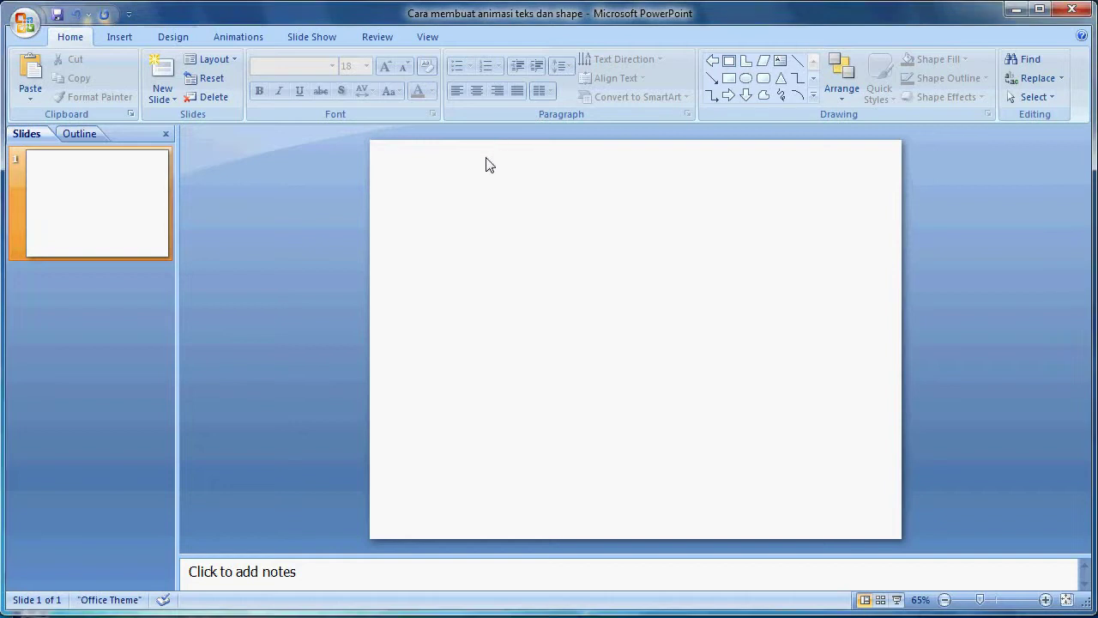
Apply a dark blue background style to the slide.
{"action": "left_click", "coordinate": [172, 36]}
{"action": "left_click", "coordinate": [986, 67]}
{"action": "left_click", "coordinate": [975, 103]}
Draw a wide rectangle across the slide and set its height to 1.17".
{"action": "left_click", "coordinate": [119, 36]}
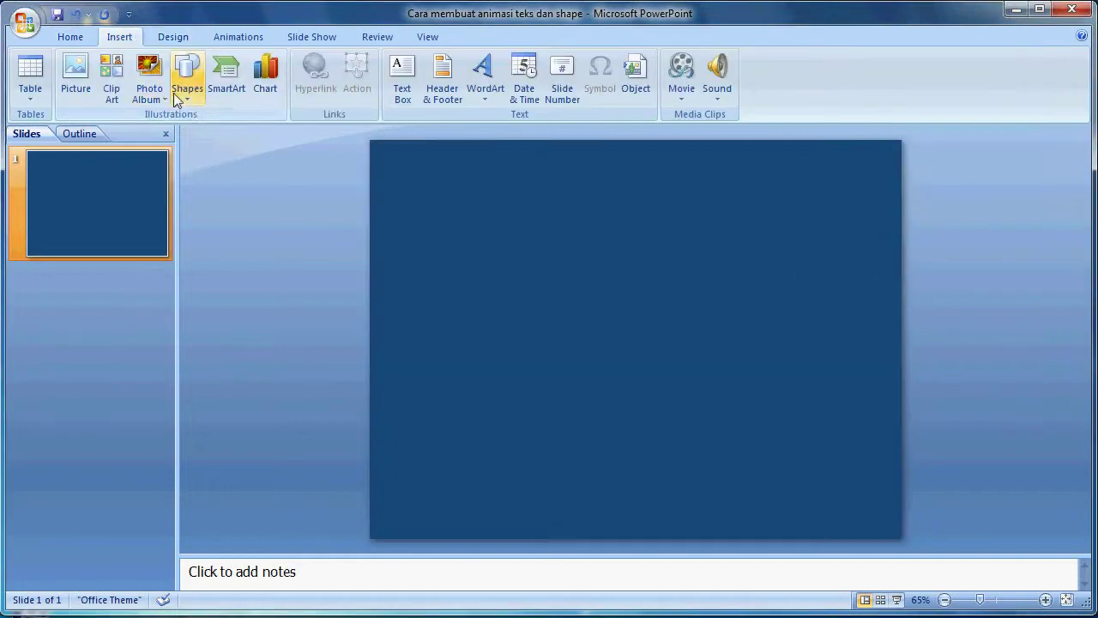
{"action": "left_click", "coordinate": [182, 94]}
{"action": "left_click", "coordinate": [299, 134]}
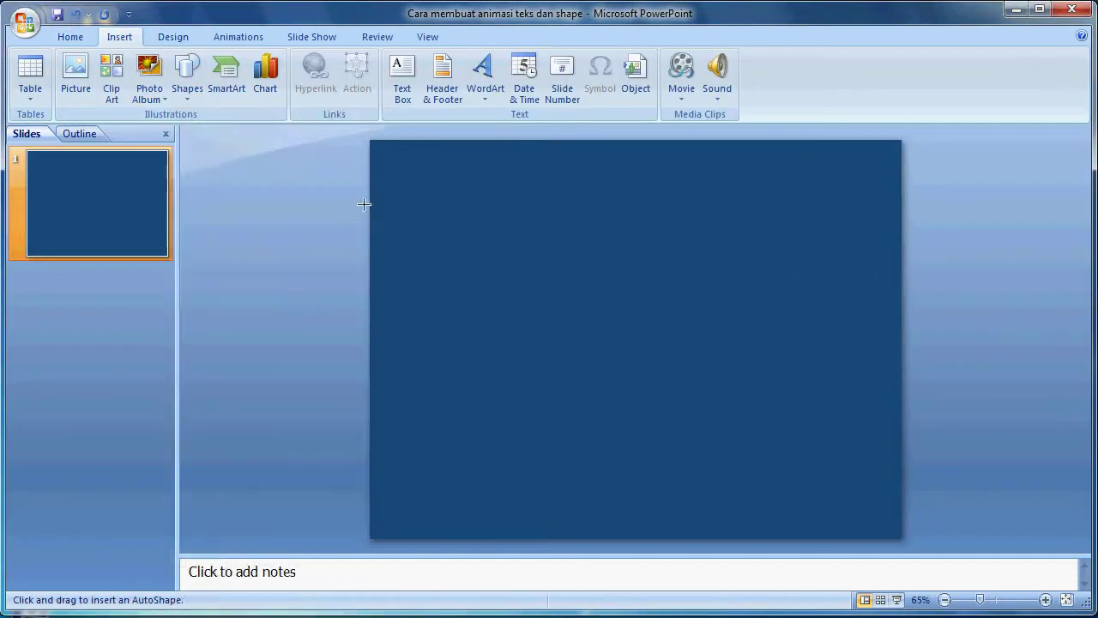
{"action": "left_click_drag", "start_coordinate": [368, 196], "coordinate": [902, 255]}
{"action": "left_click", "coordinate": [491, 36]}
{"action": "left_click", "coordinate": [951, 68]}
{"action": "type", "text": "1.17"}
{"action": "key", "text": "Return"}
Fill the rectangle with the marble texture and move it to the slide's bottom edge.
{"action": "left_click", "coordinate": [422, 58]}
{"action": "mouse_move", "coordinate": [428, 317]}
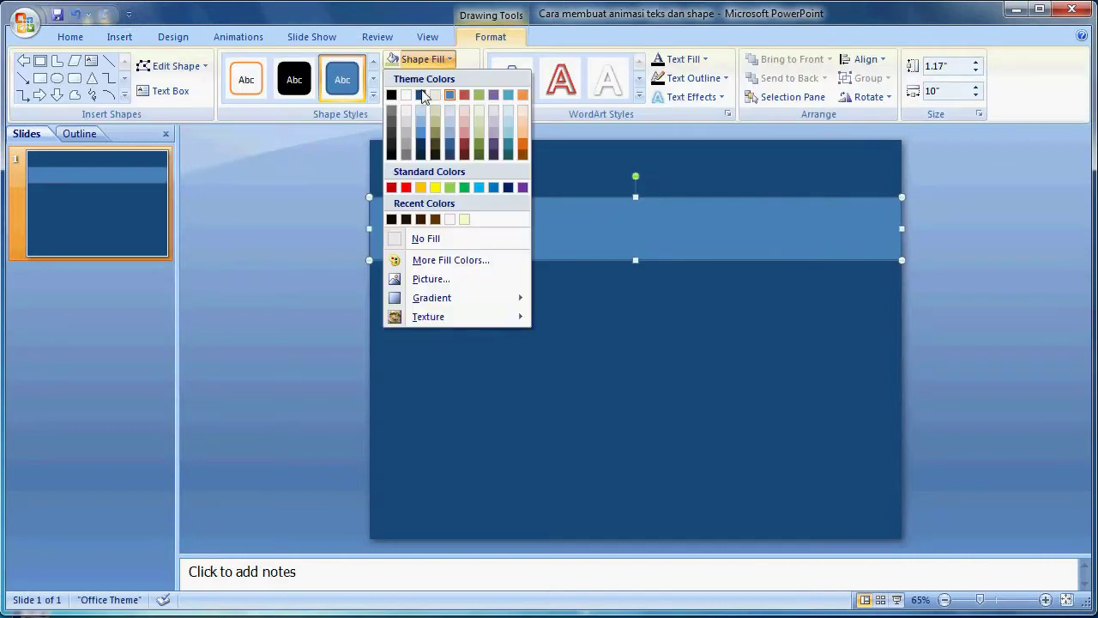
{"action": "left_click", "coordinate": [638, 485]}
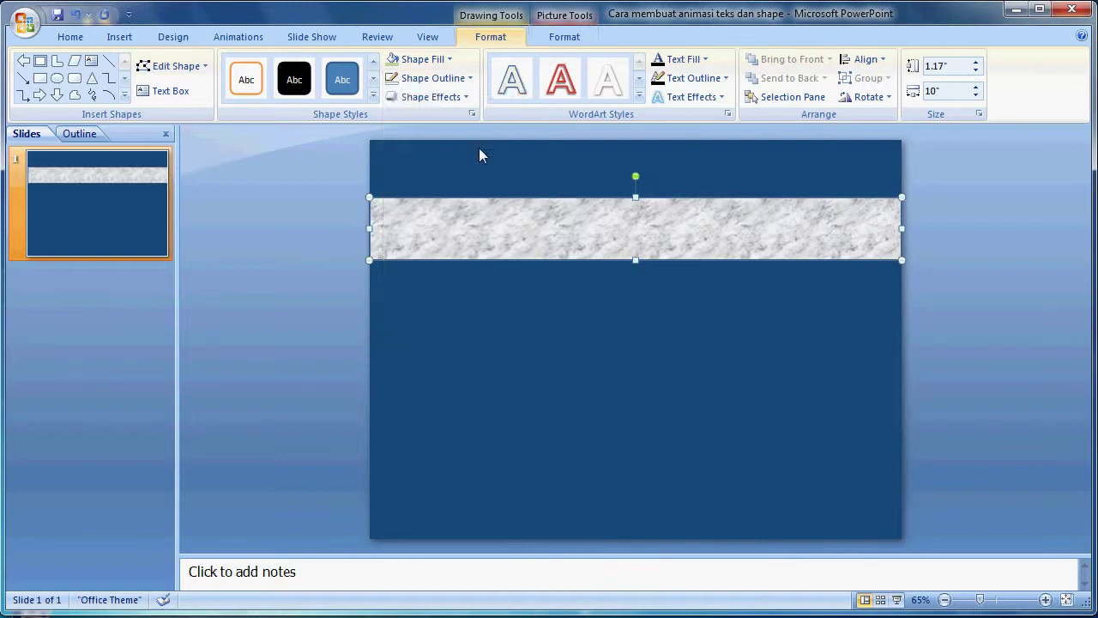
{"action": "left_click", "coordinate": [434, 78]}
{"action": "left_click", "coordinate": [490, 257]}
{"action": "left_click_drag", "start_coordinate": [559, 228], "coordinate": [559, 507]}
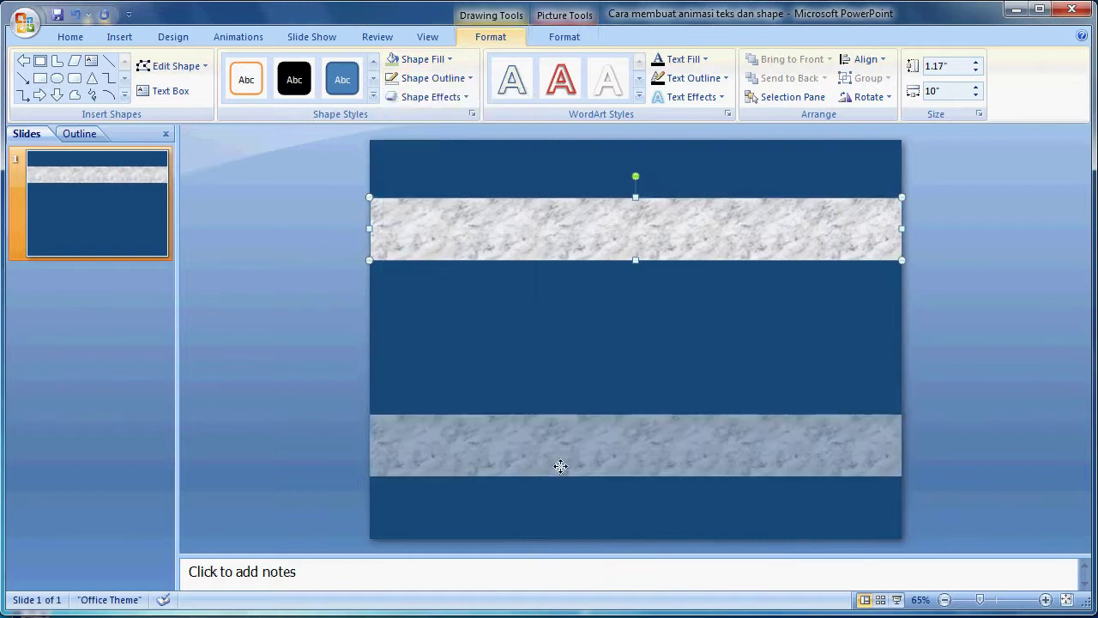
{"action": "left_click", "coordinate": [277, 246]}
{"action": "left_click", "coordinate": [128, 39]}
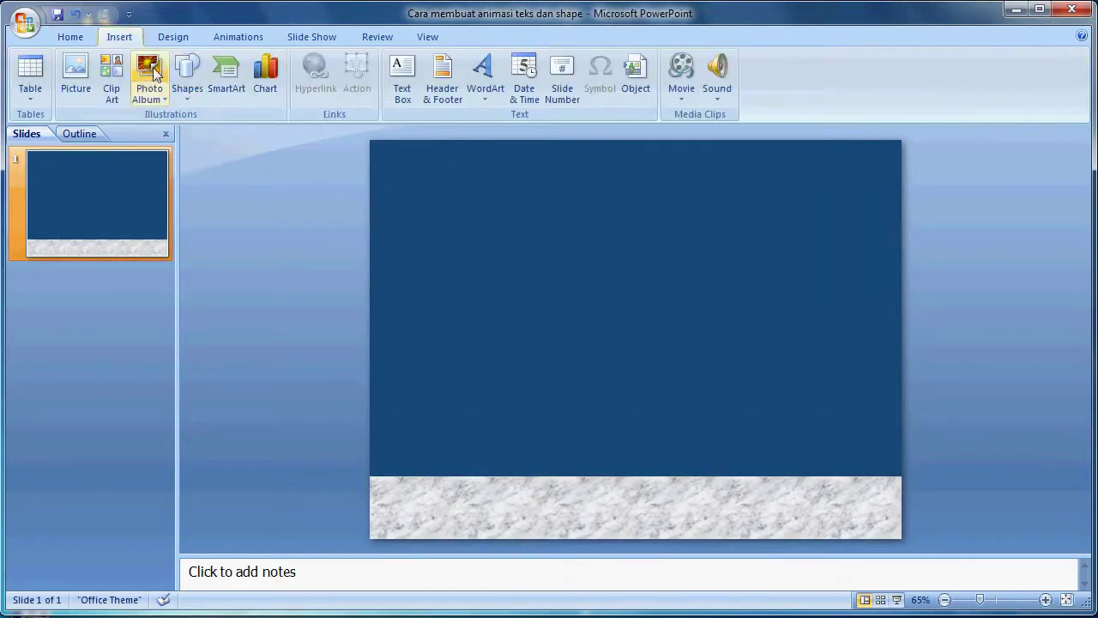
Draw a short diagonal line sized 1.25" by 2.25".
{"action": "left_click", "coordinate": [189, 95]}
{"action": "left_click", "coordinate": [266, 137]}
{"action": "left_click_drag", "start_coordinate": [517, 246], "coordinate": [448, 260]}
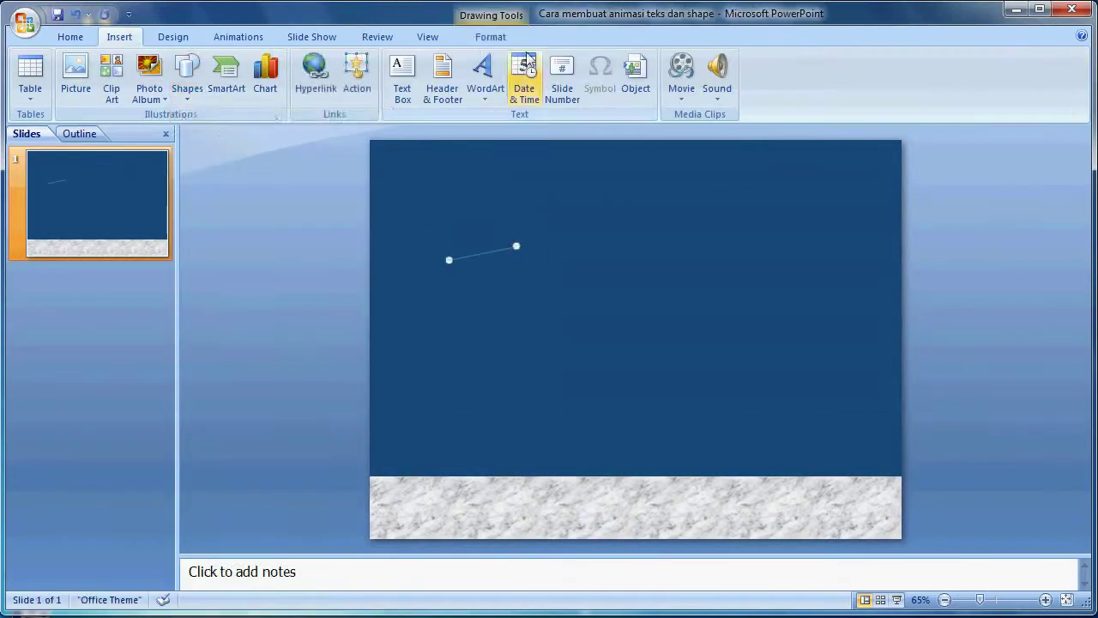
{"action": "left_click", "coordinate": [937, 66]}
{"action": "type", "text": "1.2"}
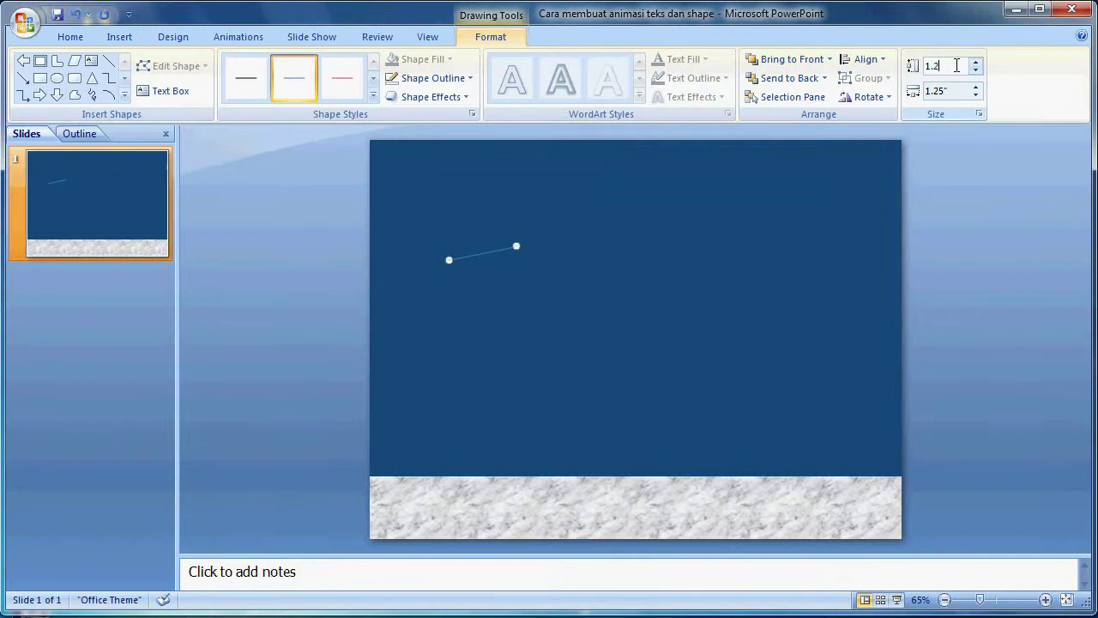
{"action": "type", "text": "5"}
{"action": "left_click", "coordinate": [958, 90]}
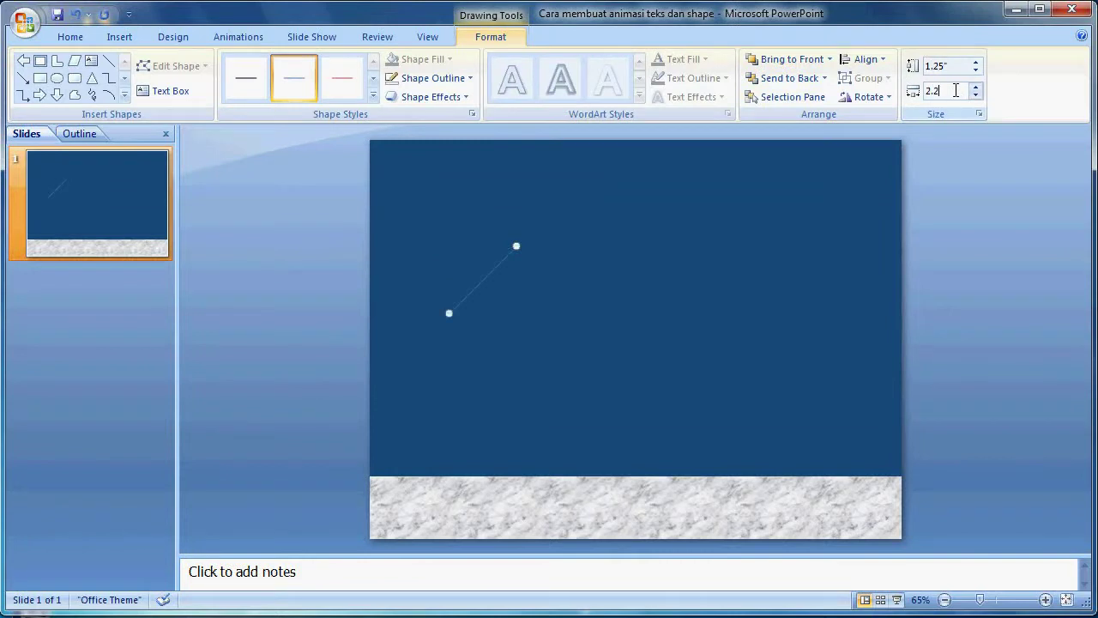
Make the line white and give it a bevel effect.
{"action": "left_click", "coordinate": [436, 77]}
{"action": "left_click", "coordinate": [406, 115]}
{"action": "left_click", "coordinate": [470, 78]}
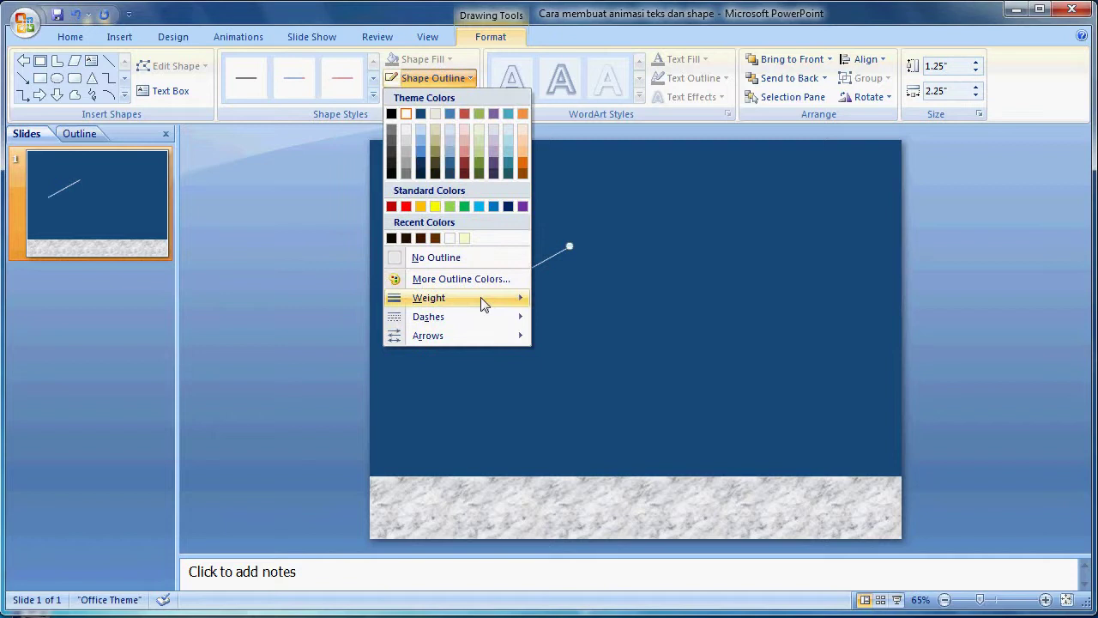
{"action": "left_click", "coordinate": [451, 97]}
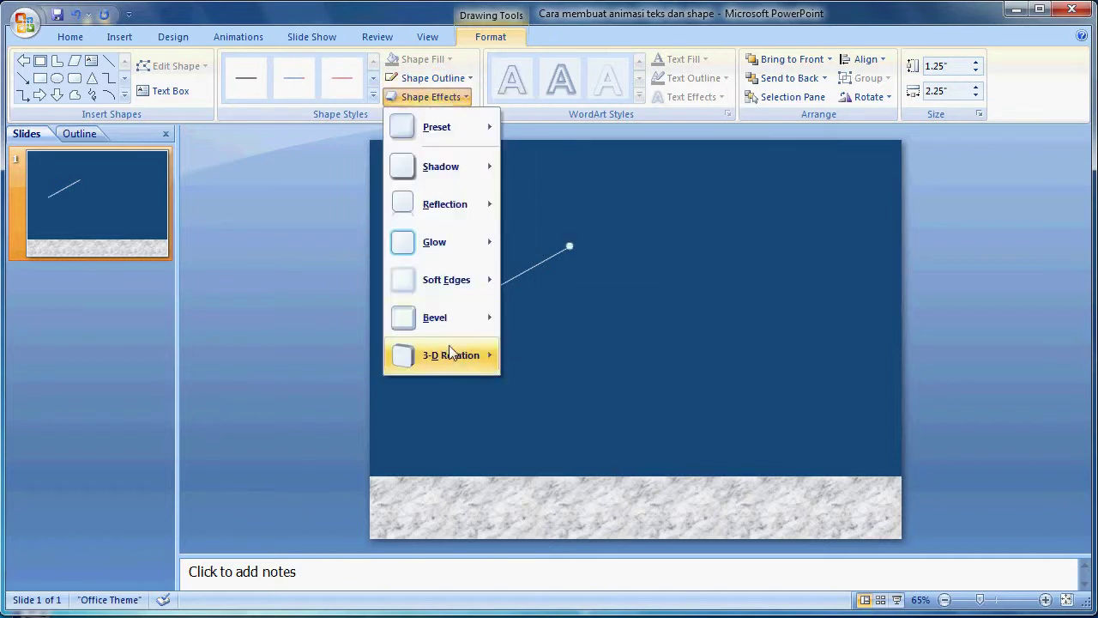
{"action": "mouse_move", "coordinate": [442, 318]}
{"action": "left_click", "coordinate": [522, 454]}
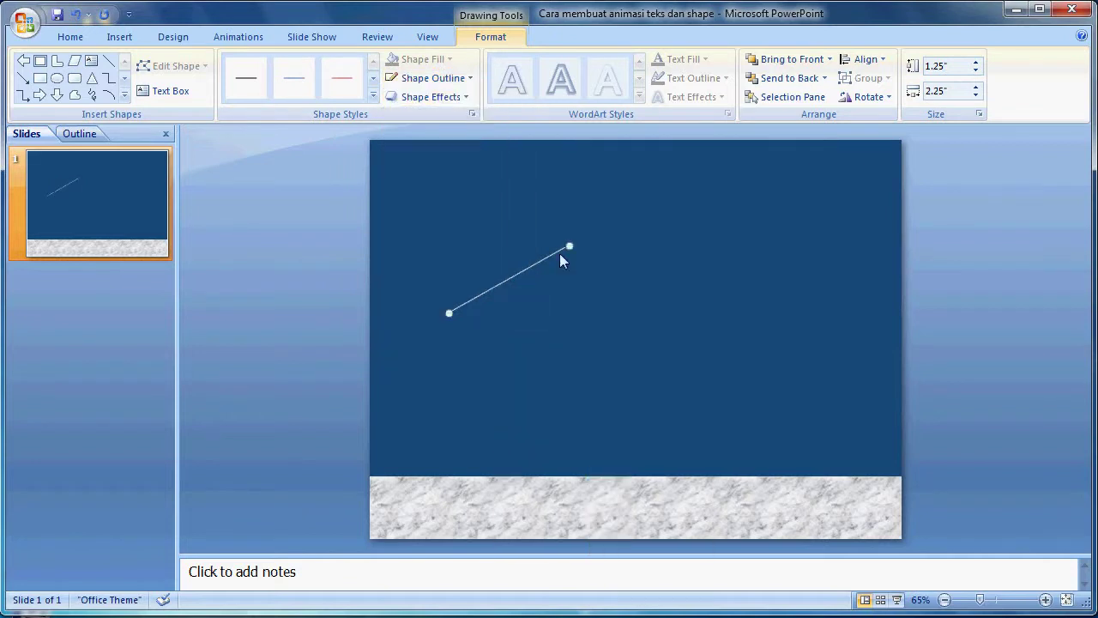
Copy the line, paste a copy and nudge it down into the marble strip.
{"action": "right_click", "coordinate": [570, 248]}
{"action": "left_click", "coordinate": [611, 277]}
{"action": "right_click", "coordinate": [954, 266]}
{"action": "left_click", "coordinate": [928, 317]}
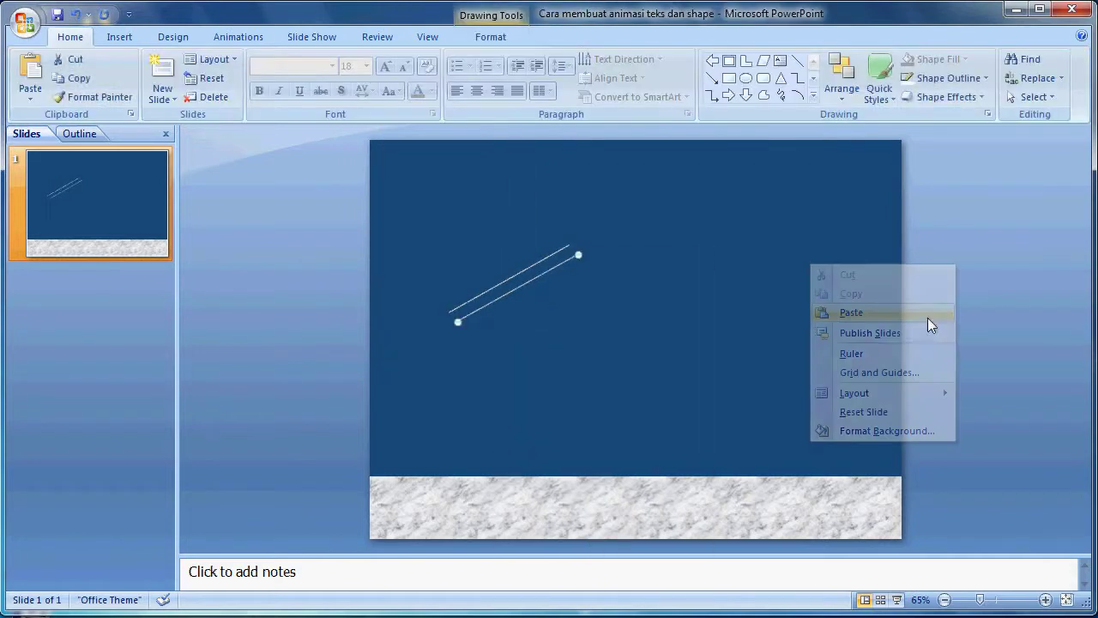
{"action": "key", "text": "Left"}
{"action": "key", "text": "Down"}
{"action": "key", "text": "Down"}
{"action": "key", "text": "Down"}
{"action": "key", "text": "Down"}
{"action": "key", "text": "Down"}
{"action": "key", "text": "Down"}
{"action": "key", "text": "Down"}
{"action": "key", "text": "Left"}
{"action": "key", "text": "Left"}
{"action": "key", "text": "Left"}
{"action": "key", "text": "Down"}
{"action": "key", "text": "Down"}
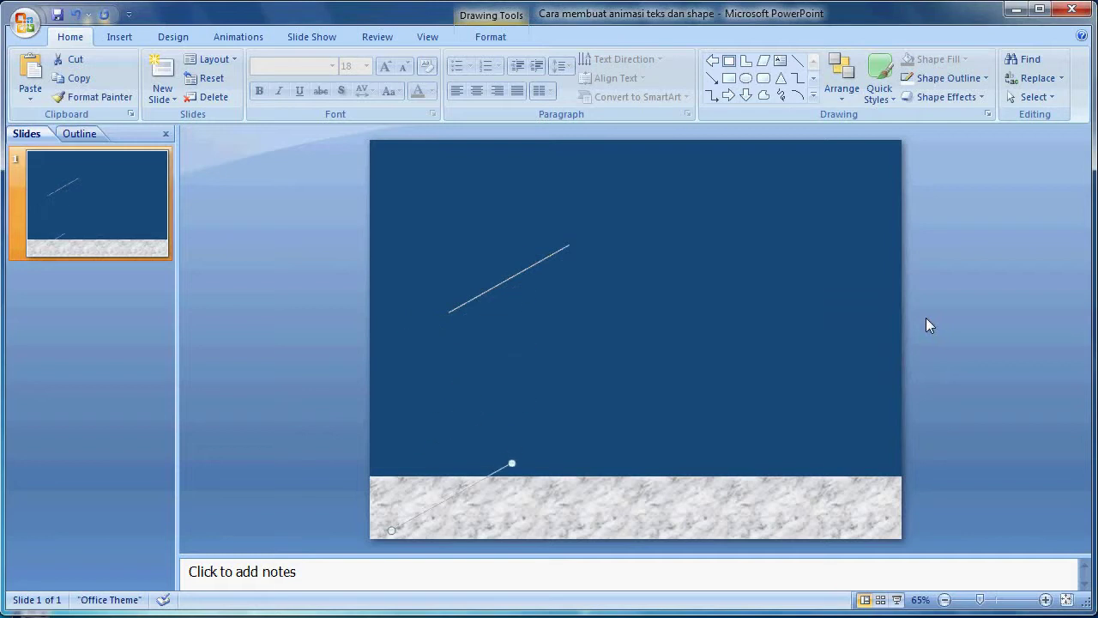
Move the original upper line down and right into the marble strip.
{"action": "left_click_drag", "start_coordinate": [251, 151], "coordinate": [632, 339]}
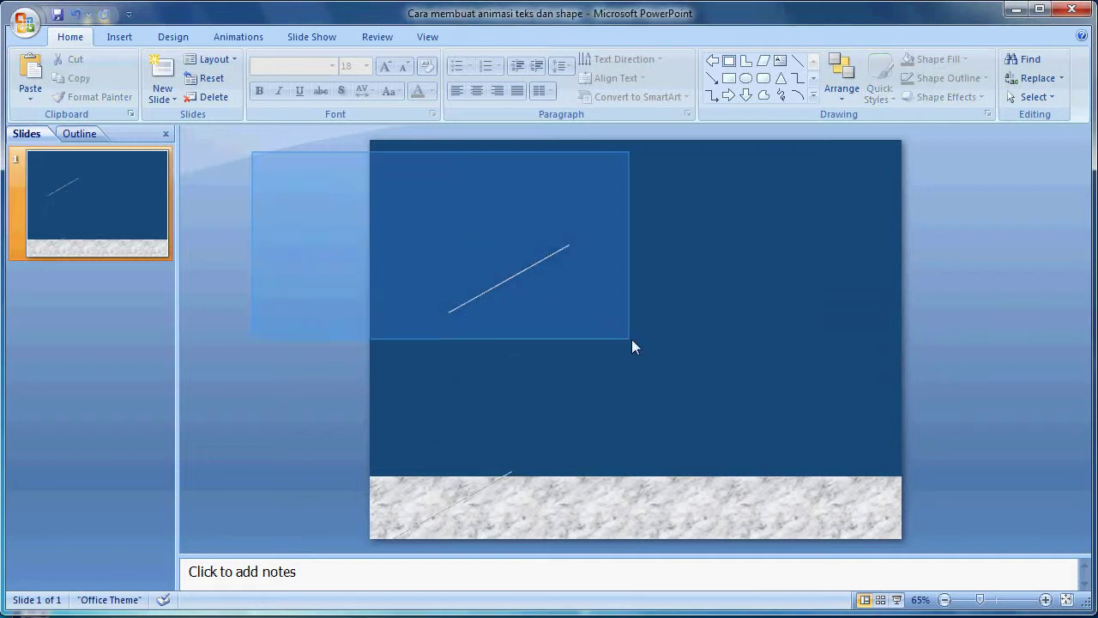
{"action": "key", "text": "Left"}
{"action": "key", "text": "Left"}
{"action": "key", "text": "Left"}
{"action": "key", "text": "Down"}
{"action": "key", "text": "Down"}
{"action": "key", "text": "Down"}
{"action": "key", "text": "Down"}
{"action": "key", "text": "Down"}
{"action": "key", "text": "Down"}
Paste a third line and nudge it into place on the marble strip.
{"action": "key", "text": "Down"}
{"action": "key", "text": "Down"}
{"action": "key", "text": "Down"}
{"action": "key", "text": "Down"}
{"action": "key", "text": "Down"}
{"action": "key", "text": "Right"}
{"action": "key", "text": "Right"}
{"action": "key", "text": "Right"}
{"action": "key", "text": "Right"}
{"action": "key", "text": "Right"}
{"action": "key", "text": "Right"}
{"action": "key", "text": "Down"}
{"action": "key", "text": "Right"}
{"action": "key", "text": "Right"}
{"action": "key", "text": "Right"}
{"action": "key", "text": "Right"}
{"action": "key", "text": "Right"}
{"action": "key", "text": "Right"}
{"action": "key", "text": "Right"}
{"action": "key", "text": "Right"}
{"action": "key", "text": "Right"}
{"action": "right_click", "coordinate": [965, 304]}
{"action": "left_click", "coordinate": [933, 350]}
{"action": "key", "text": "Right"}
{"action": "key", "text": "Right"}
{"action": "key", "text": "Right"}
{"action": "key", "text": "Right"}
{"action": "key", "text": "Right"}
{"action": "key", "text": "Right"}
{"action": "key", "text": "Down"}
{"action": "key", "text": "Down"}
{"action": "key", "text": "Down"}
{"action": "key", "text": "Down"}
{"action": "key", "text": "Down"}
{"action": "key", "text": "Down"}
{"action": "key", "text": "Down"}
{"action": "key", "text": "Down"}
{"action": "key", "text": "Down"}
{"action": "key", "text": "Down"}
{"action": "key", "text": "Left"}
{"action": "key", "text": "Left"}
{"action": "key", "text": "Left"}
{"action": "key", "text": "Left"}
{"action": "key", "text": "Left"}
{"action": "key", "text": "Left"}
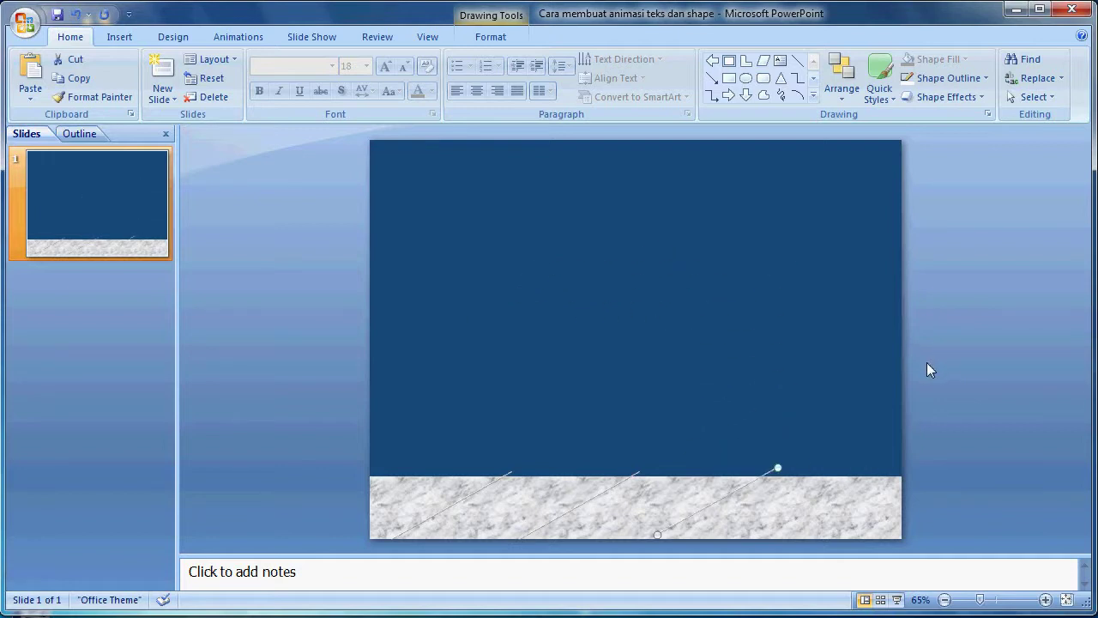
{"action": "key", "text": "Down"}
Paste a fourth line and position it at the strip's bottom right.
{"action": "key", "text": "Down"}
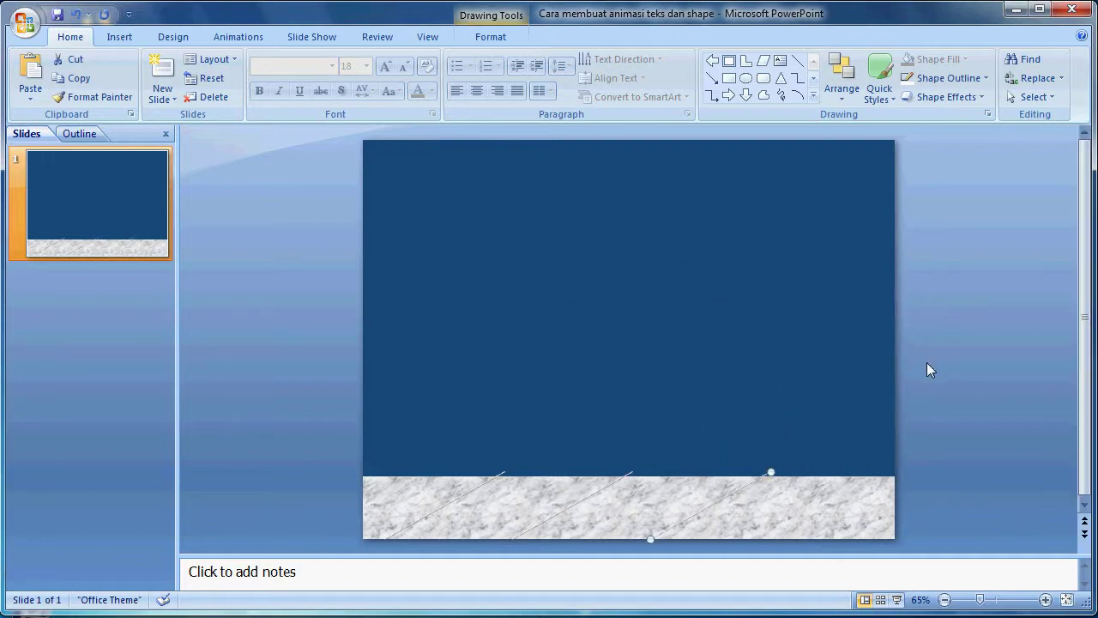
{"action": "right_click", "coordinate": [961, 337]}
{"action": "left_click", "coordinate": [925, 380]}
{"action": "key", "text": "Right"}
{"action": "key", "text": "Right"}
{"action": "key", "text": "Right"}
{"action": "key", "text": "Right"}
{"action": "key", "text": "Right"}
{"action": "key", "text": "Right"}
{"action": "key", "text": "Right"}
{"action": "key", "text": "Right"}
{"action": "key", "text": "Right"}
{"action": "key", "text": "Right"}
{"action": "key", "text": "Right"}
{"action": "key", "text": "Right"}
{"action": "key", "text": "Down"}
{"action": "key", "text": "Down"}
{"action": "key", "text": "Down"}
{"action": "key", "text": "Down"}
{"action": "key", "text": "Down"}
{"action": "key", "text": "Down"}
{"action": "key", "text": "Down"}
{"action": "key", "text": "Down"}
{"action": "key", "text": "Down"}
{"action": "key", "text": "Down"}
{"action": "key", "text": "Down"}
{"action": "key", "text": "Down"}
{"action": "key", "text": "Down"}
{"action": "key", "text": "Down"}
{"action": "key", "text": "Left"}
{"action": "key", "text": "Down"}
{"action": "key", "text": "Down"}
{"action": "key", "text": "Down"}
{"action": "key", "text": "Left"}
{"action": "left_click", "coordinate": [967, 386]}
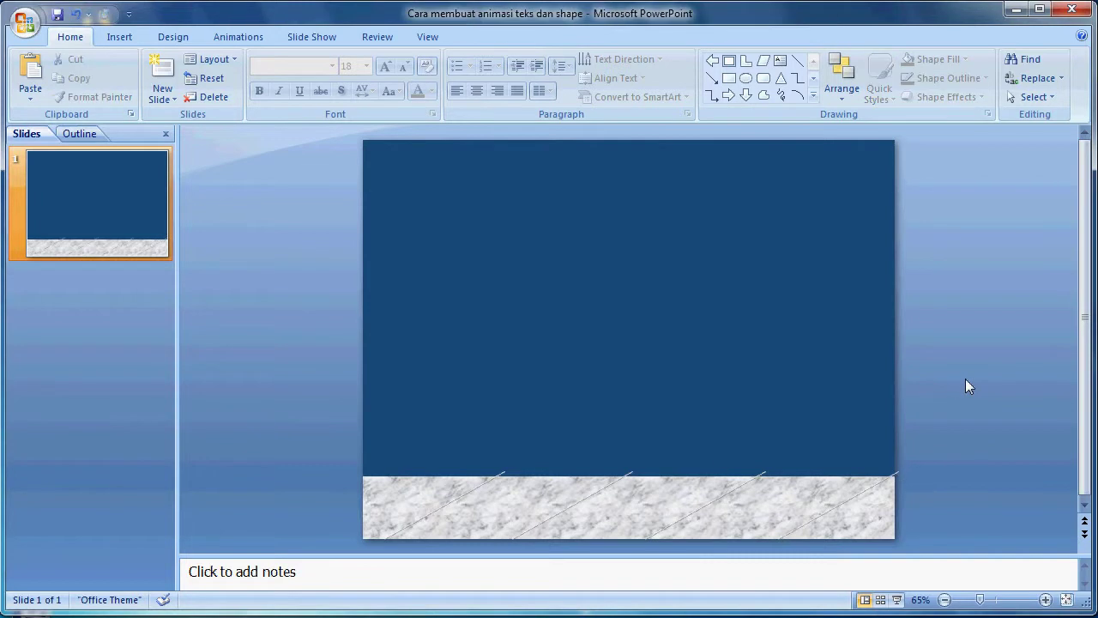
Draw a straight horizontal line spanning the full slide width.
{"action": "left_click", "coordinate": [119, 37]}
{"action": "left_click", "coordinate": [187, 77]}
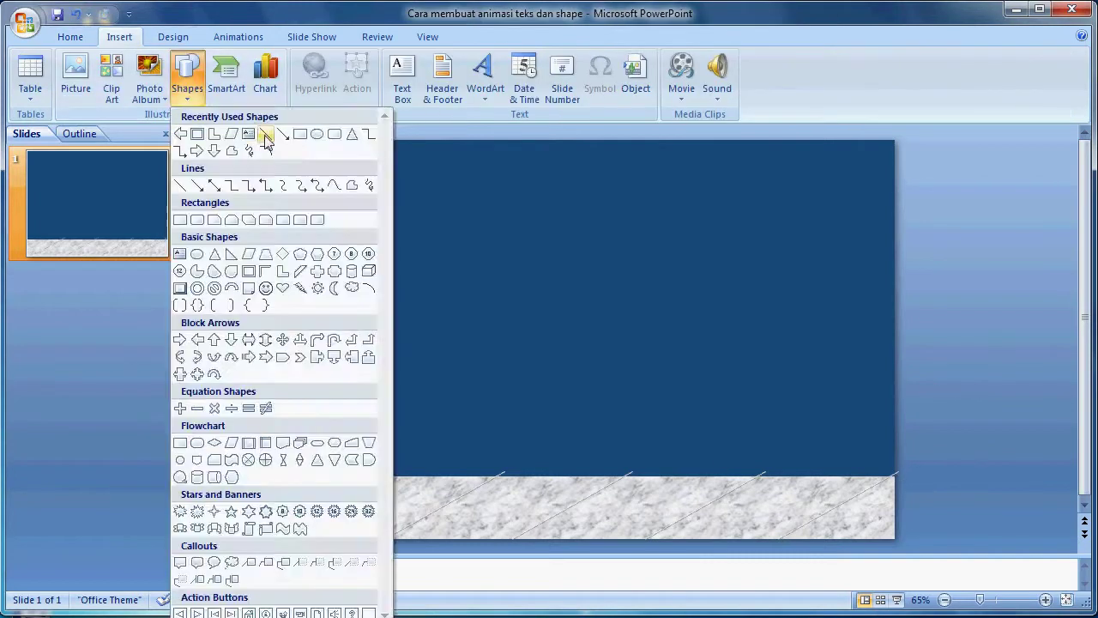
{"action": "left_click", "coordinate": [266, 133]}
{"action": "left_click_drag", "start_coordinate": [361, 245], "coordinate": [771, 290]}
{"action": "left_click_drag", "start_coordinate": [887, 292], "coordinate": [891, 292]}
Make the horizontal line white, set its thickness and add a bevel effect.
{"action": "left_click", "coordinate": [491, 37]}
{"action": "left_click", "coordinate": [470, 78]}
{"action": "left_click", "coordinate": [405, 114]}
{"action": "left_click", "coordinate": [470, 78]}
{"action": "left_click", "coordinate": [584, 377]}
{"action": "left_click", "coordinate": [466, 97]}
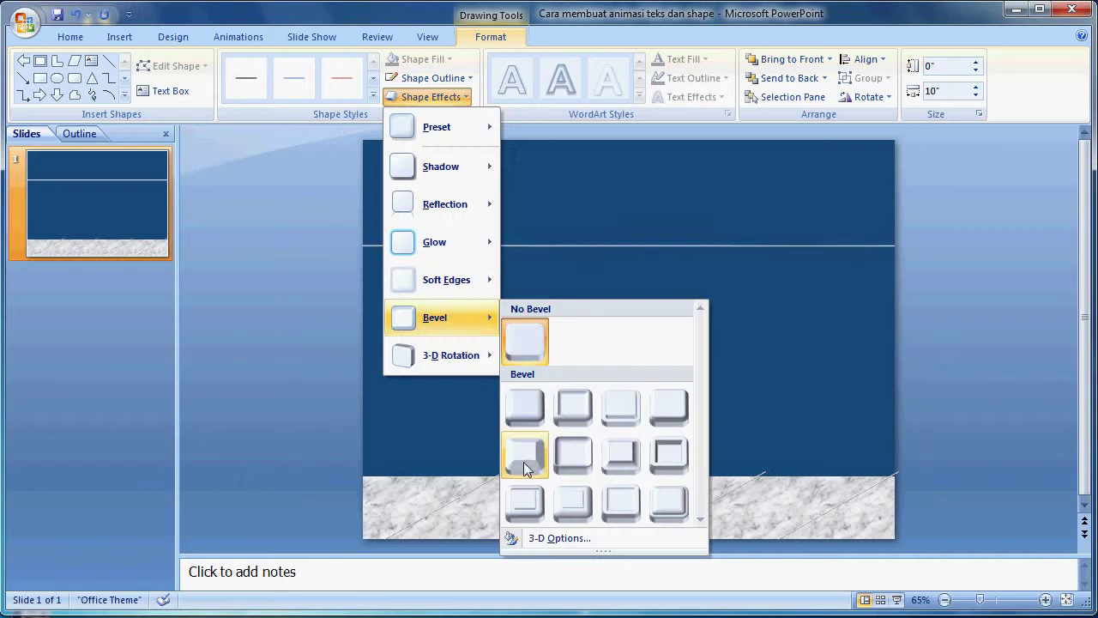
{"action": "mouse_move", "coordinate": [435, 318]}
{"action": "left_click", "coordinate": [523, 461]}
Nudge the horizontal line down onto the marble strip.
{"action": "key", "text": "Down"}
{"action": "key", "text": "Down"}
{"action": "key", "text": "Down"}
{"action": "key", "text": "Down"}
{"action": "key", "text": "Down"}
{"action": "key", "text": "Down"}
{"action": "key", "text": "Down"}
{"action": "key", "text": "Down"}
{"action": "key", "text": "Down"}
{"action": "key", "text": "Down"}
{"action": "key", "text": "Down"}
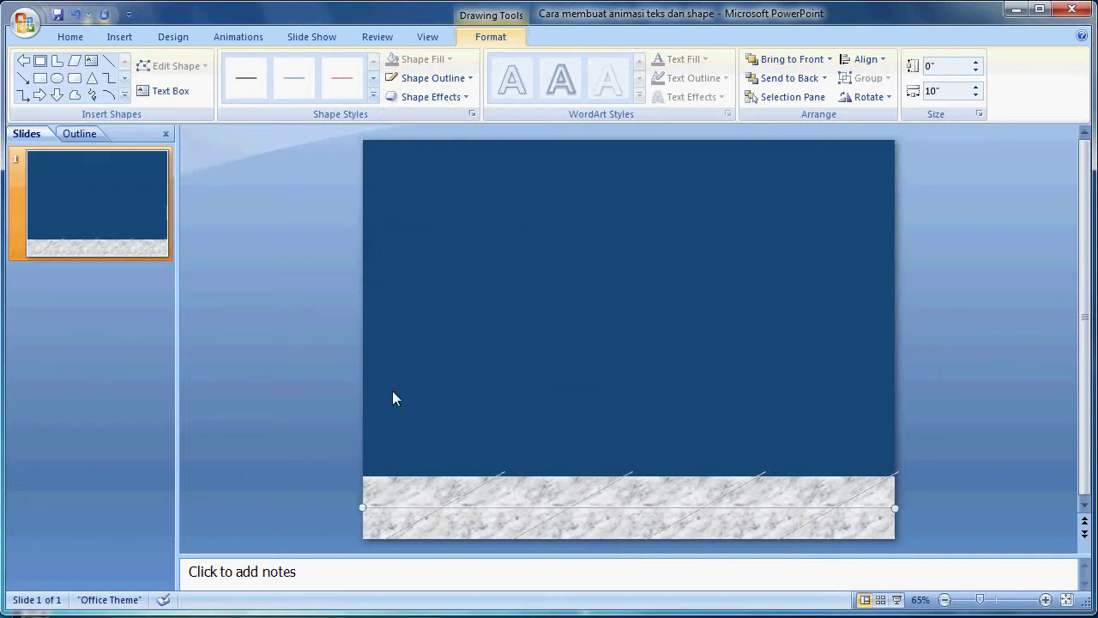
{"action": "left_click", "coordinate": [358, 365]}
{"action": "left_click", "coordinate": [119, 37]}
{"action": "left_click", "coordinate": [186, 82]}
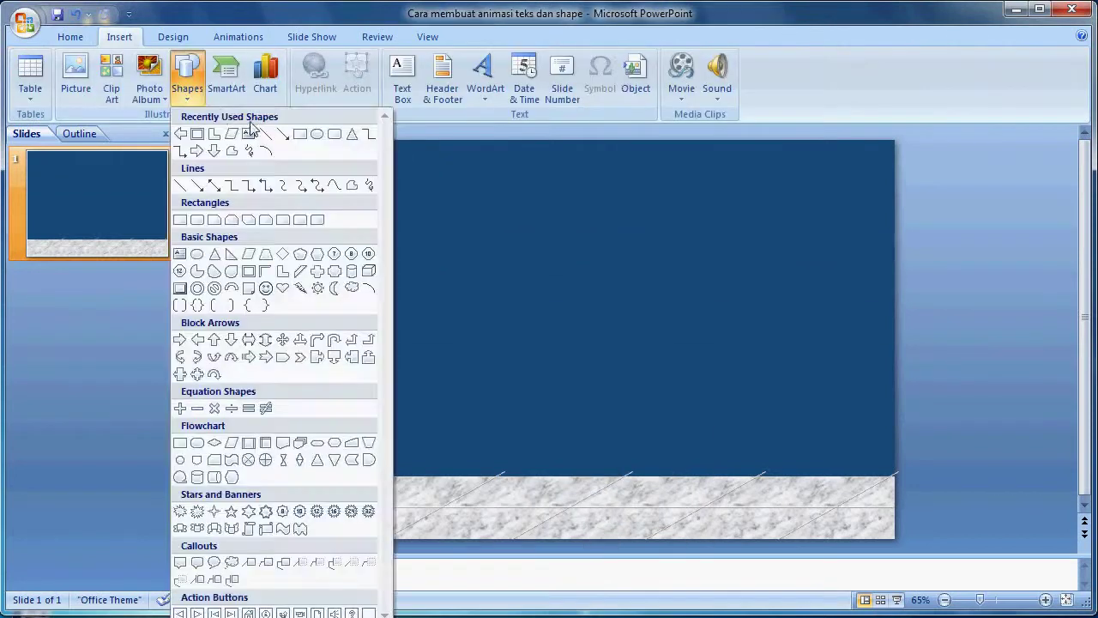
Draw a rectangle covering the whole blue wall area.
{"action": "left_click", "coordinate": [309, 139]}
{"action": "left_click", "coordinate": [193, 95]}
{"action": "left_click", "coordinate": [317, 134]}
{"action": "left_click_drag", "start_coordinate": [371, 160], "coordinate": [895, 474]}
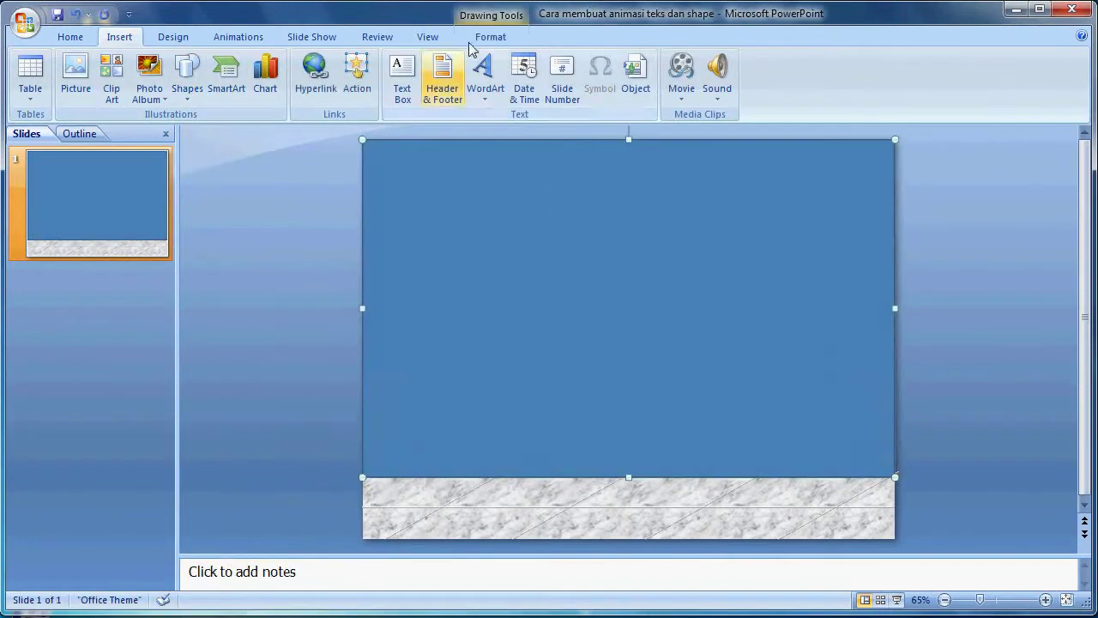
Fill the wall rectangle light olive green with no outline.
{"action": "left_click", "coordinate": [448, 59]}
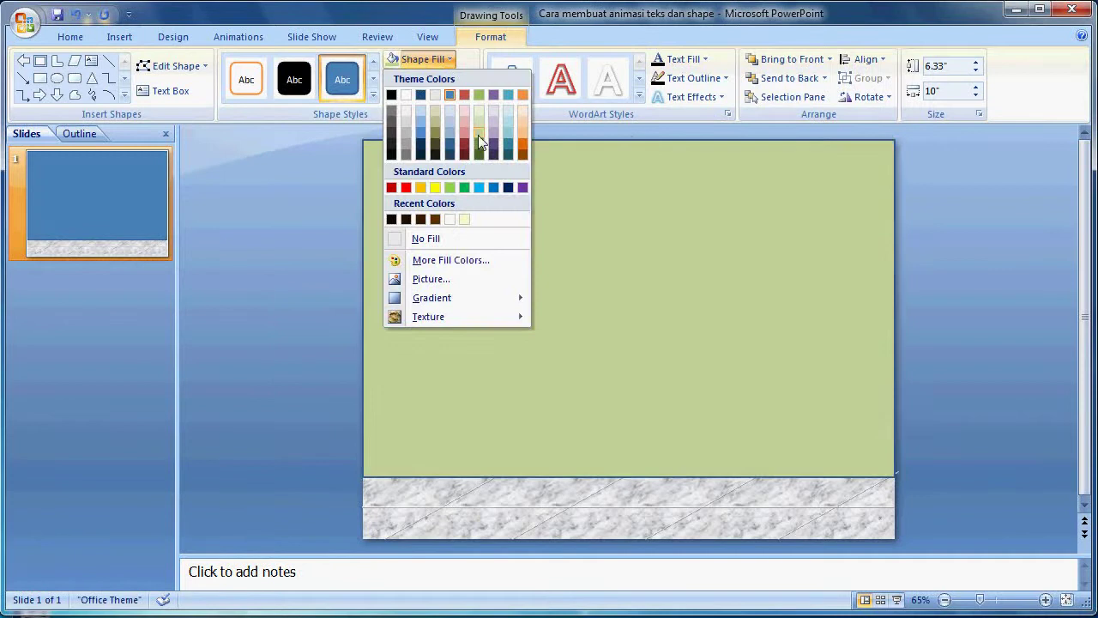
{"action": "left_click", "coordinate": [478, 132]}
{"action": "left_click", "coordinate": [453, 62]}
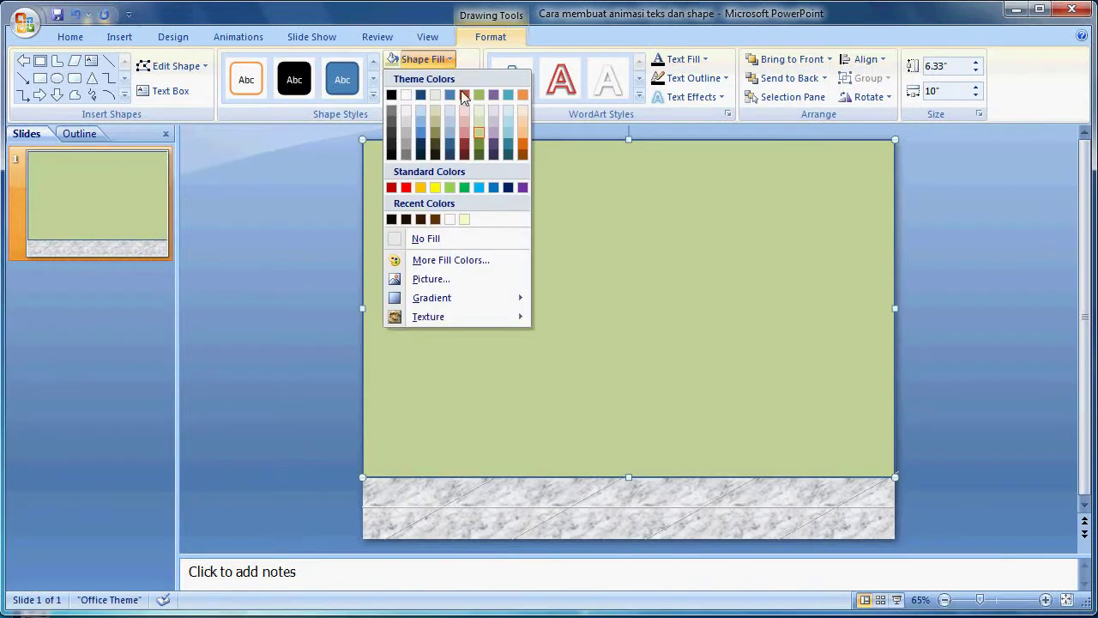
{"action": "left_click", "coordinate": [422, 60]}
{"action": "left_click", "coordinate": [433, 78]}
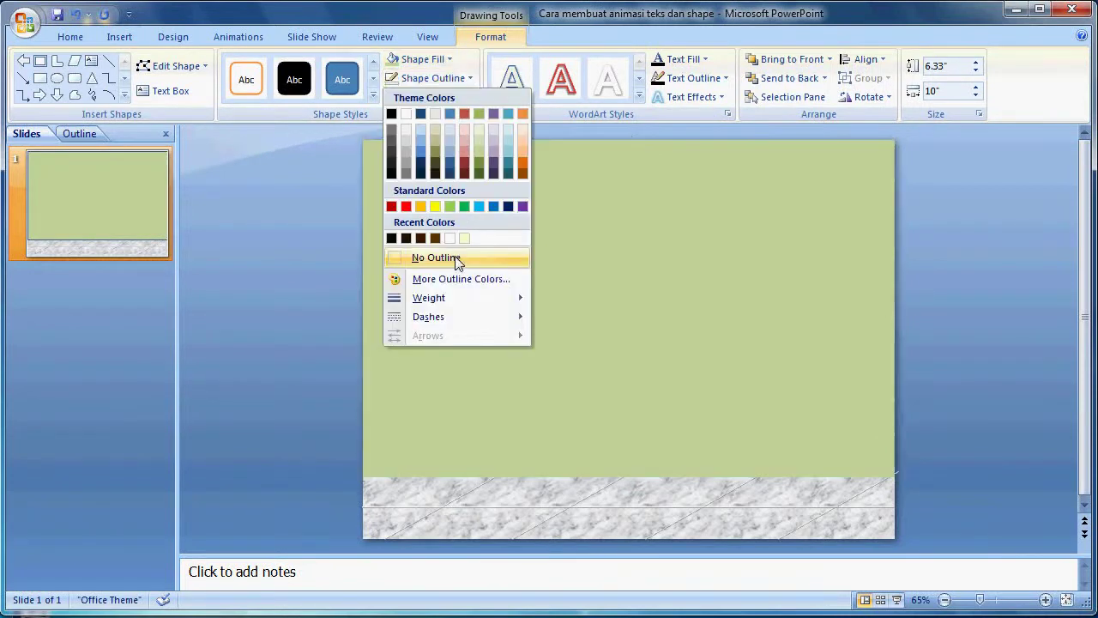
{"action": "left_click", "coordinate": [457, 257]}
{"action": "left_click", "coordinate": [265, 184]}
Draw a full-width bar across the wall and set its height to 0.17".
{"action": "left_click", "coordinate": [120, 36]}
{"action": "left_click", "coordinate": [187, 77]}
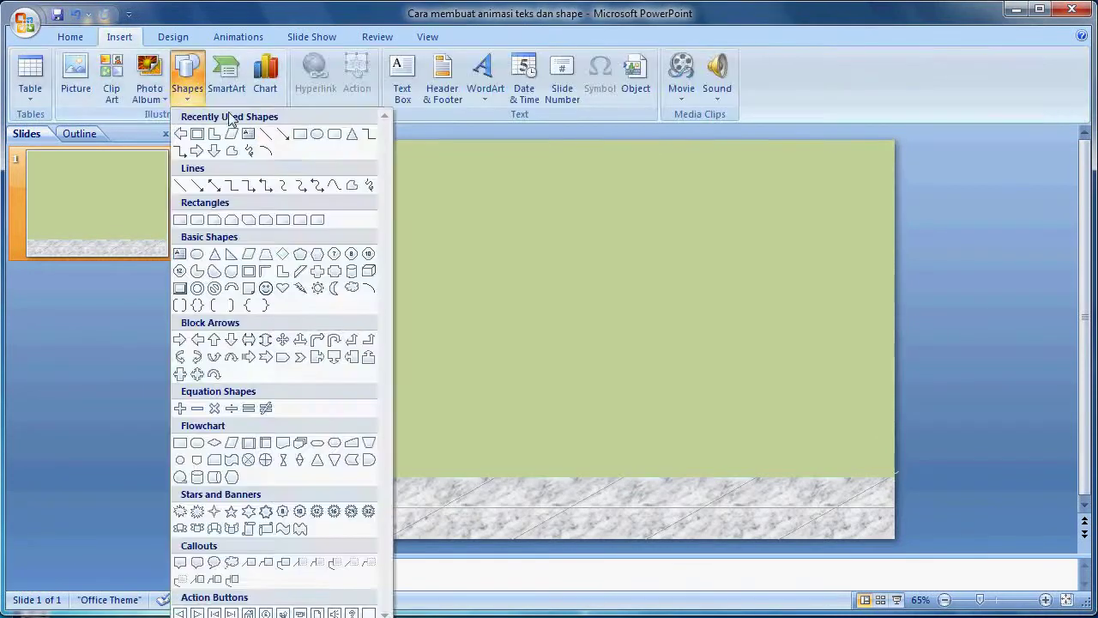
{"action": "left_click", "coordinate": [300, 137]}
{"action": "left_click_drag", "start_coordinate": [363, 170], "coordinate": [867, 206]}
{"action": "type", "text": "0.17"}
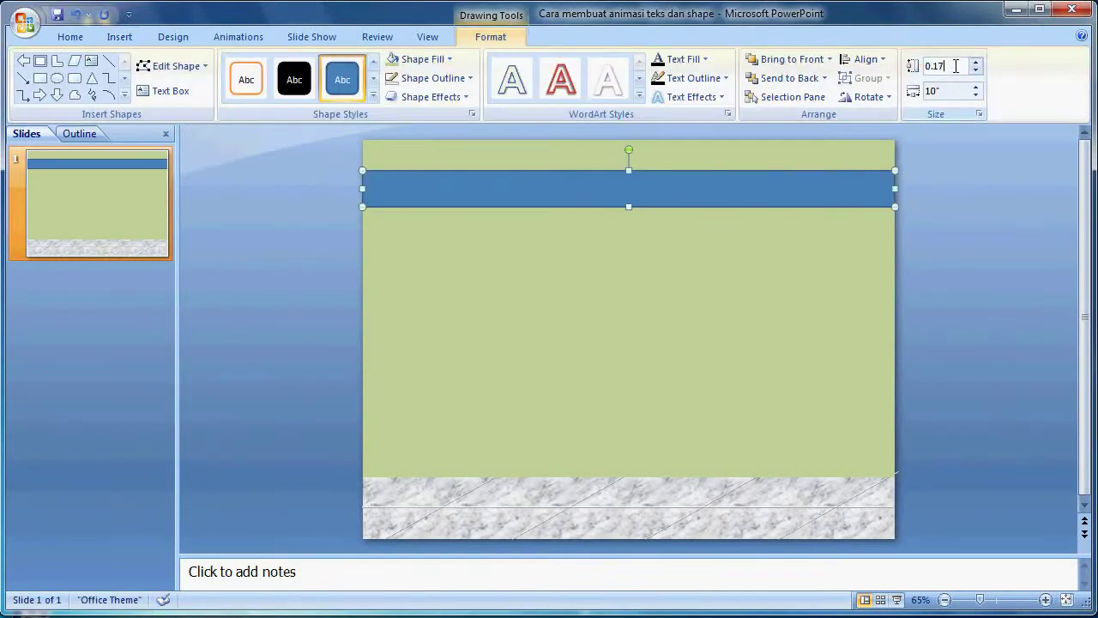
{"action": "key", "text": "Return"}
Give the bar a light green fill, no outline and a bevel, resting it on the floor.
{"action": "left_click", "coordinate": [424, 60]}
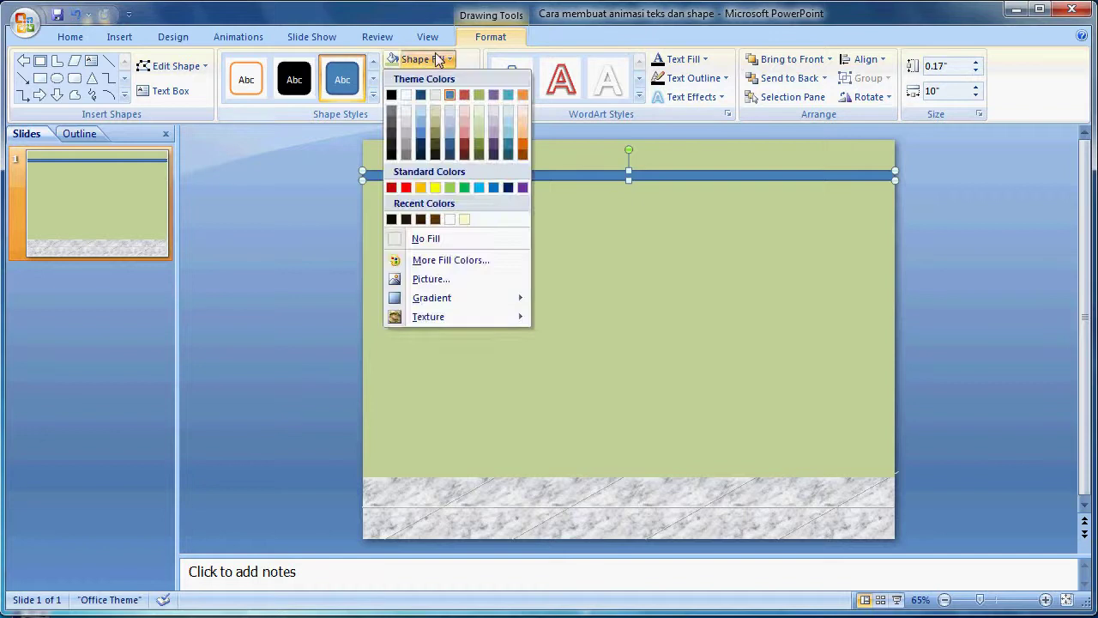
{"action": "left_click", "coordinate": [480, 138]}
{"action": "left_click", "coordinate": [433, 78]}
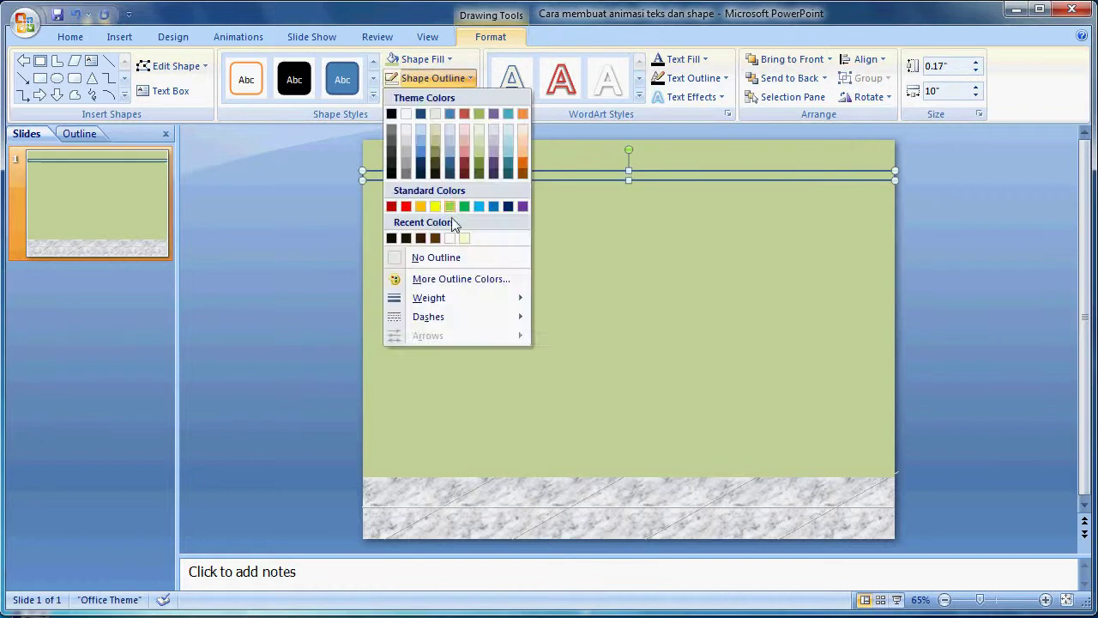
{"action": "left_click", "coordinate": [451, 258]}
{"action": "left_click", "coordinate": [431, 97]}
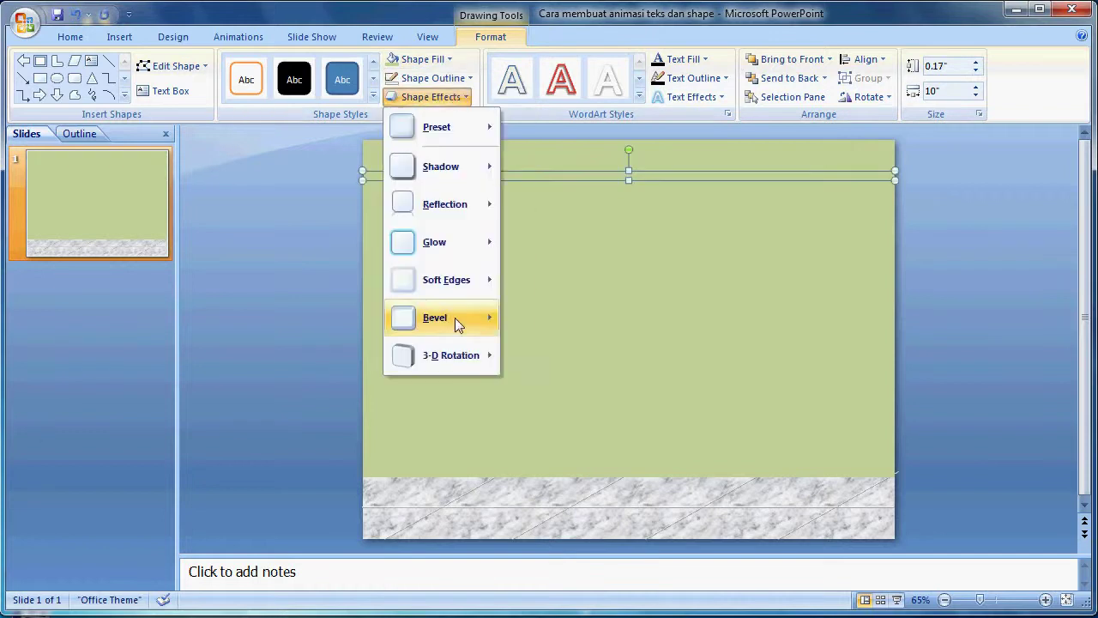
{"action": "left_click", "coordinate": [659, 504]}
{"action": "key", "text": "Down"}
{"action": "key", "text": "Down"}
{"action": "key", "text": "Down"}
{"action": "key", "text": "Down"}
{"action": "key", "text": "Down"}
{"action": "key", "text": "Down"}
{"action": "key", "text": "Down"}
{"action": "key", "text": "Down"}
{"action": "key", "text": "Down"}
{"action": "key", "text": "Down"}
{"action": "key", "text": "Down"}
{"action": "key", "text": "Down"}
{"action": "key", "text": "Down"}
{"action": "key", "text": "Down"}
{"action": "key", "text": "Down"}
{"action": "key", "text": "Down"}
{"action": "key", "text": "Down"}
{"action": "left_click", "coordinate": [974, 429]}
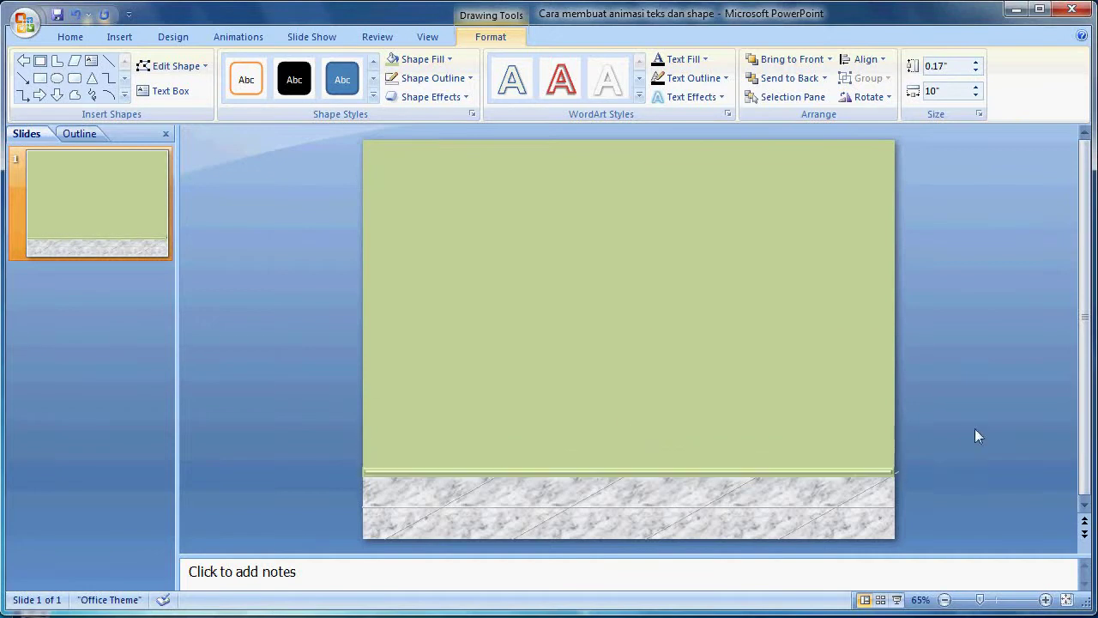
{"action": "left_click", "coordinate": [119, 36]}
Draw a 6.92" by 2.34" rectangle pillar at the slide's top-left corner.
{"action": "left_click", "coordinate": [187, 77]}
{"action": "left_click", "coordinate": [300, 133]}
{"action": "left_click_drag", "start_coordinate": [406, 179], "coordinate": [453, 241]}
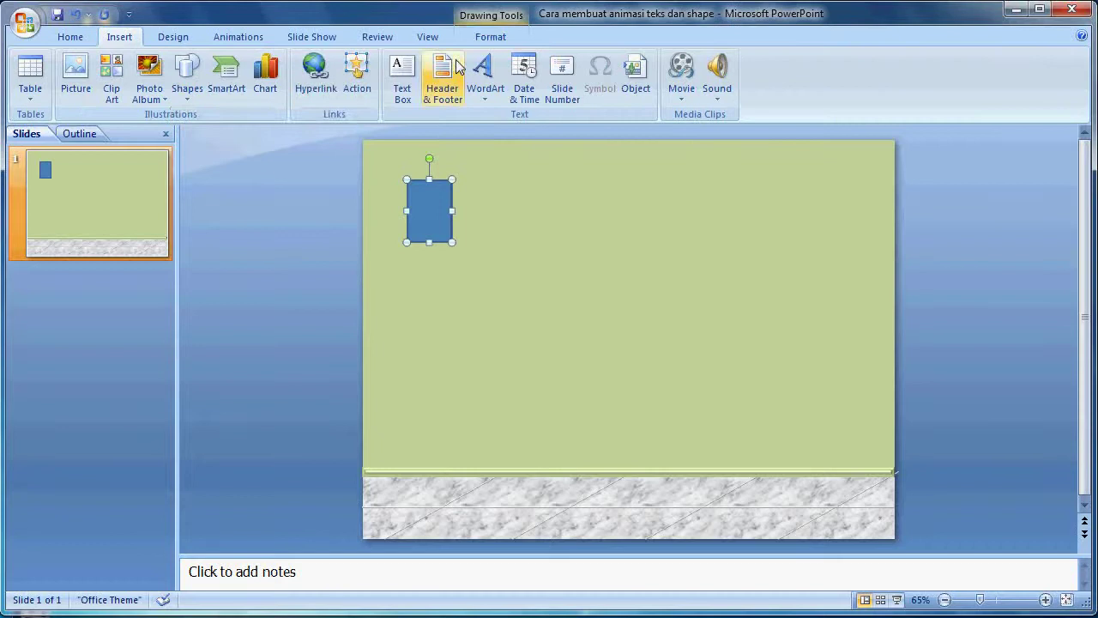
{"action": "left_click", "coordinate": [488, 37]}
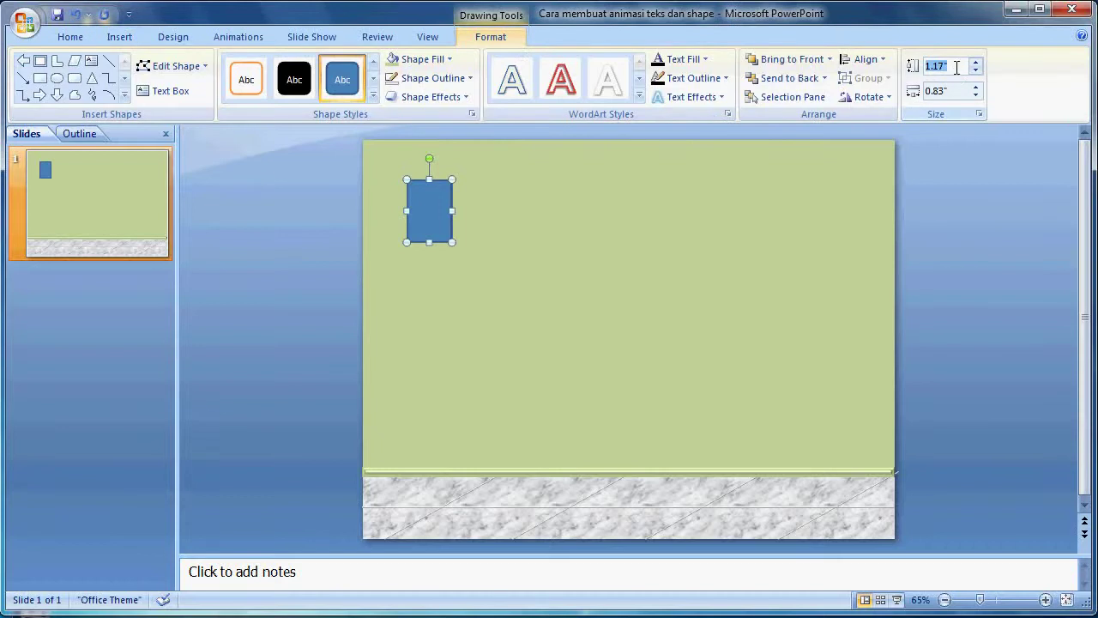
{"action": "key", "text": "Tab"}
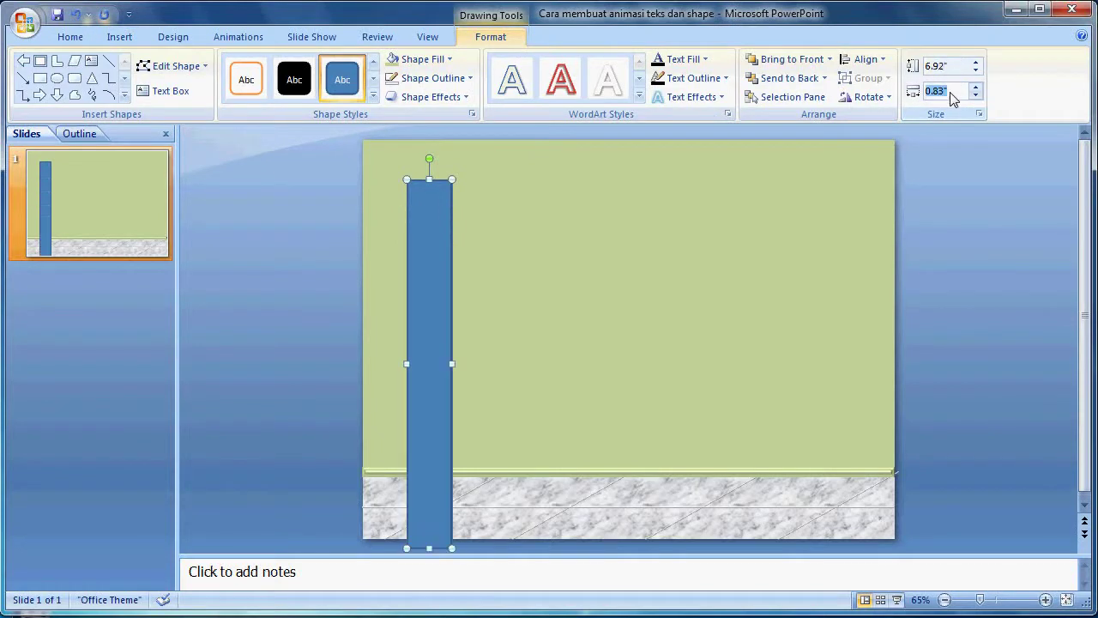
{"action": "type", "text": "4"}
{"action": "key", "text": "Return"}
{"action": "left_click_drag", "start_coordinate": [490, 269], "coordinate": [441, 238]}
Fill the pillar with green marble texture and remove its outline.
{"action": "left_click", "coordinate": [444, 59]}
{"action": "mouse_move", "coordinate": [428, 317]}
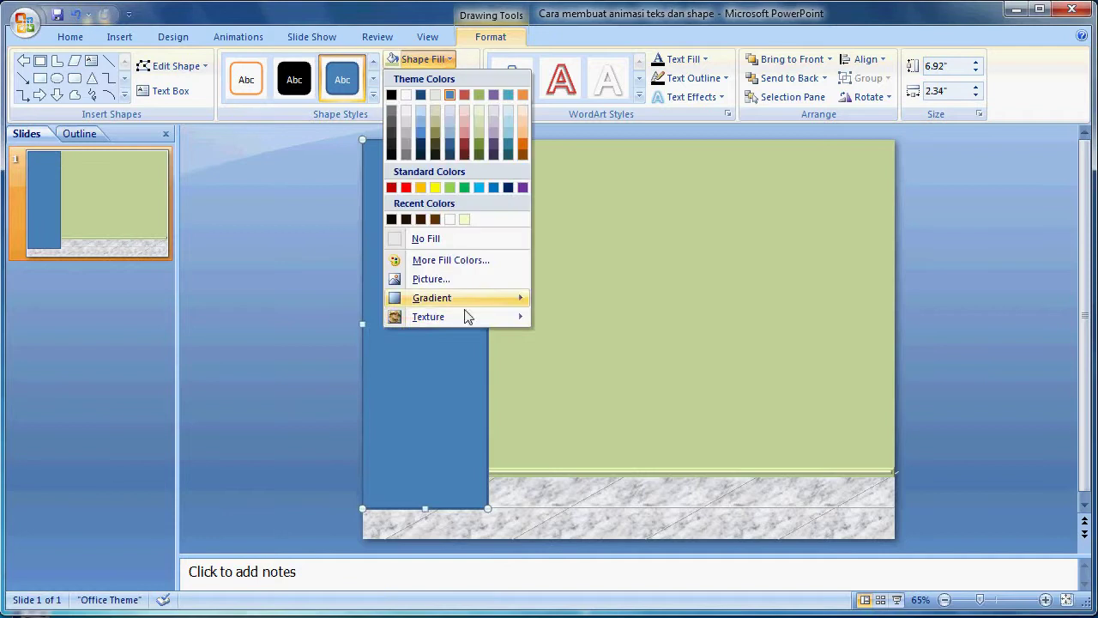
{"action": "left_click", "coordinate": [573, 467]}
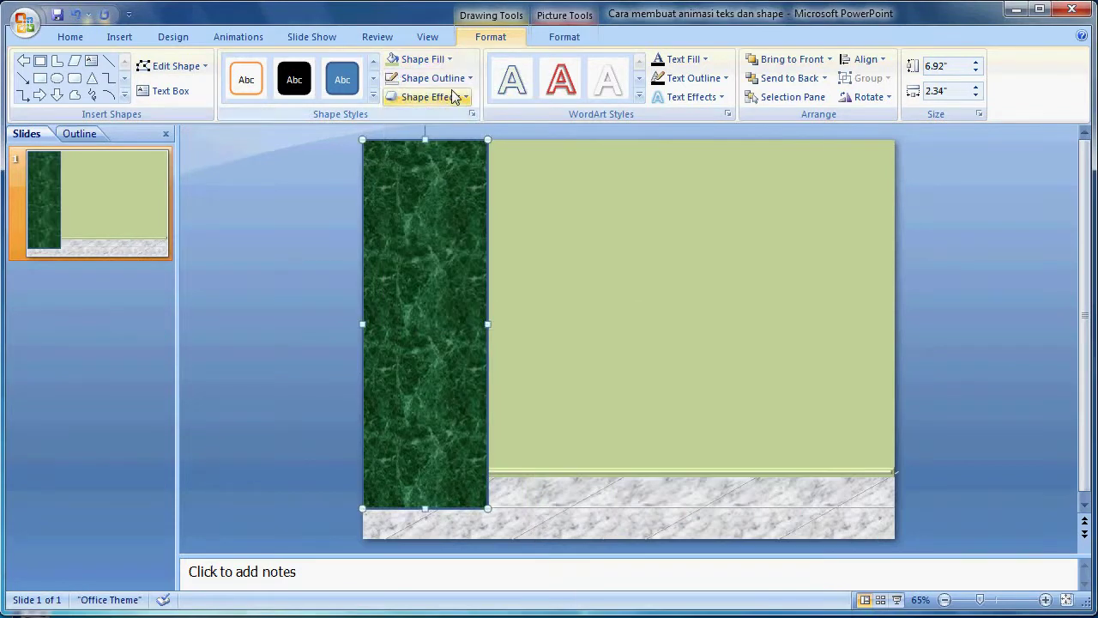
{"action": "left_click", "coordinate": [447, 85]}
{"action": "left_click", "coordinate": [436, 258]}
Copy the pillar and place the duplicate at the slide's right side.
{"action": "right_click", "coordinate": [429, 240]}
{"action": "left_click", "coordinate": [478, 277]}
{"action": "right_click", "coordinate": [925, 239]}
{"action": "left_click", "coordinate": [910, 251]}
{"action": "left_click_drag", "start_coordinate": [438, 260], "coordinate": [825, 254]}
{"action": "left_click", "coordinate": [242, 161]}
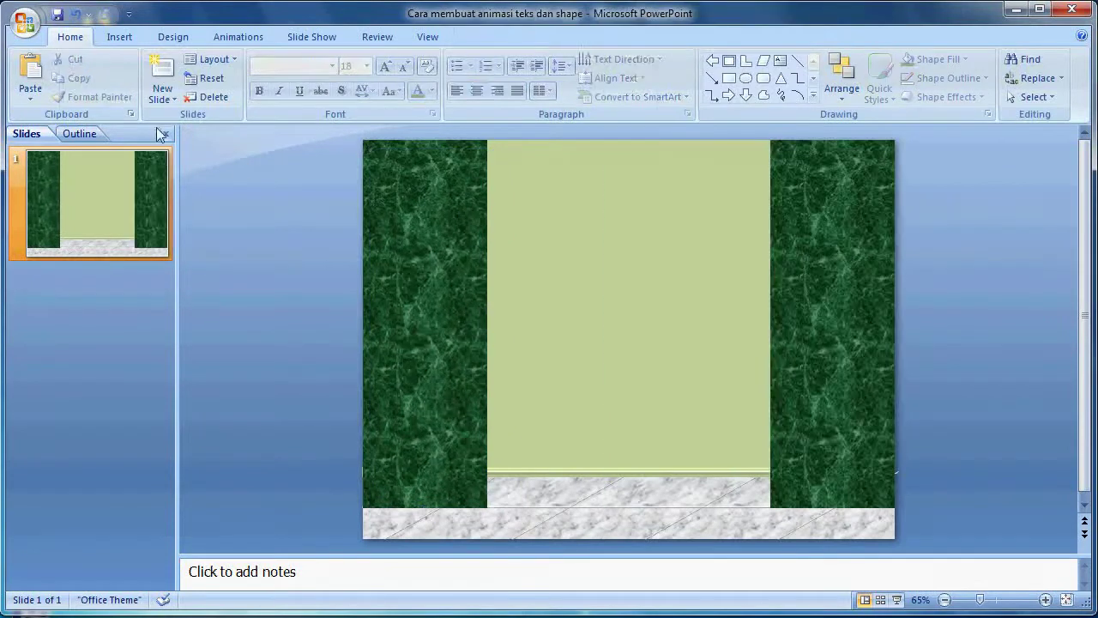
{"action": "left_click", "coordinate": [118, 39]}
{"action": "left_click", "coordinate": [198, 97]}
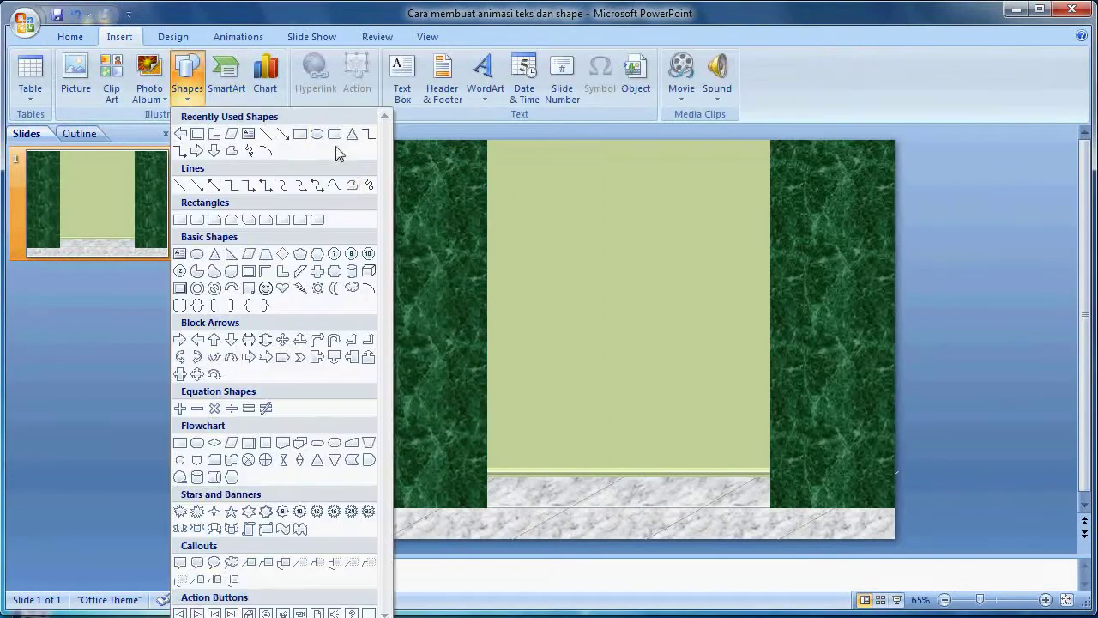
Draw a thin vertical strip beside the left pillar and fill it with a custom dark brown.
{"action": "left_click", "coordinate": [353, 187]}
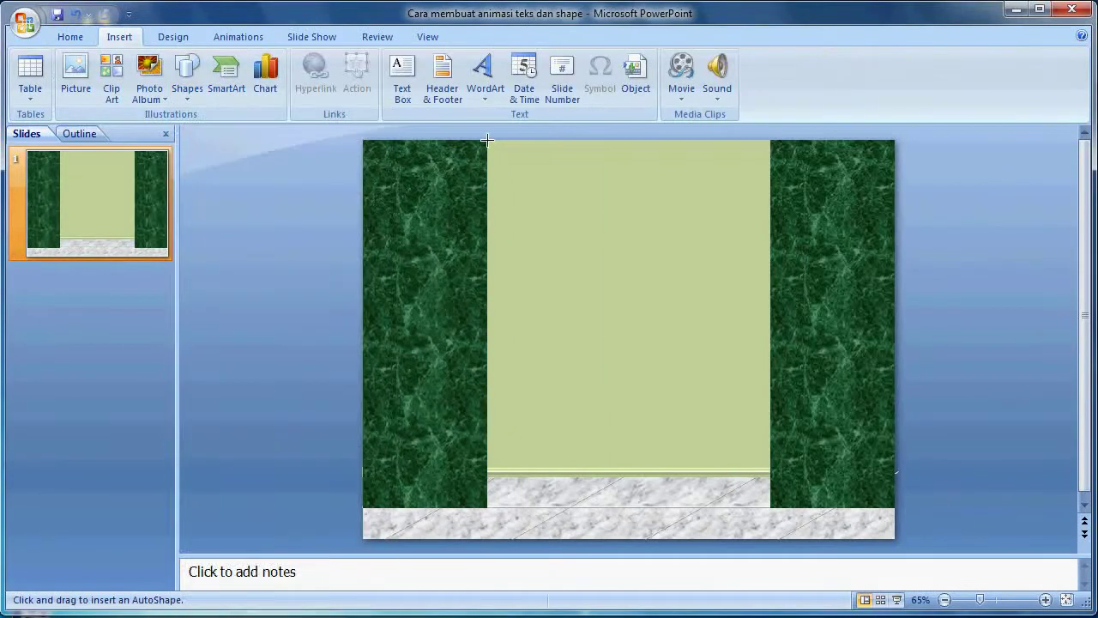
{"action": "left_click_drag", "start_coordinate": [495, 139], "coordinate": [495, 501]}
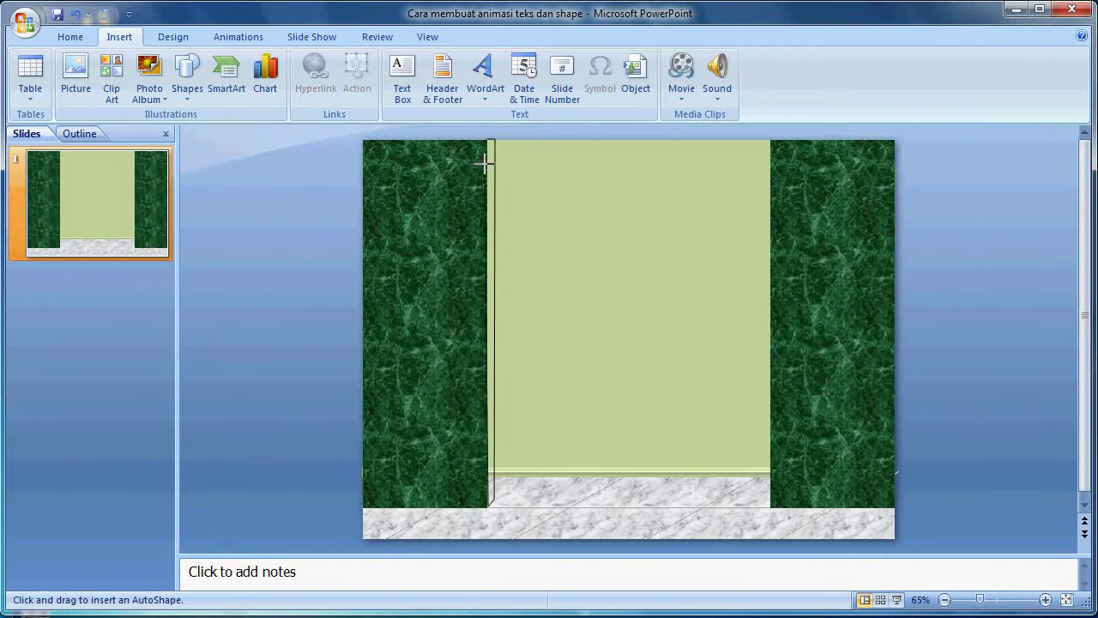
{"action": "left_click_drag", "start_coordinate": [489, 139], "coordinate": [487, 138]}
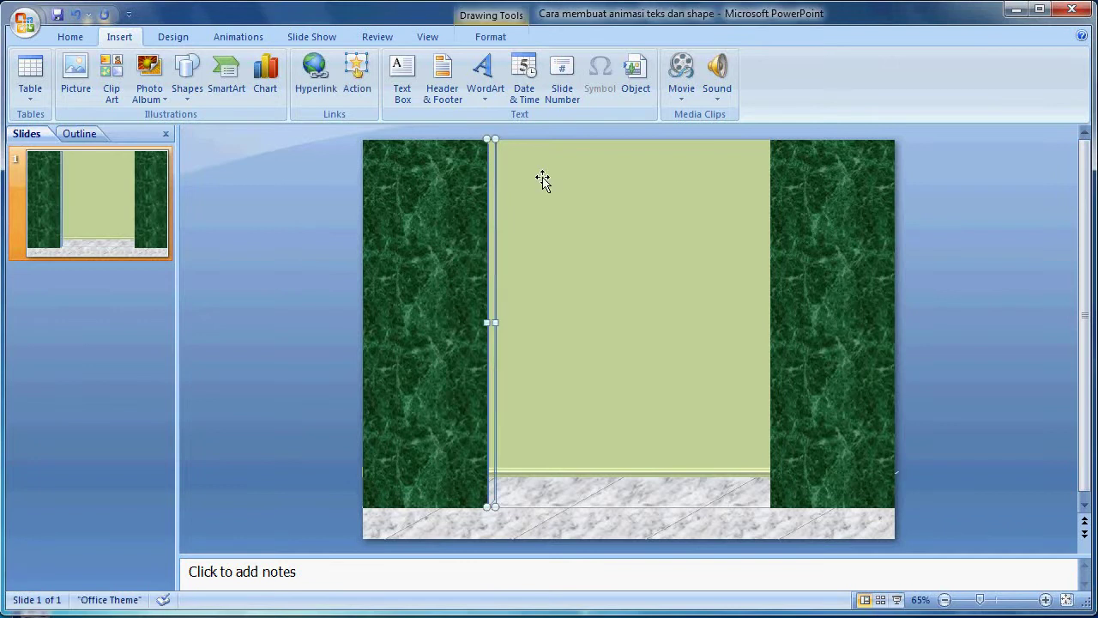
{"action": "left_click", "coordinate": [487, 36]}
{"action": "left_click", "coordinate": [451, 60]}
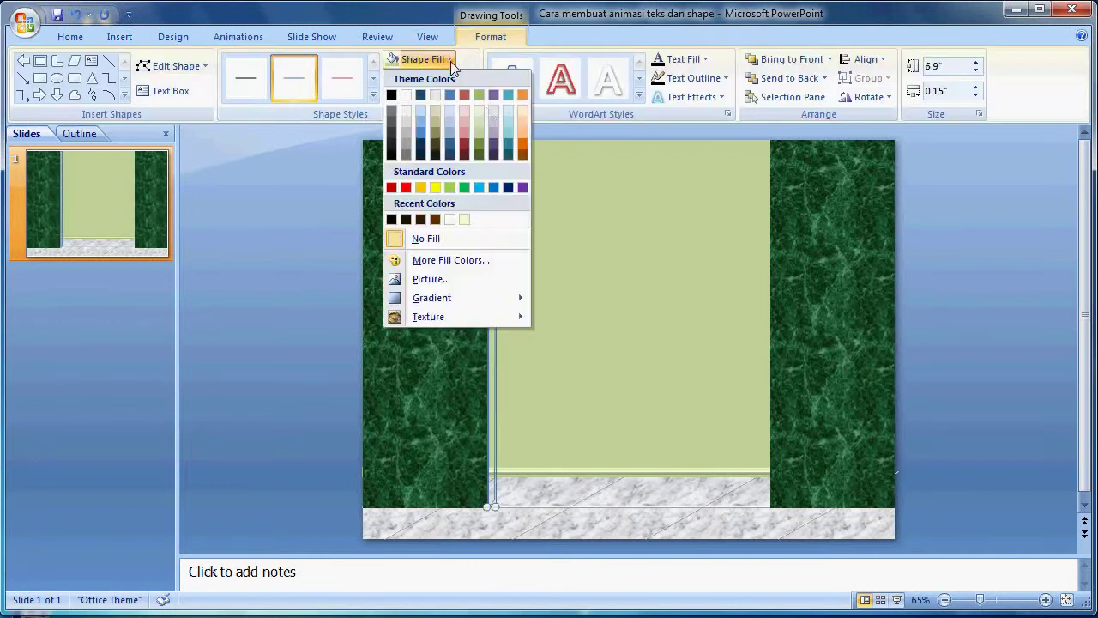
{"action": "left_click", "coordinate": [509, 154]}
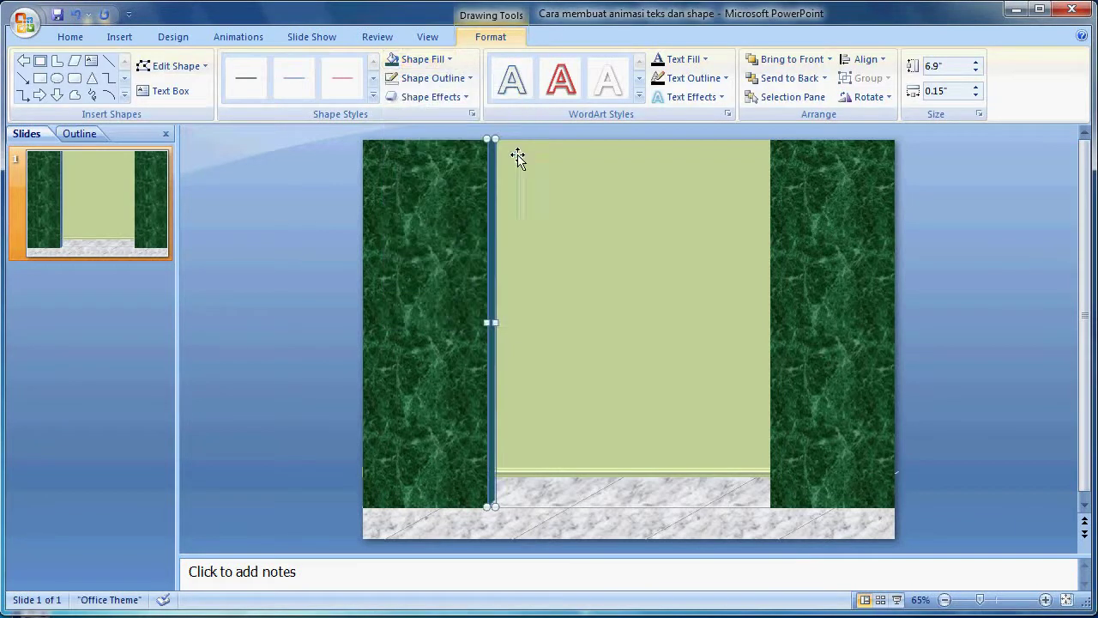
{"action": "left_click", "coordinate": [451, 61]}
{"action": "left_click", "coordinate": [523, 155]}
{"action": "left_click", "coordinate": [449, 60]}
{"action": "left_click", "coordinate": [463, 260]}
{"action": "left_click_drag", "start_coordinate": [475, 400], "coordinate": [476, 429]}
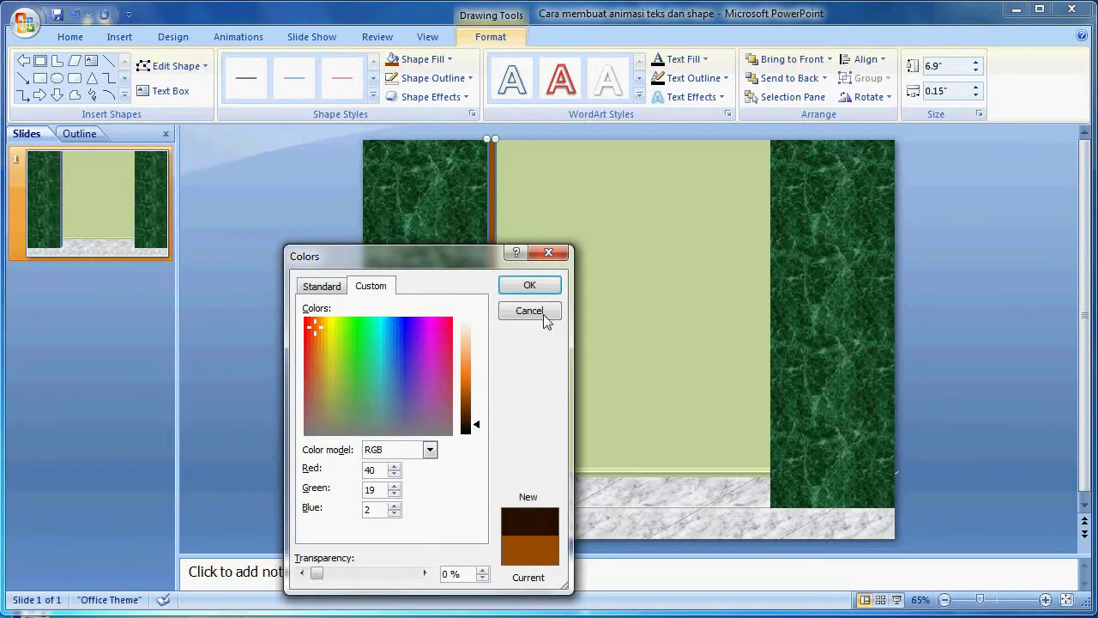
{"action": "left_click", "coordinate": [529, 286]}
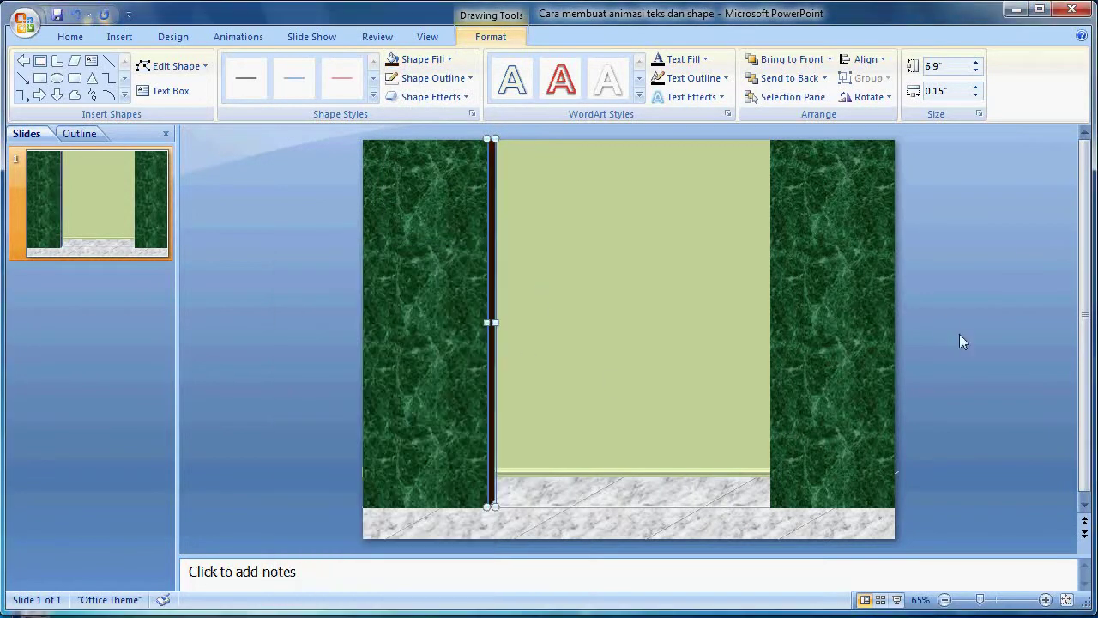
Nudge the strip slightly right and give it a dark brown outline.
{"action": "left_click", "coordinate": [960, 335]}
{"action": "left_click", "coordinate": [490, 464]}
{"action": "left_click", "coordinate": [464, 86]}
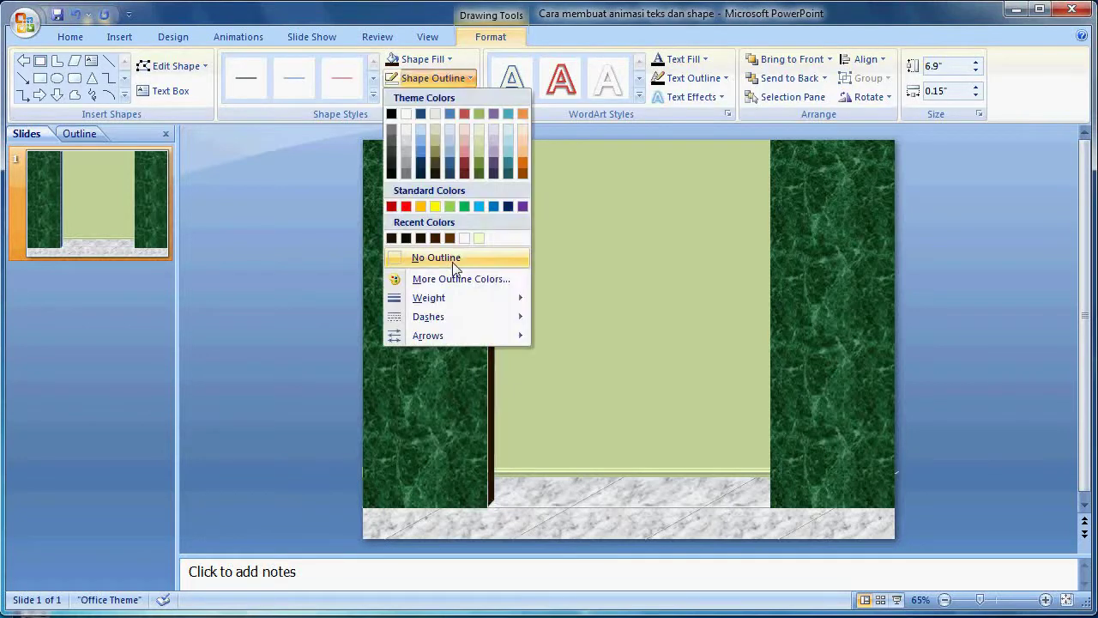
{"action": "left_click", "coordinate": [429, 257]}
{"action": "left_click", "coordinate": [977, 369]}
{"action": "left_click", "coordinate": [488, 389]}
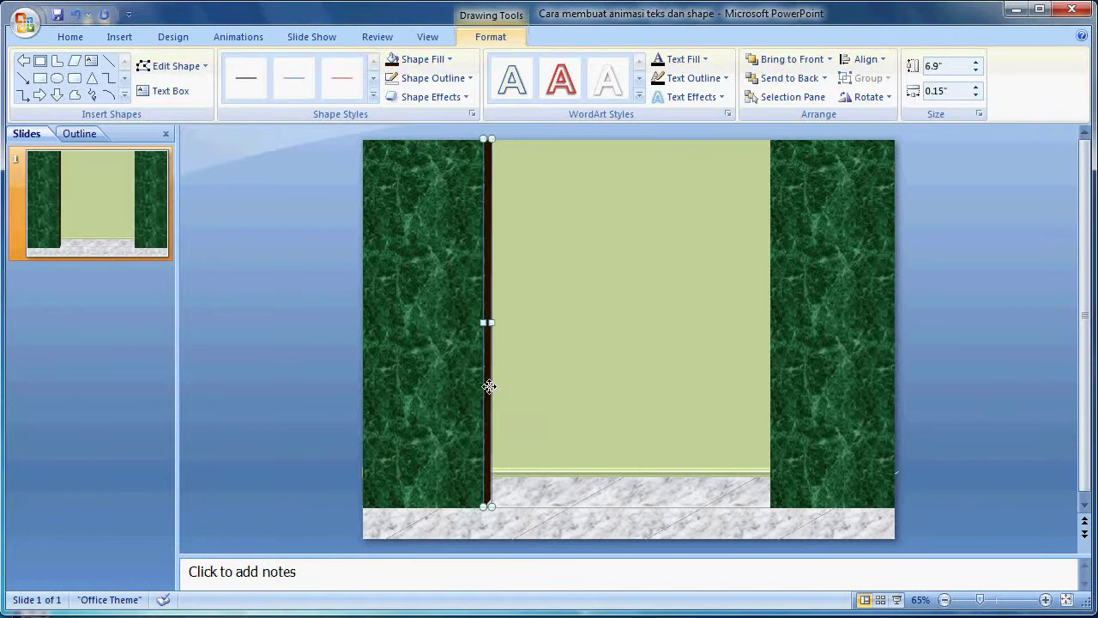
{"action": "left_click_drag", "start_coordinate": [488, 387], "coordinate": [491, 387]}
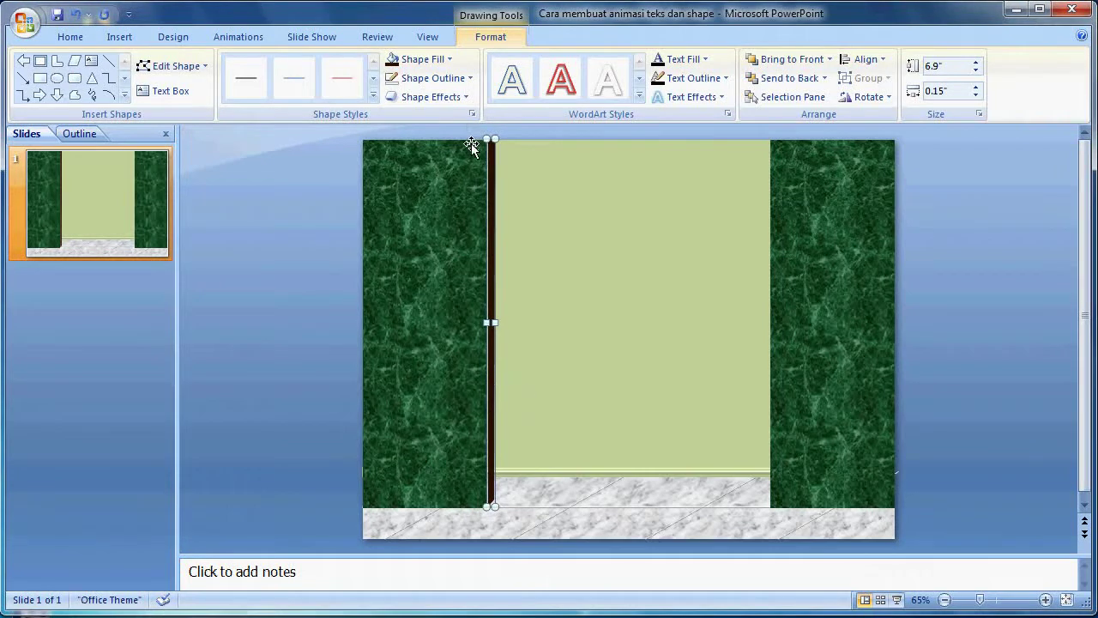
{"action": "left_click", "coordinate": [455, 78]}
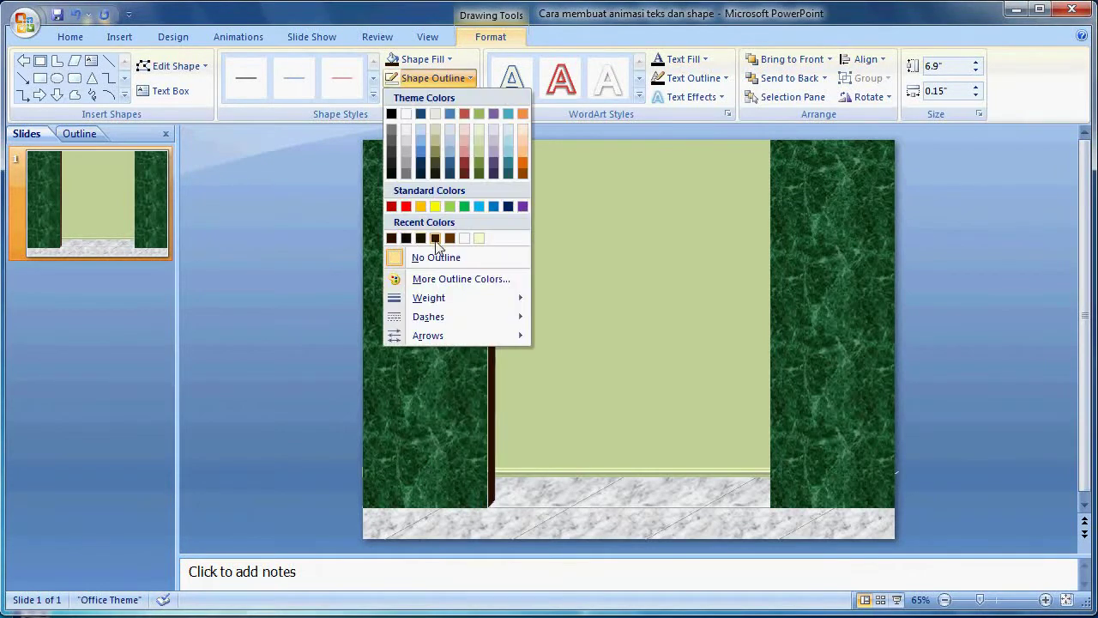
{"action": "left_click", "coordinate": [435, 239]}
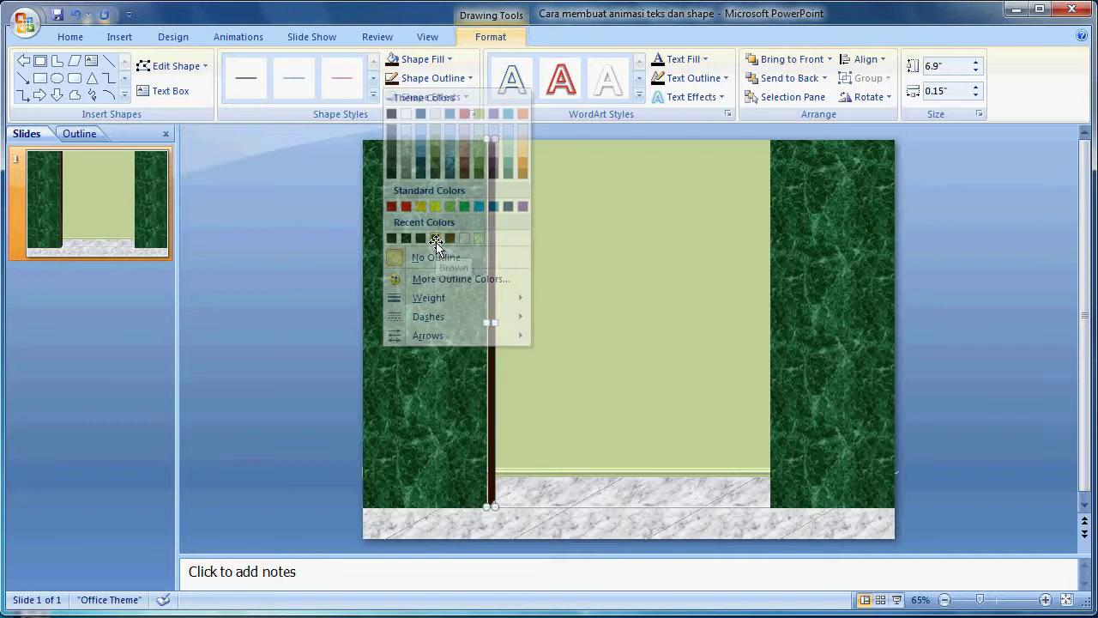
{"action": "left_click", "coordinate": [957, 421]}
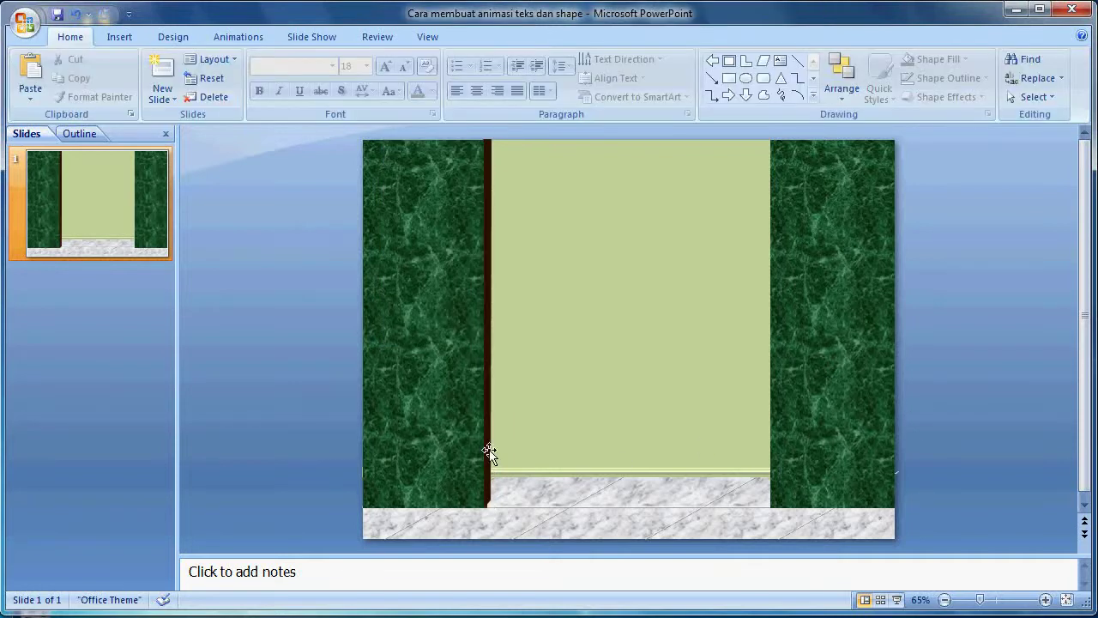
Set the strip's height to 7 inches.
{"action": "left_click", "coordinate": [489, 452]}
{"action": "left_click", "coordinate": [988, 475]}
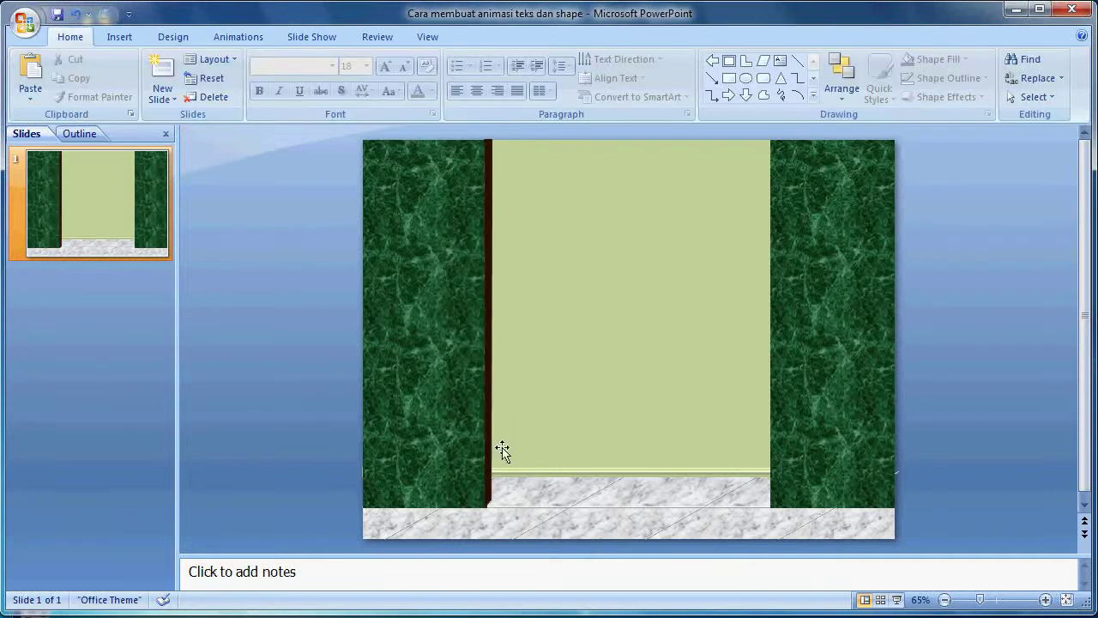
{"action": "left_click", "coordinate": [488, 439]}
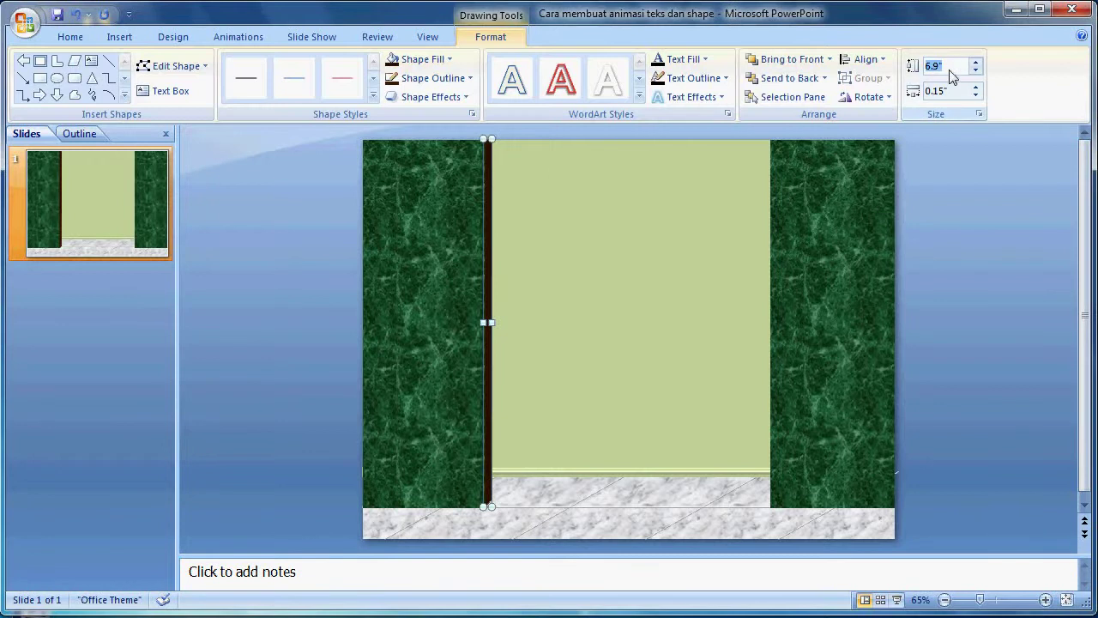
{"action": "type", "text": "7"}
{"action": "key", "text": "Return"}
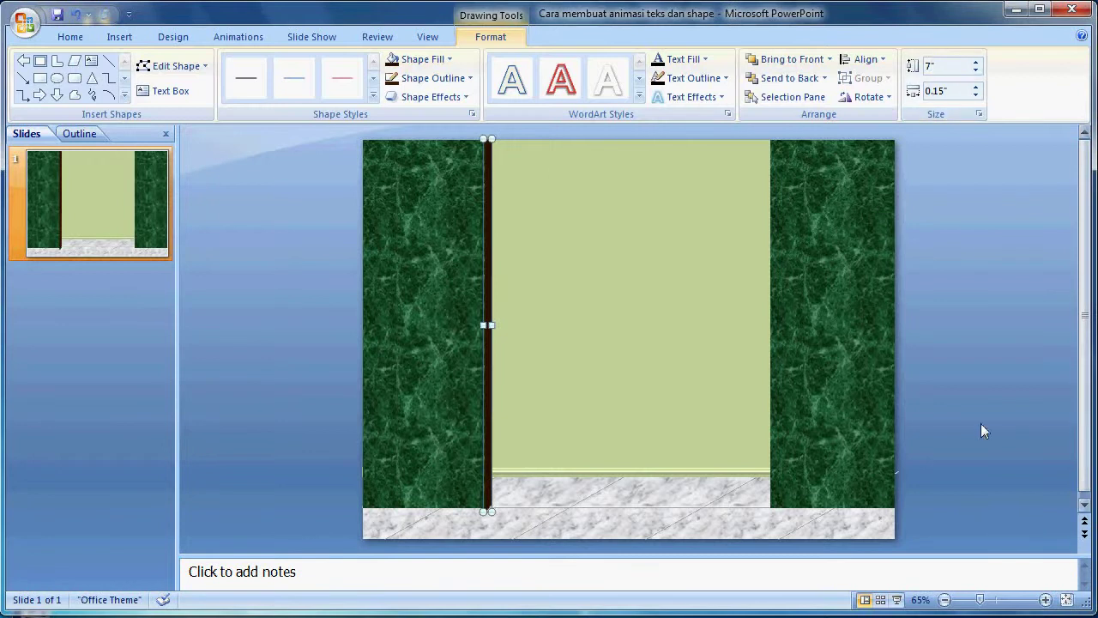
{"action": "left_click", "coordinate": [981, 423]}
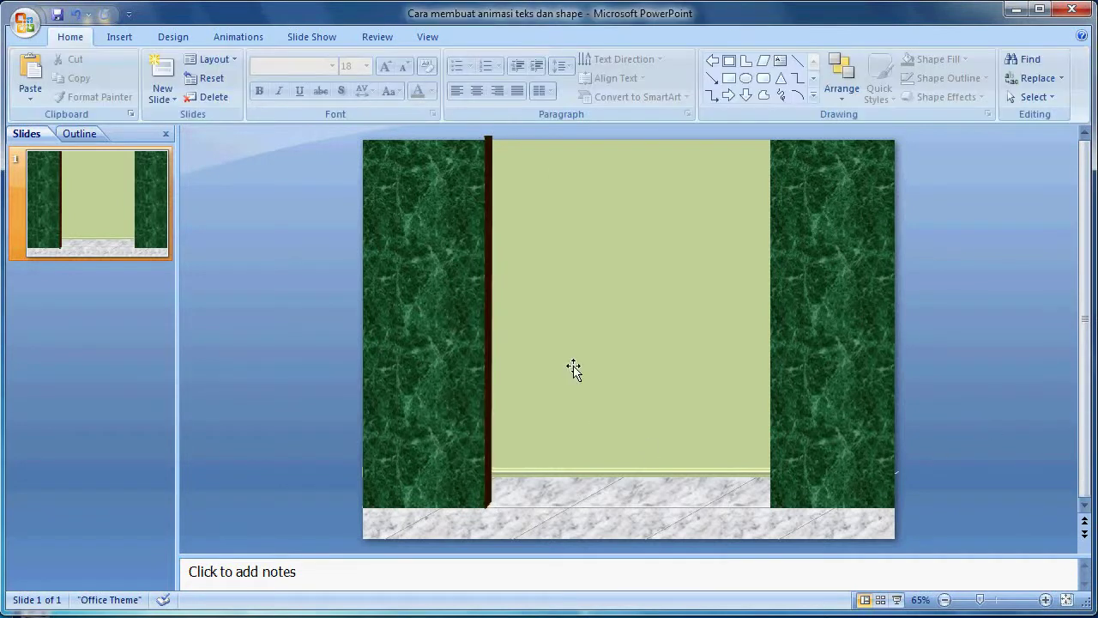
{"action": "left_click", "coordinate": [119, 37]}
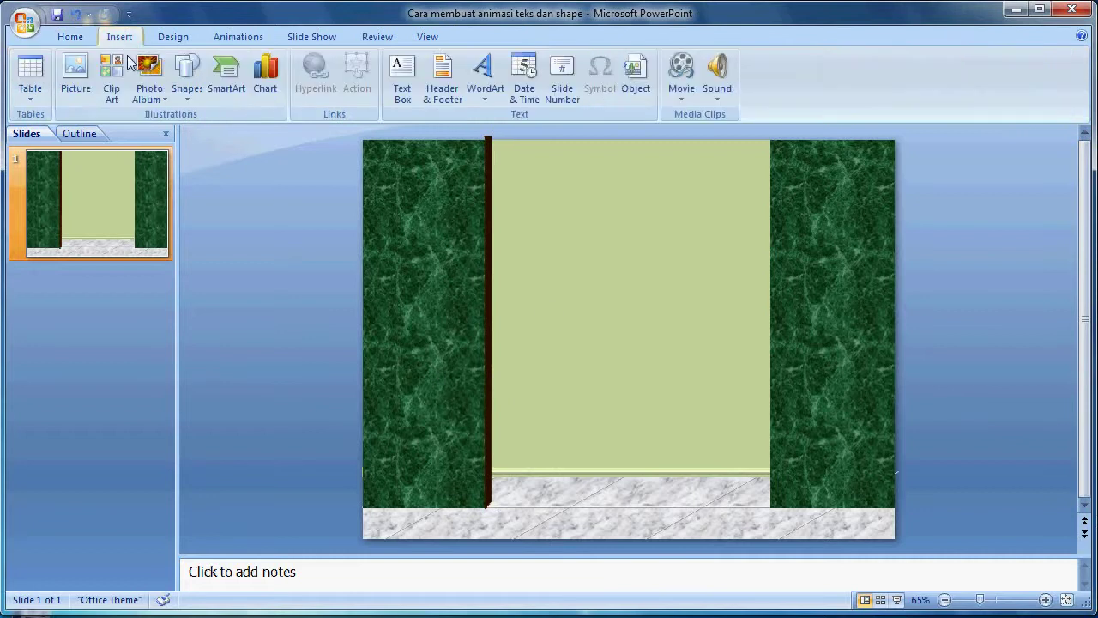
Draw an L-shape and size it to 7" height by 2.34" width.
{"action": "left_click", "coordinate": [188, 90]}
{"action": "left_click", "coordinate": [257, 273]}
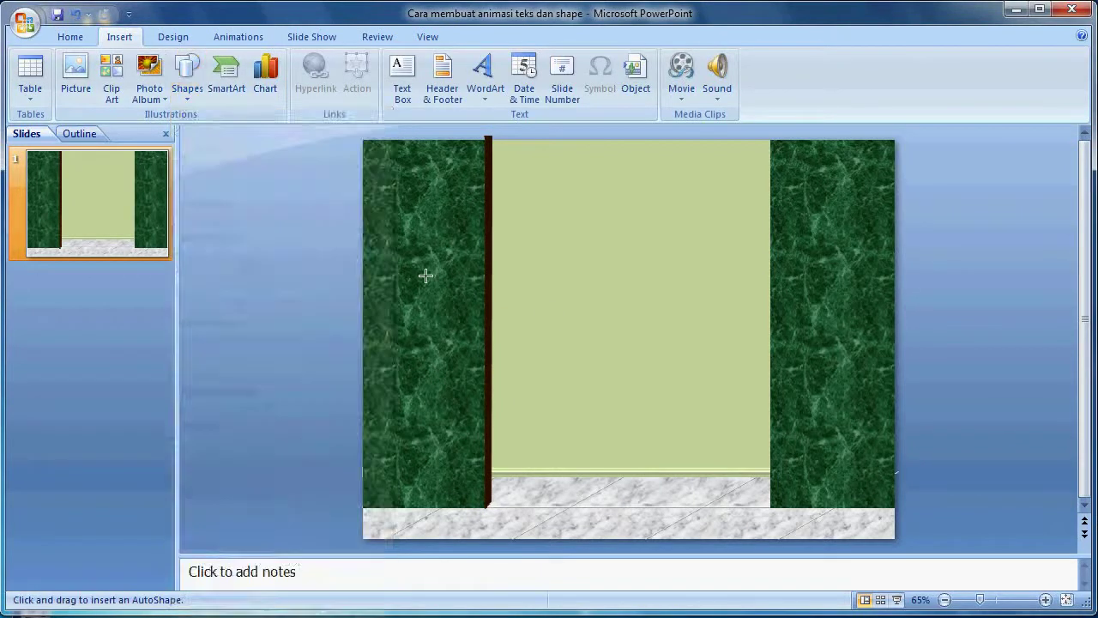
{"action": "left_click", "coordinate": [202, 91]}
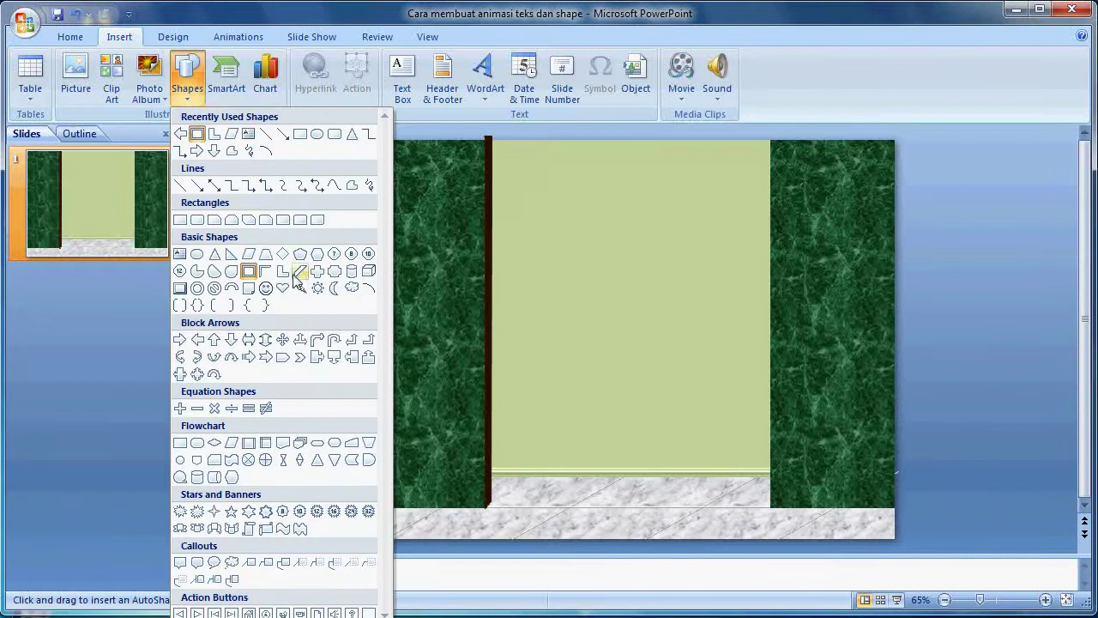
{"action": "left_click", "coordinate": [287, 272]}
{"action": "left_click_drag", "start_coordinate": [562, 233], "coordinate": [664, 358]}
{"action": "left_click", "coordinate": [485, 39]}
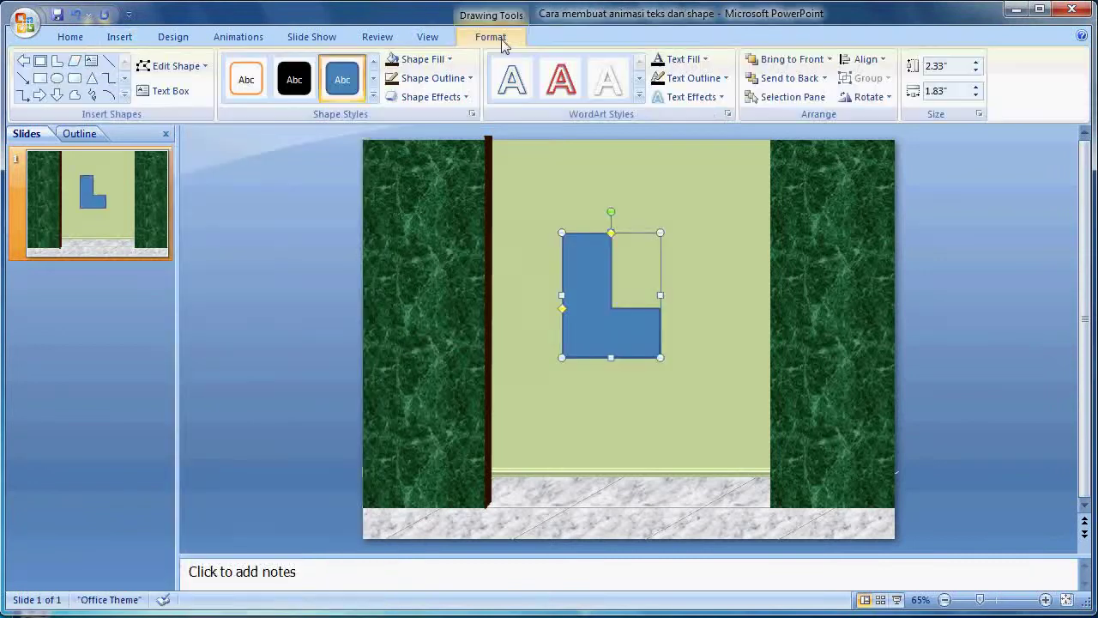
{"action": "left_click", "coordinate": [963, 71]}
{"action": "type", "text": "7"}
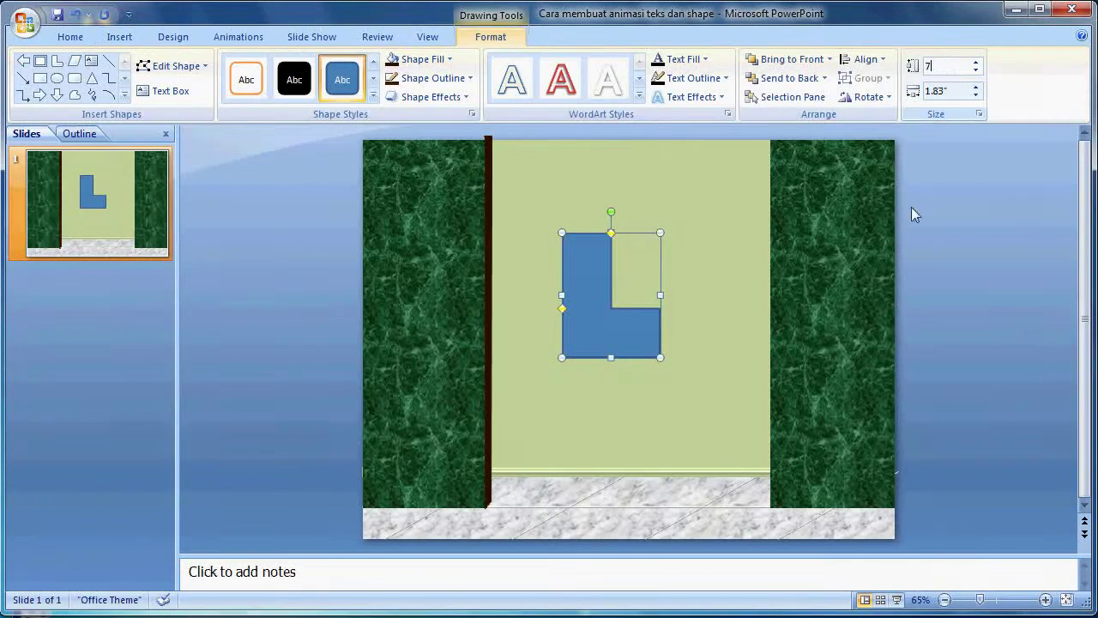
{"action": "left_click", "coordinate": [950, 89]}
{"action": "type", "text": "2.34"}
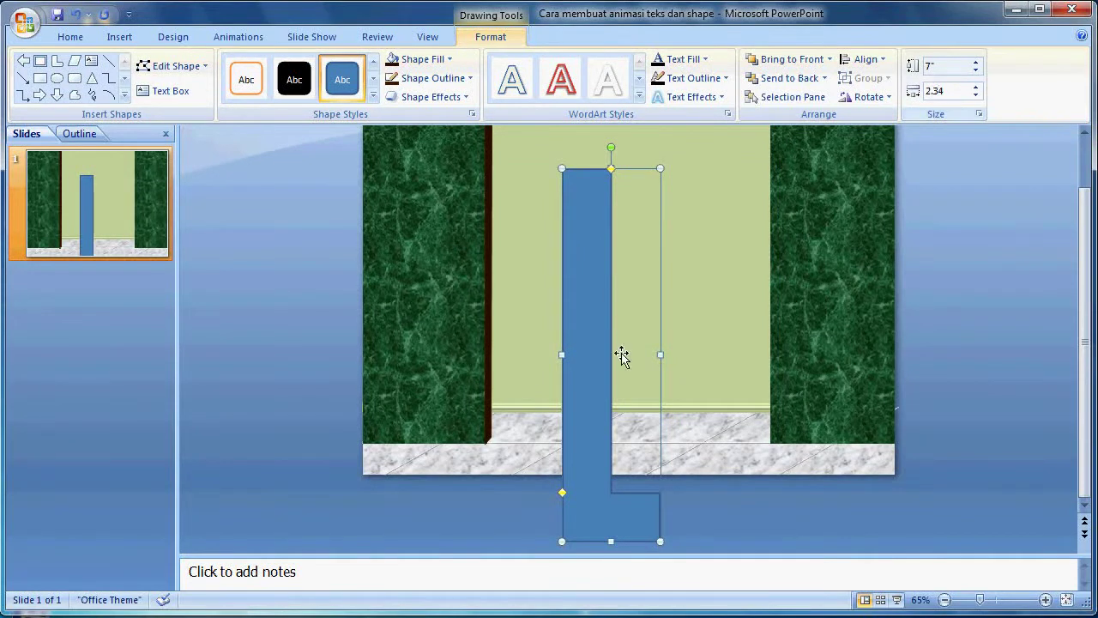
{"action": "key", "text": "Return"}
Move the L-shape to the slide's top edge, thin both arms, and fill it with green marble texture.
{"action": "left_click_drag", "start_coordinate": [601, 281], "coordinate": [632, 178]}
{"action": "left_click_drag", "start_coordinate": [590, 148], "coordinate": [572, 145]}
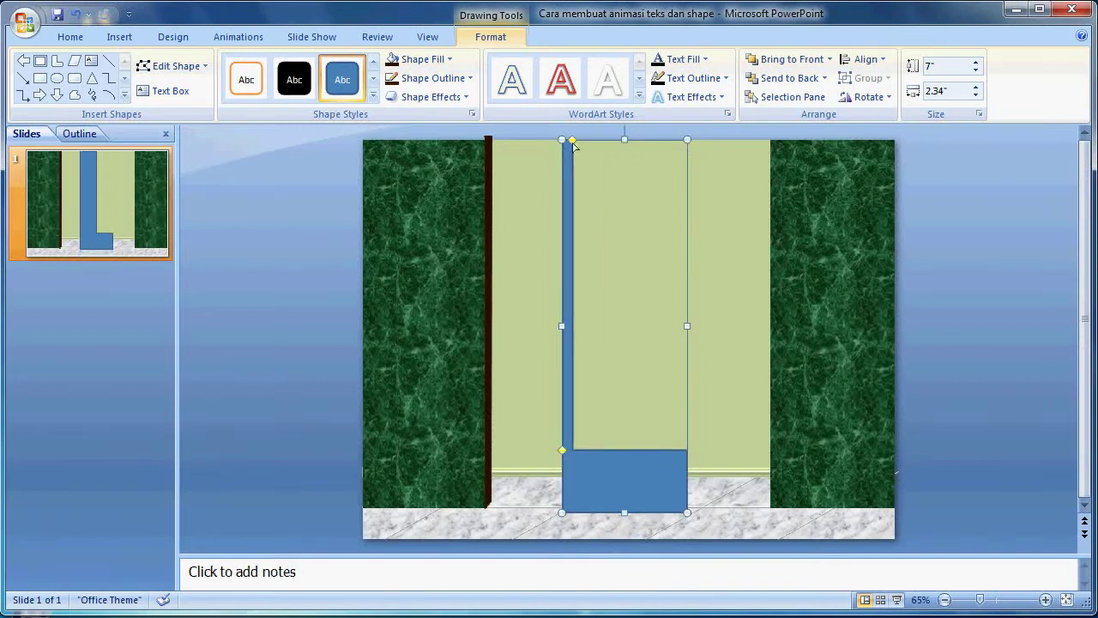
{"action": "left_click_drag", "start_coordinate": [562, 453], "coordinate": [563, 508]}
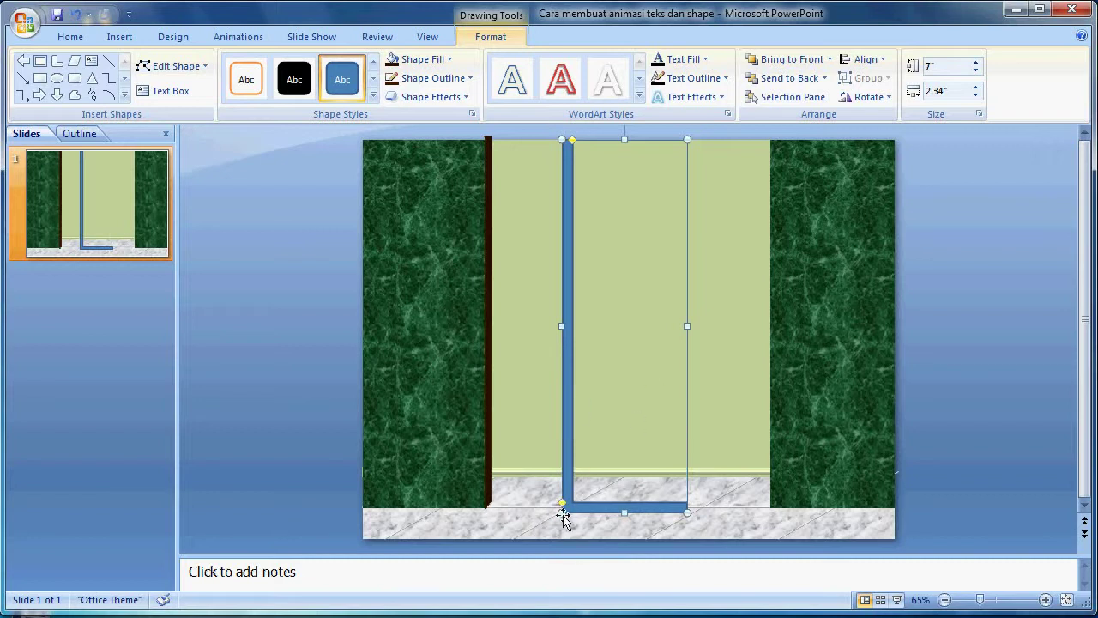
{"action": "left_click", "coordinate": [449, 60]}
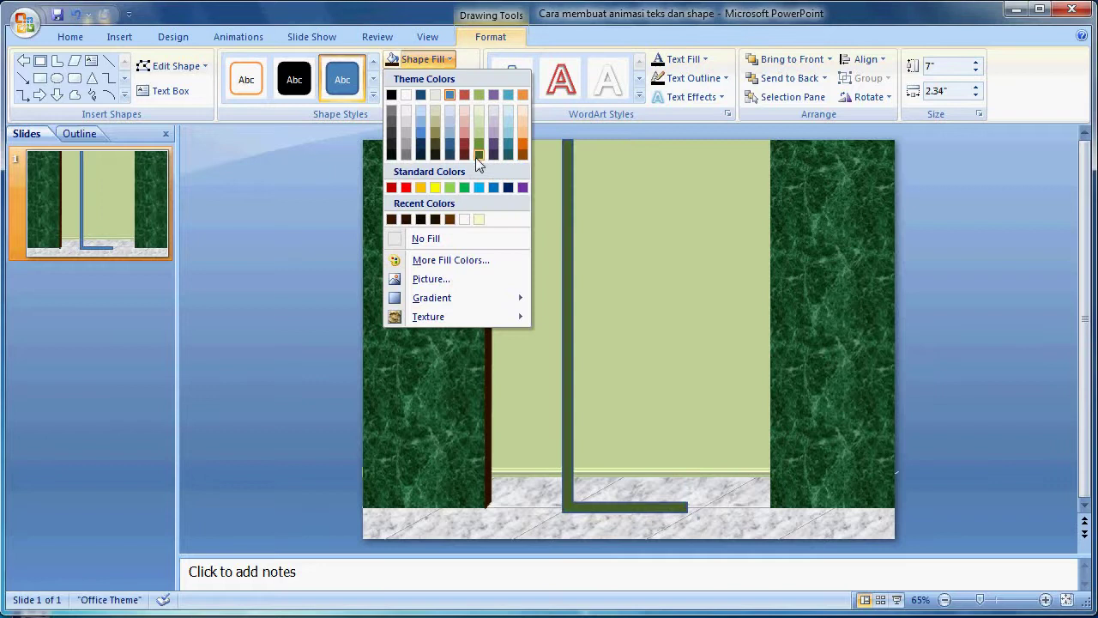
{"action": "left_click", "coordinate": [569, 495]}
Bevel the L-shape, remove its outline, and move it onto the right pillar's inner edge.
{"action": "left_click", "coordinate": [463, 97]}
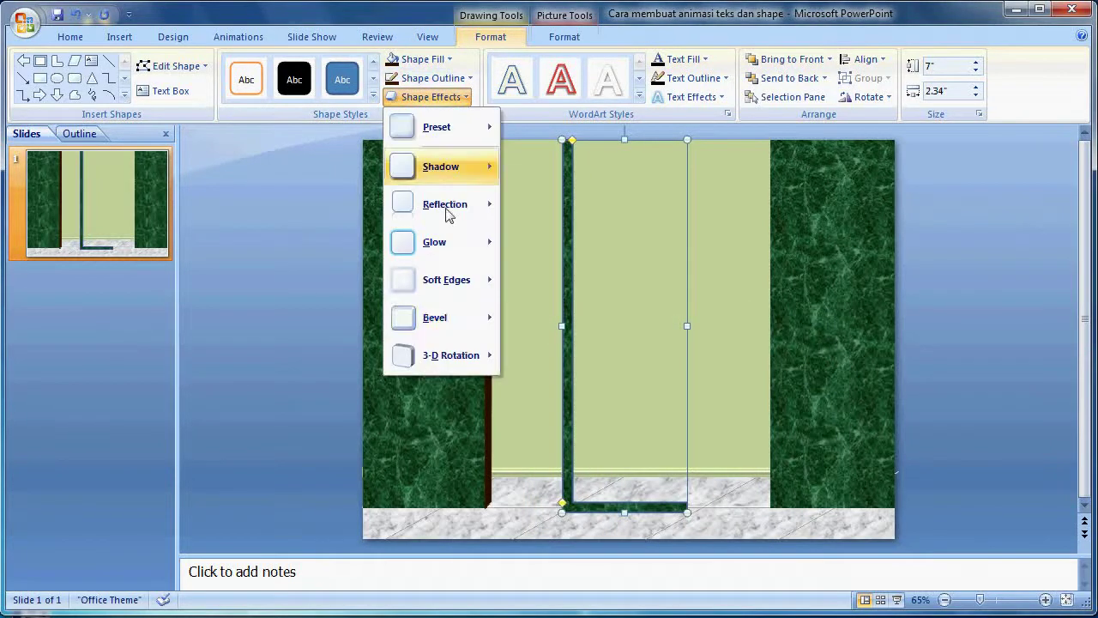
{"action": "mouse_move", "coordinate": [435, 318]}
{"action": "left_click", "coordinate": [575, 501]}
{"action": "left_click", "coordinate": [433, 78]}
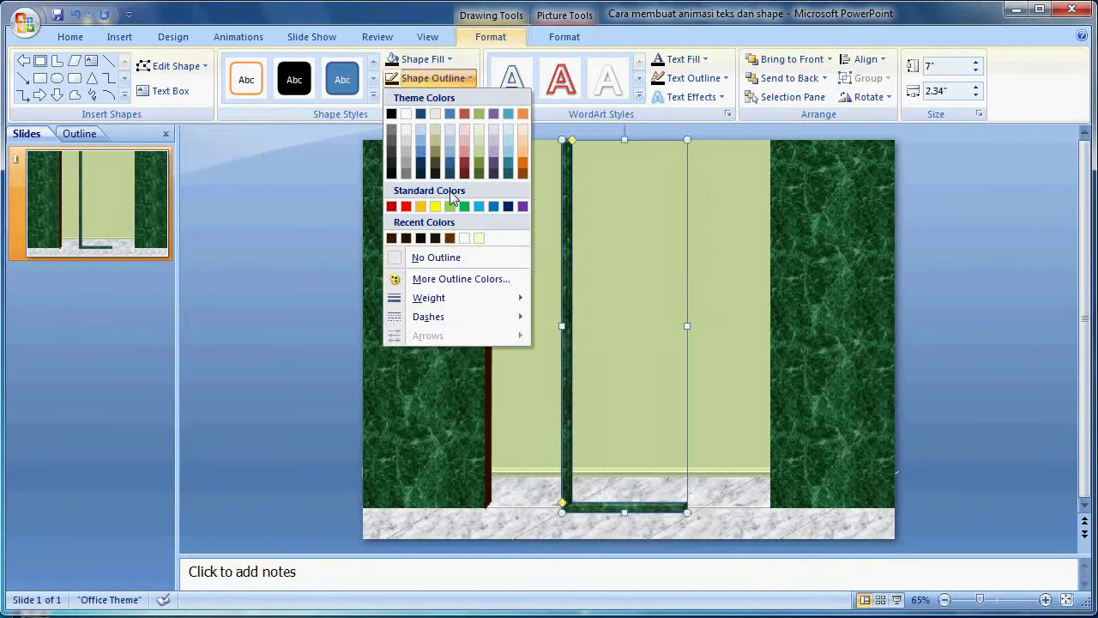
{"action": "left_click", "coordinate": [440, 262]}
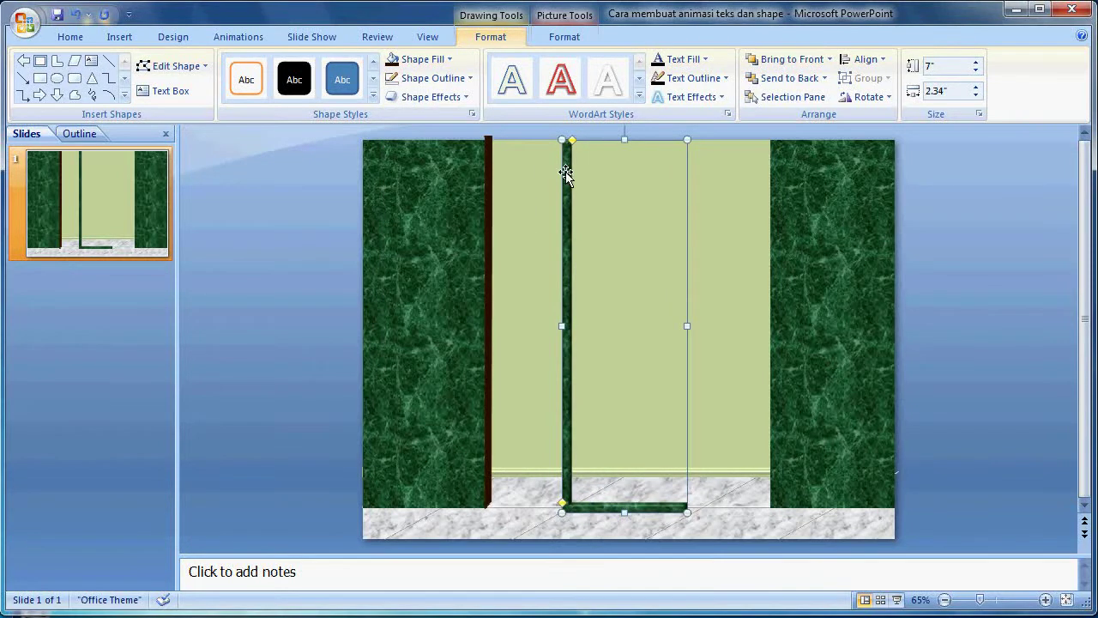
{"action": "left_click_drag", "start_coordinate": [566, 173], "coordinate": [770, 167]}
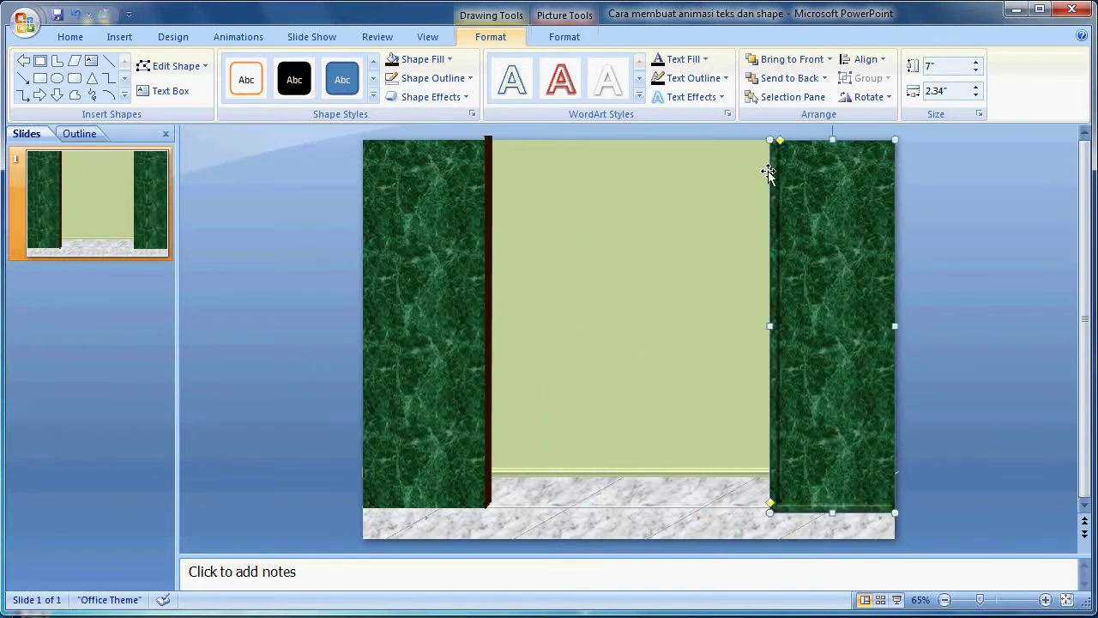
Copy and paste the marble trim, set the copy to 2.34" wide, and place it on the left pillar.
{"action": "left_click", "coordinate": [955, 447]}
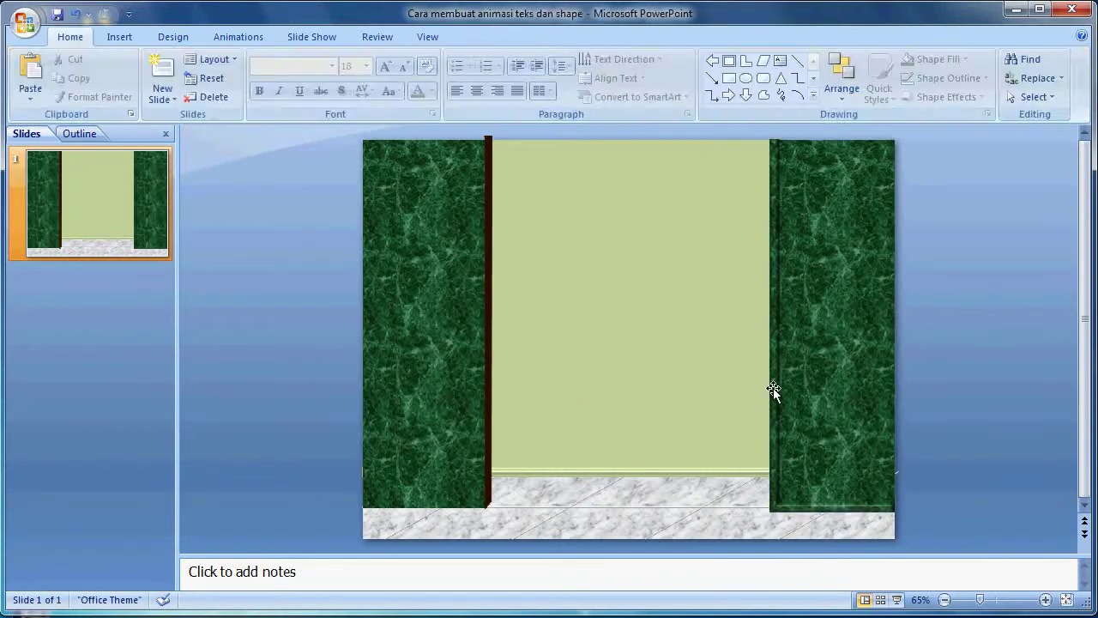
{"action": "left_click", "coordinate": [773, 388]}
{"action": "right_click", "coordinate": [773, 388]}
{"action": "left_click", "coordinate": [811, 417]}
{"action": "right_click", "coordinate": [953, 305]}
{"action": "left_click", "coordinate": [890, 348]}
{"action": "left_click_drag", "start_coordinate": [708, 334], "coordinate": [638, 326]}
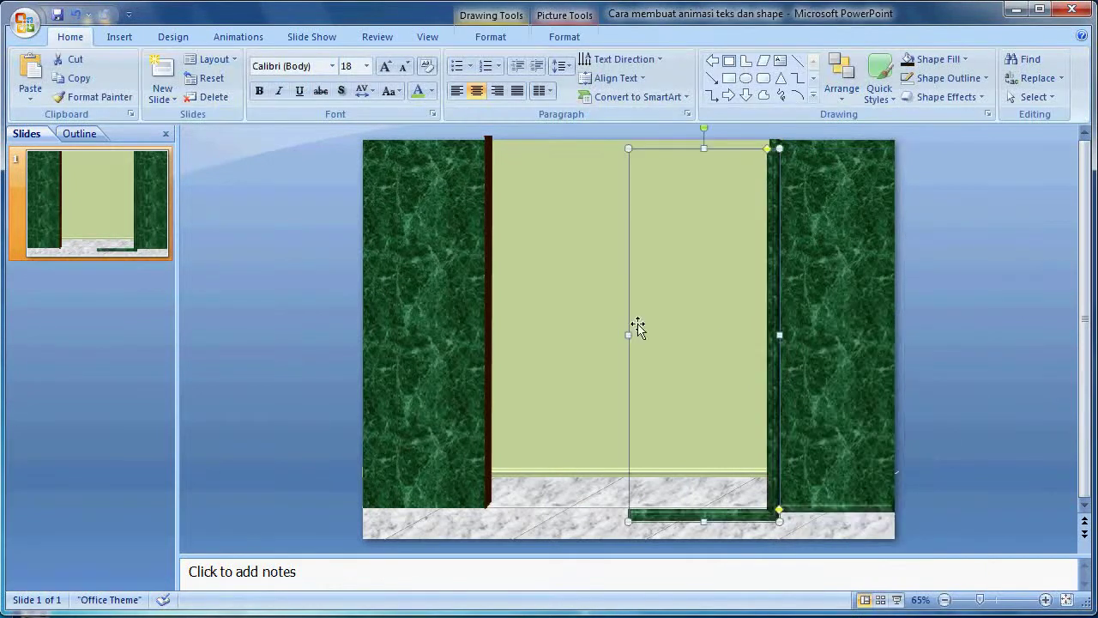
{"action": "left_click", "coordinate": [565, 37]}
{"action": "left_click", "coordinate": [1019, 88]}
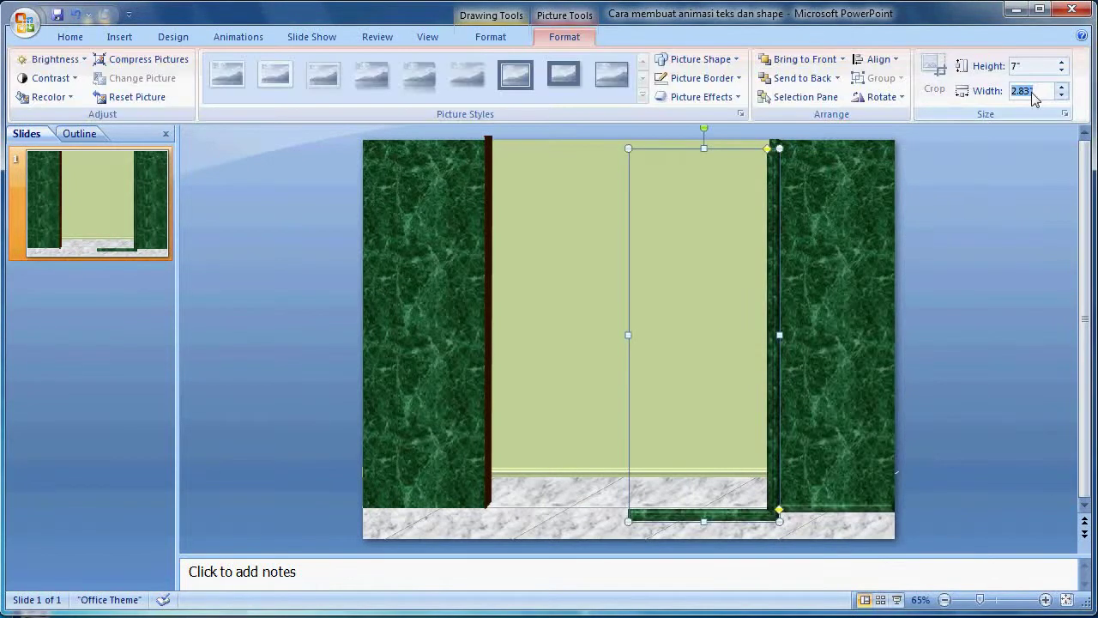
{"action": "key", "text": "Return"}
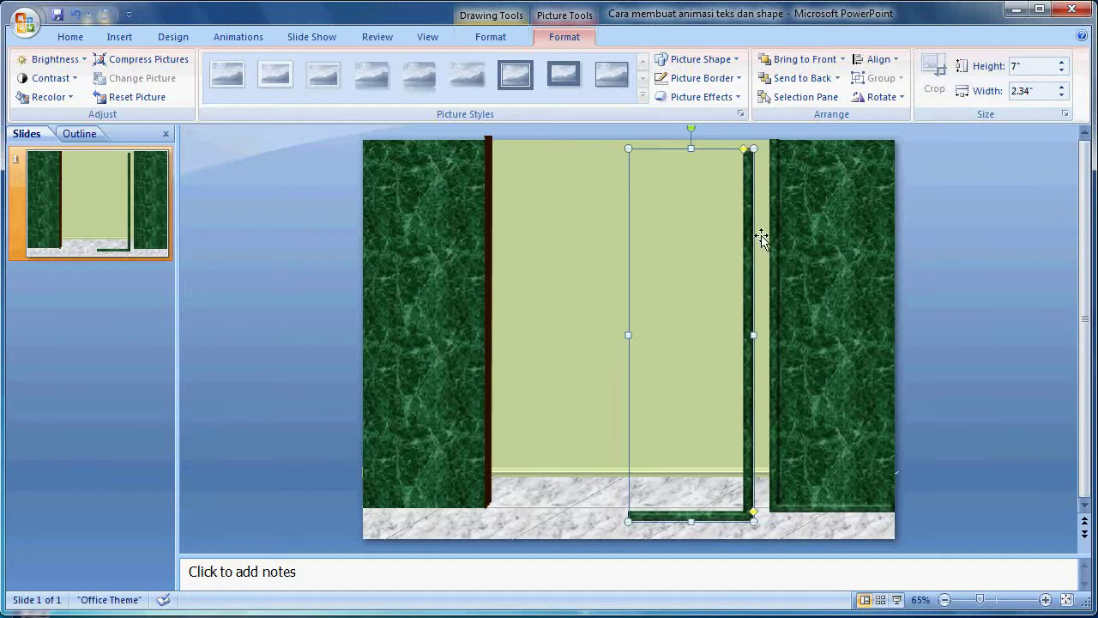
{"action": "left_click_drag", "start_coordinate": [751, 225], "coordinate": [484, 210]}
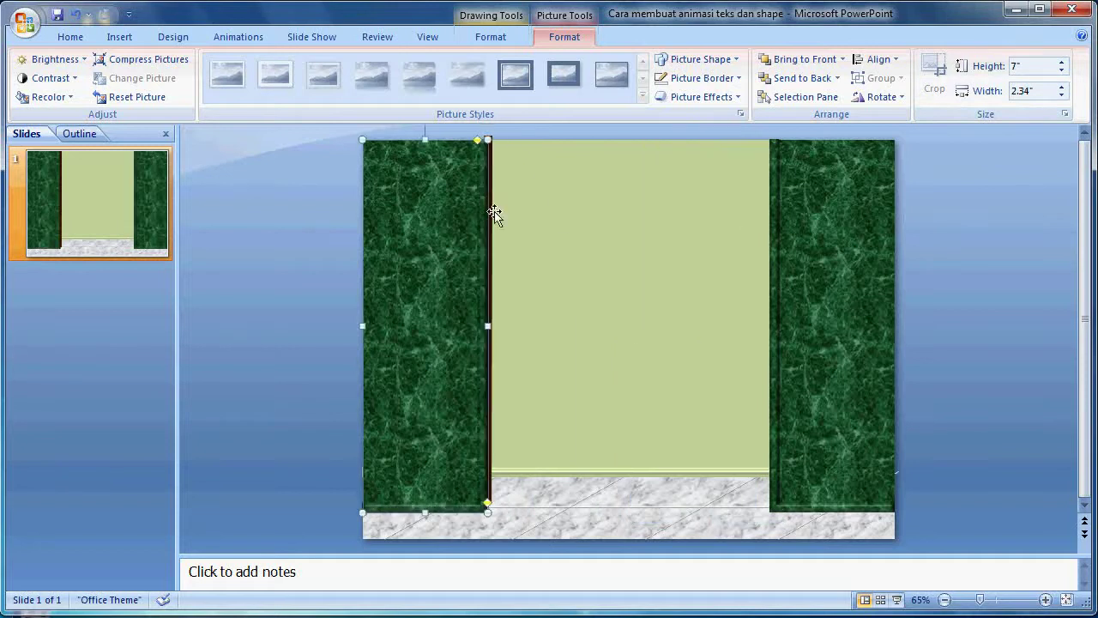
{"action": "left_click", "coordinate": [1029, 445]}
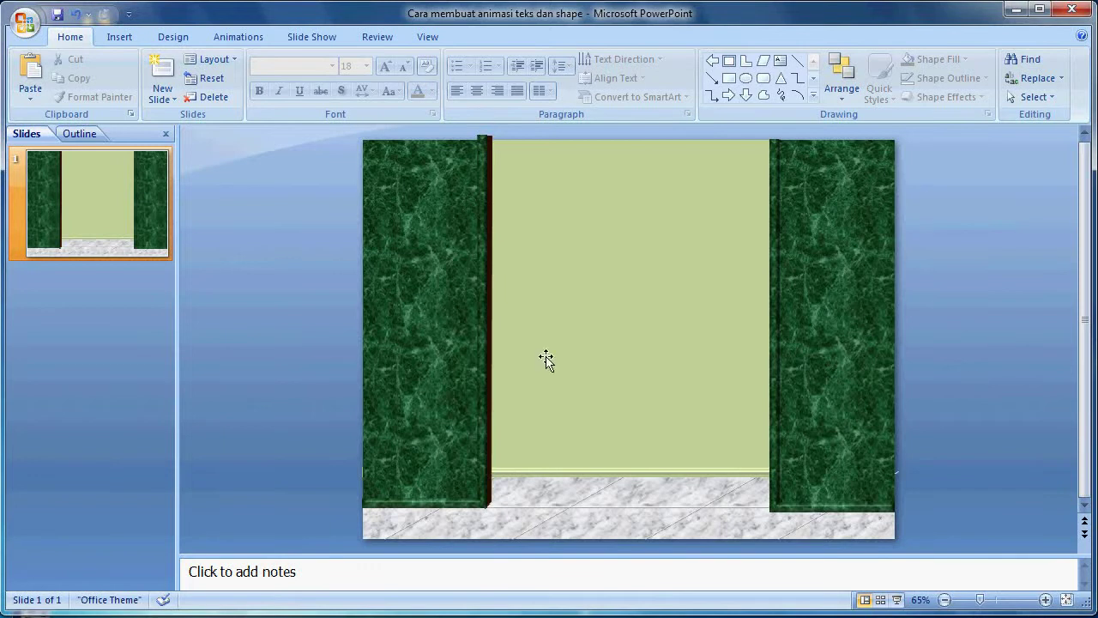
Draw a frame shape on the left pillar sized 1.17" × 1.42".
{"action": "left_click", "coordinate": [119, 37]}
{"action": "left_click", "coordinate": [187, 85]}
{"action": "left_click", "coordinate": [249, 271]}
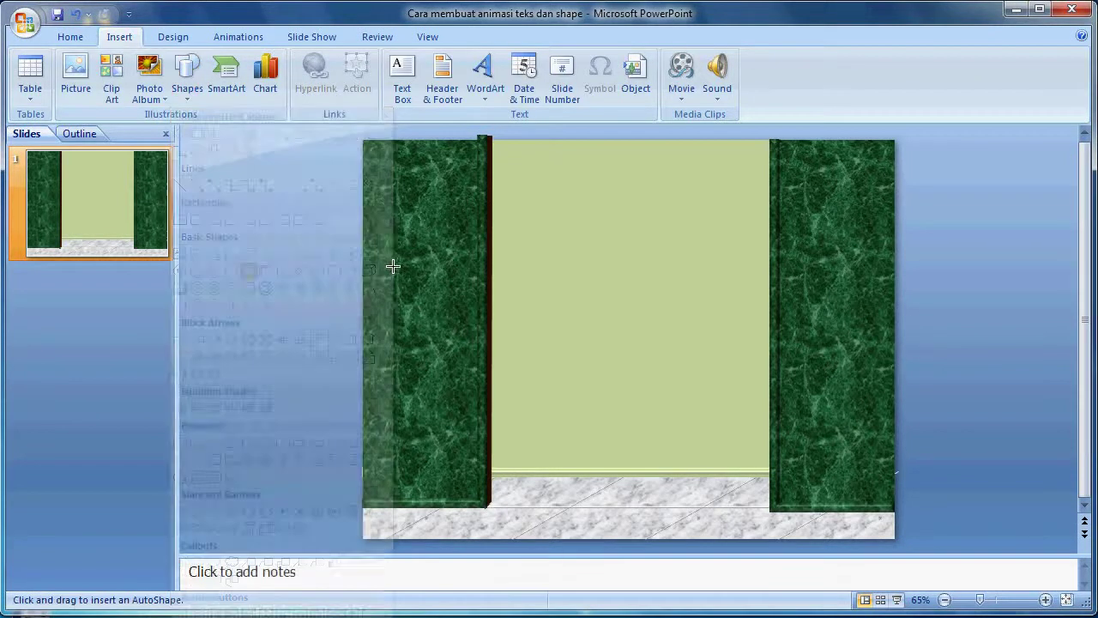
{"action": "left_click_drag", "start_coordinate": [399, 251], "coordinate": [435, 293]}
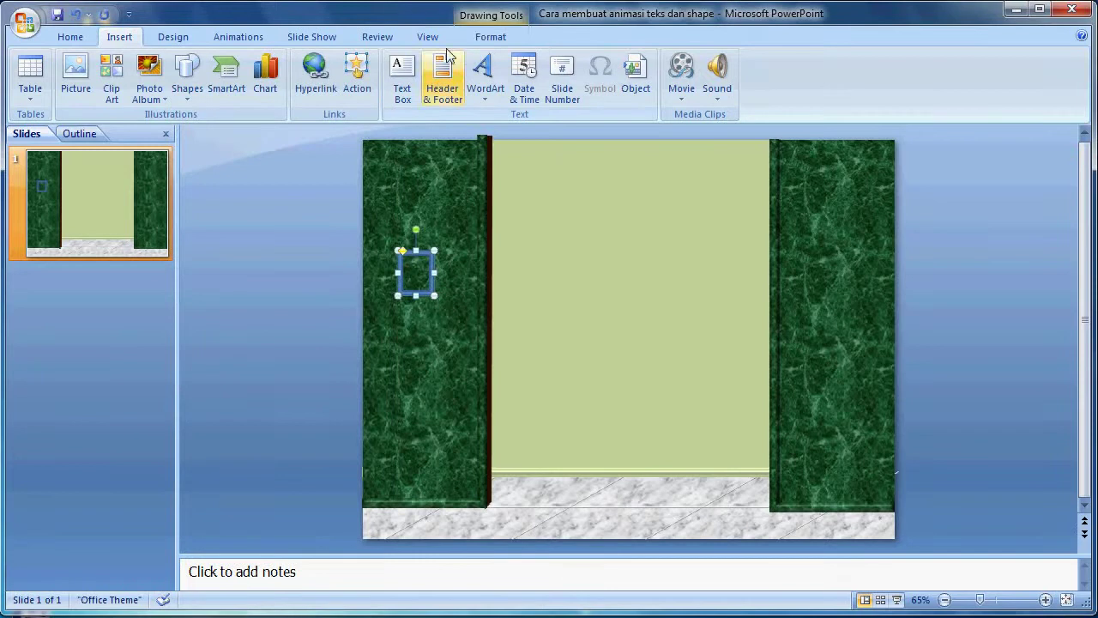
{"action": "left_click", "coordinate": [491, 36]}
{"action": "left_click", "coordinate": [939, 66]}
{"action": "type", "text": ".17"}
{"action": "key", "text": "Tab"}
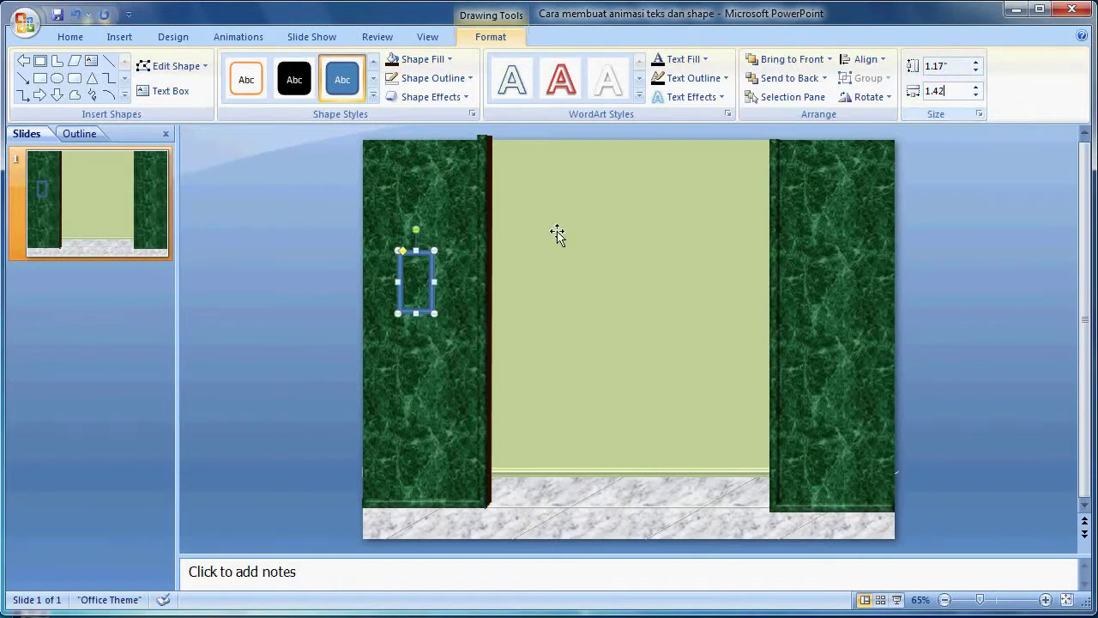
{"action": "left_click", "coordinate": [422, 287]}
Give the frame the first texture fill, no outline, and the first bevel effect.
{"action": "left_click", "coordinate": [420, 58]}
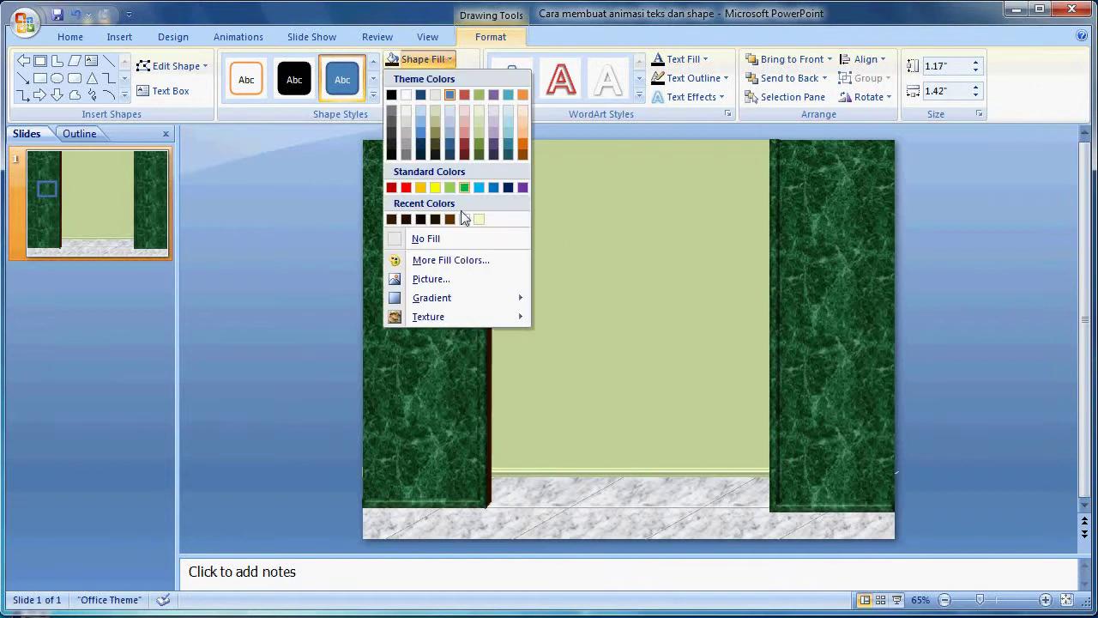
{"action": "left_click", "coordinate": [556, 346]}
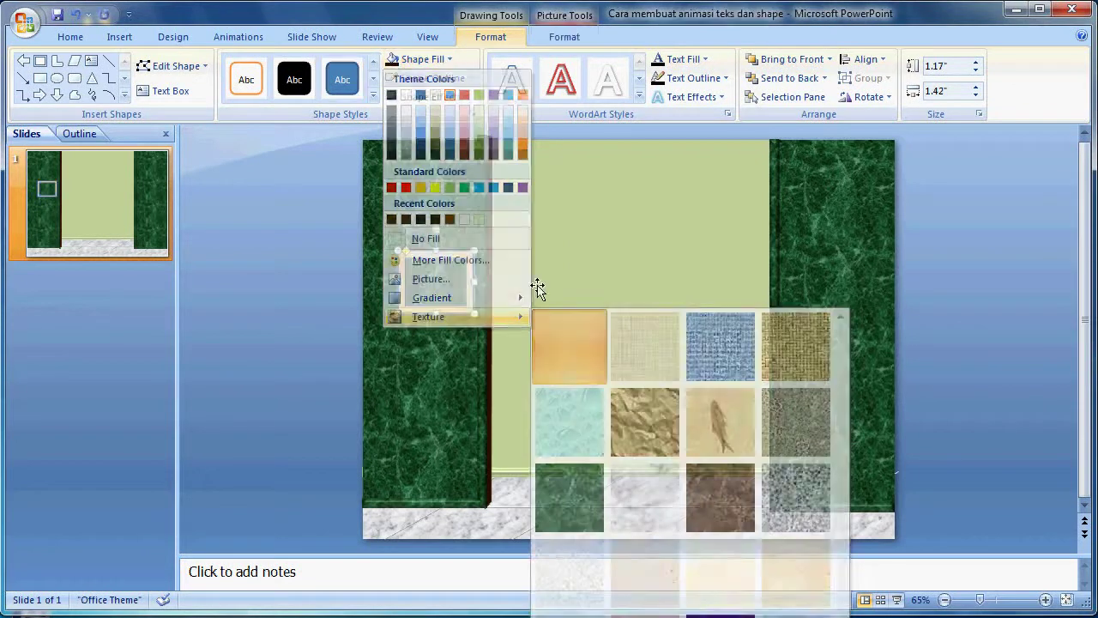
{"action": "left_click", "coordinate": [431, 78]}
{"action": "left_click", "coordinate": [437, 255]}
{"action": "left_click", "coordinate": [446, 97]}
{"action": "mouse_move", "coordinate": [435, 318]}
{"action": "left_click", "coordinate": [532, 400]}
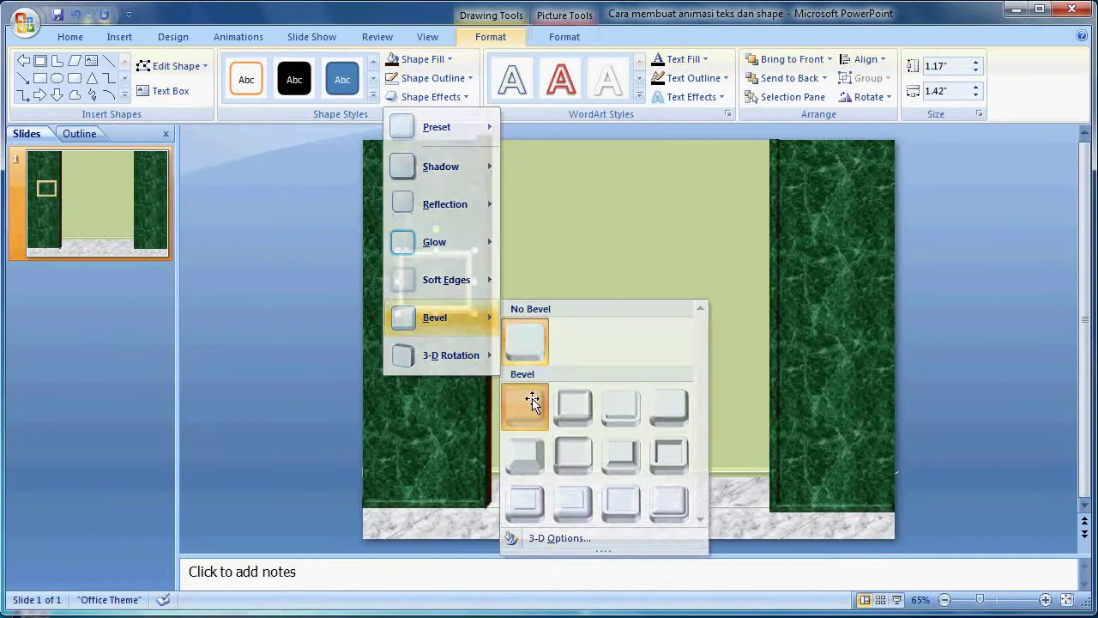
Duplicate the frame onto the right pillar and nudge the left frame into position.
{"action": "right_click", "coordinate": [453, 255]}
{"action": "left_click", "coordinate": [494, 283]}
{"action": "right_click", "coordinate": [813, 244]}
{"action": "left_click", "coordinate": [875, 291]}
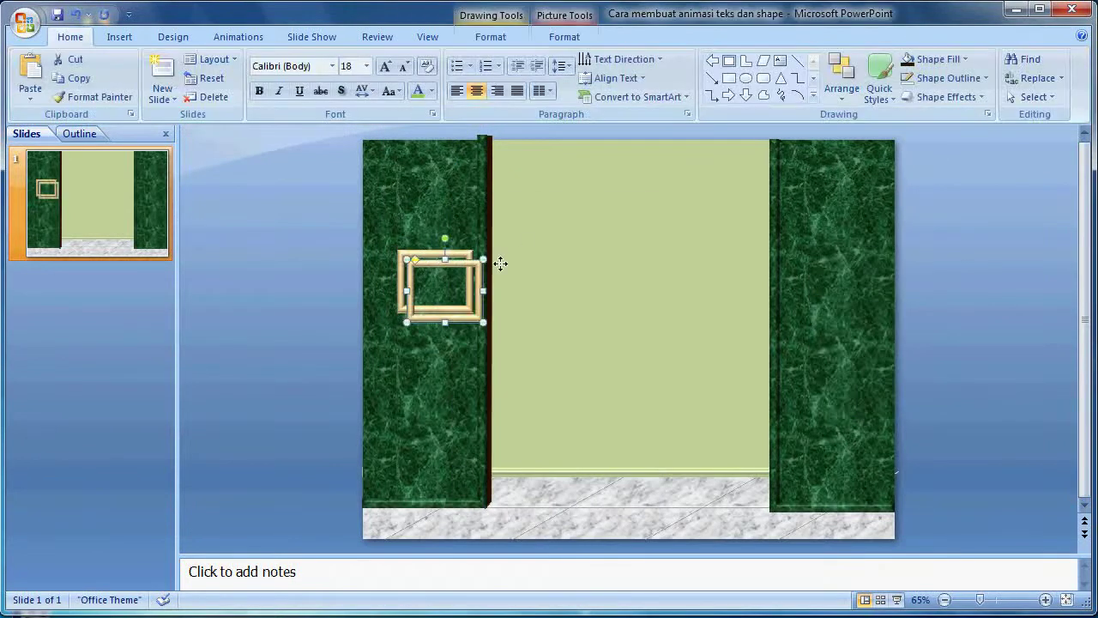
{"action": "left_click_drag", "start_coordinate": [500, 263], "coordinate": [893, 229]}
{"action": "left_click", "coordinate": [455, 257]}
{"action": "left_click", "coordinate": [456, 253]}
{"action": "key", "text": "Up"}
{"action": "key", "text": "Up"}
{"action": "key", "text": "Left"}
{"action": "key", "text": "Left"}
{"action": "key", "text": "Up"}
{"action": "key", "text": "Up"}
{"action": "key", "text": "Left"}
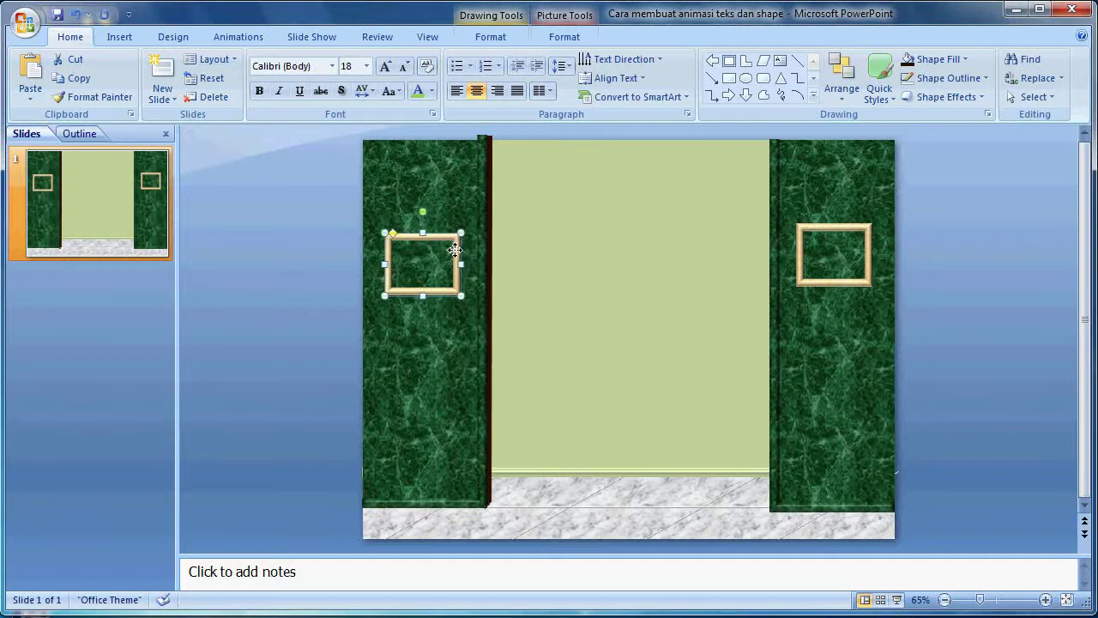
{"action": "key", "text": "Up"}
{"action": "key", "text": "Right"}
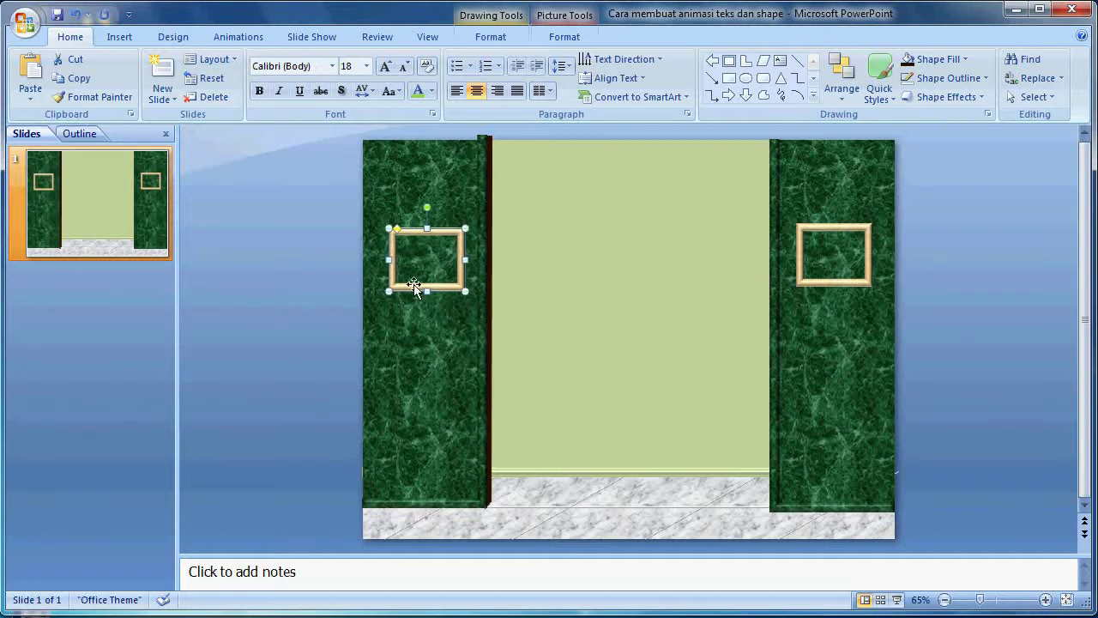
{"action": "left_click", "coordinate": [279, 212]}
Insert the Tulips photo onto the slide.
{"action": "left_click", "coordinate": [119, 37]}
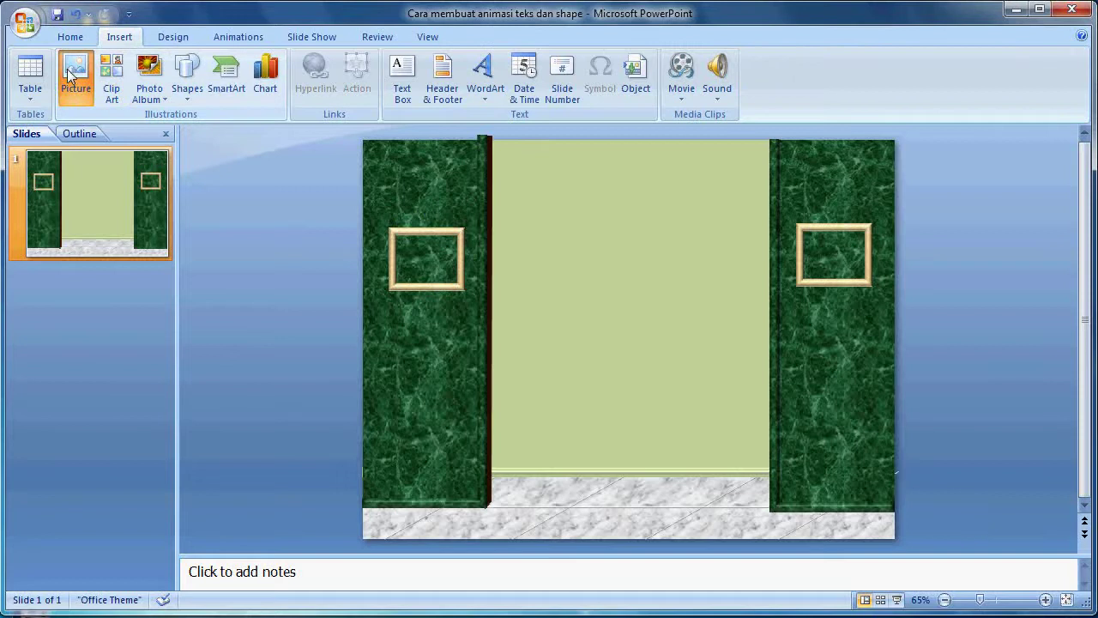
{"action": "left_click", "coordinate": [74, 79]}
{"action": "double_click", "coordinate": [510, 277]}
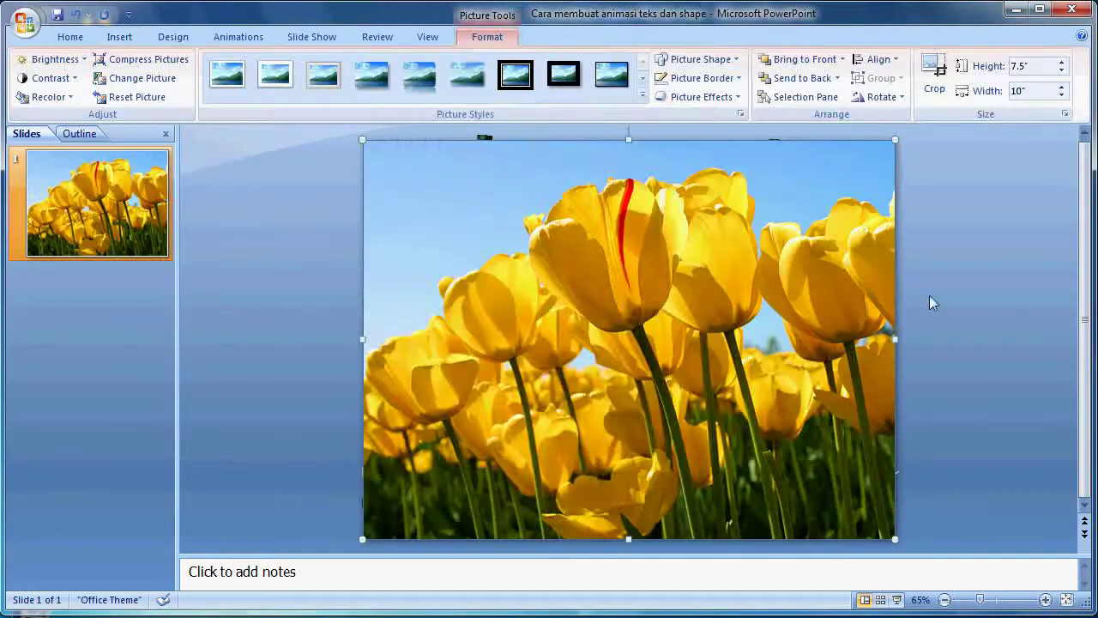
Unlock the aspect ratio and resize the tulip picture to 0.94" × 1.25".
{"action": "left_click", "coordinate": [1064, 114]}
{"action": "left_click", "coordinate": [448, 278]}
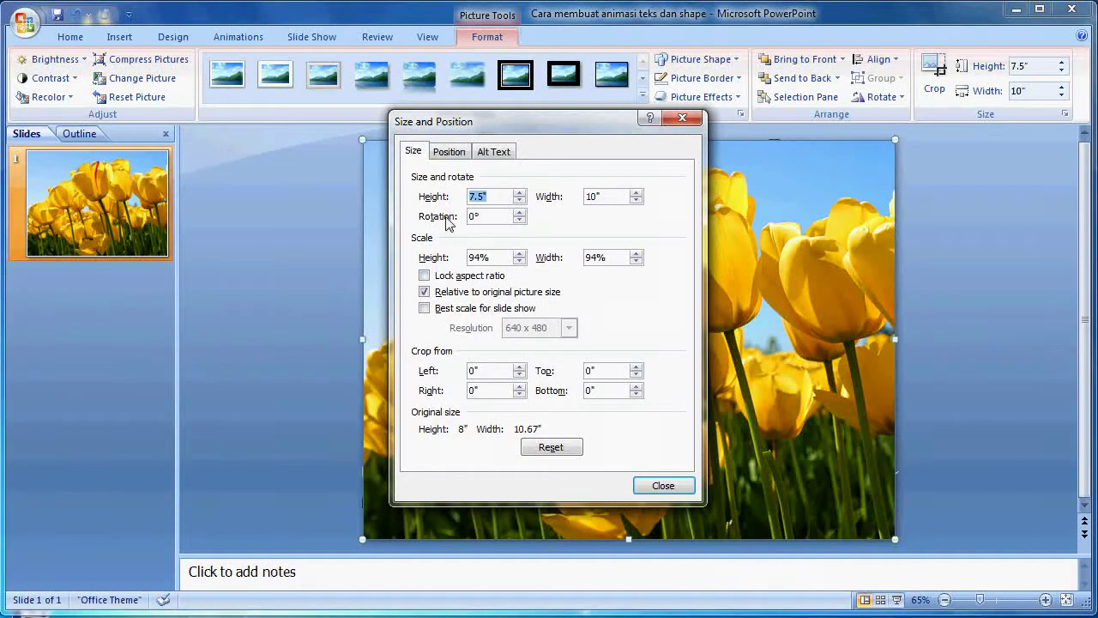
{"action": "type", "text": "0.94"}
{"action": "left_click", "coordinate": [616, 197]}
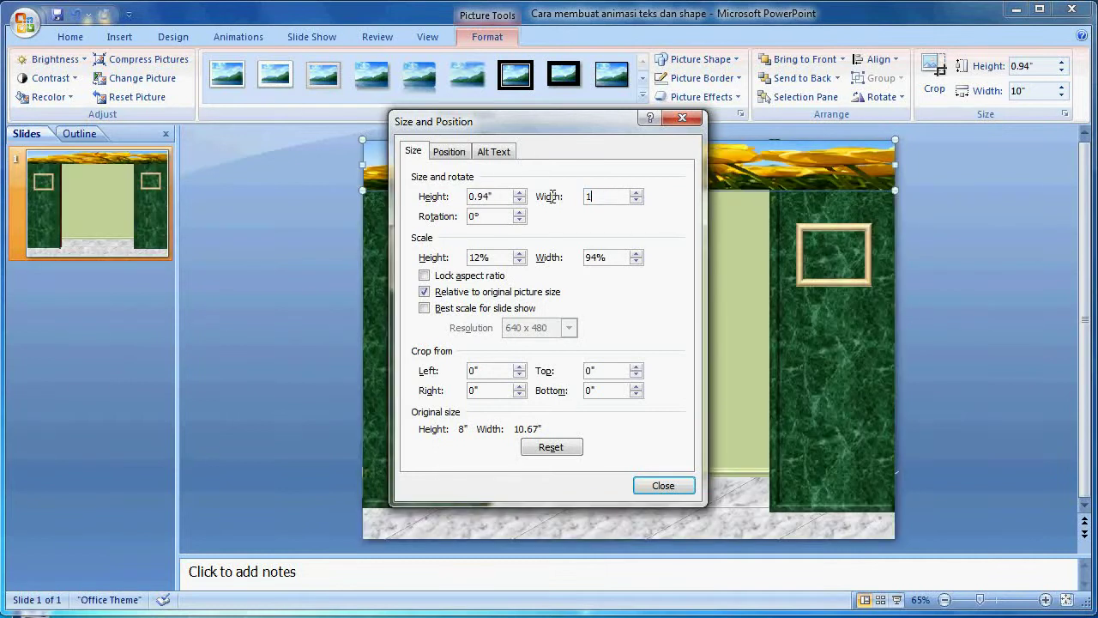
{"action": "type", "text": ".25"}
{"action": "key", "text": "Tab"}
{"action": "key", "text": "Return"}
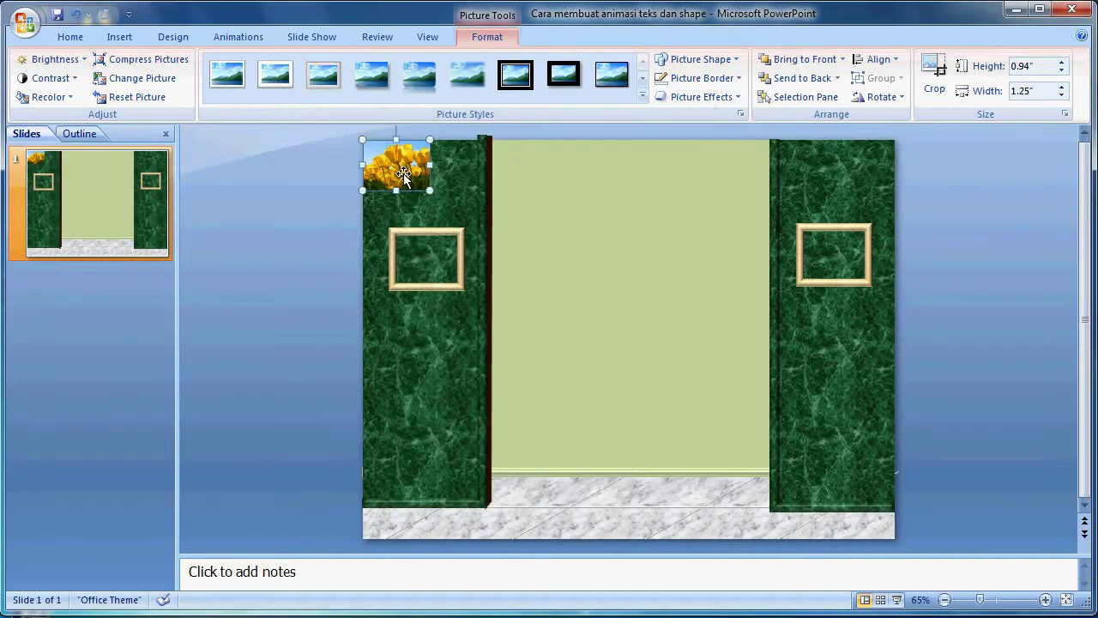
Place the tulips in the left frame, bring them to front, group with the frame, and nudge left.
{"action": "left_click_drag", "start_coordinate": [410, 174], "coordinate": [438, 259]}
{"action": "right_click", "coordinate": [408, 287]}
{"action": "left_click", "coordinate": [639, 400]}
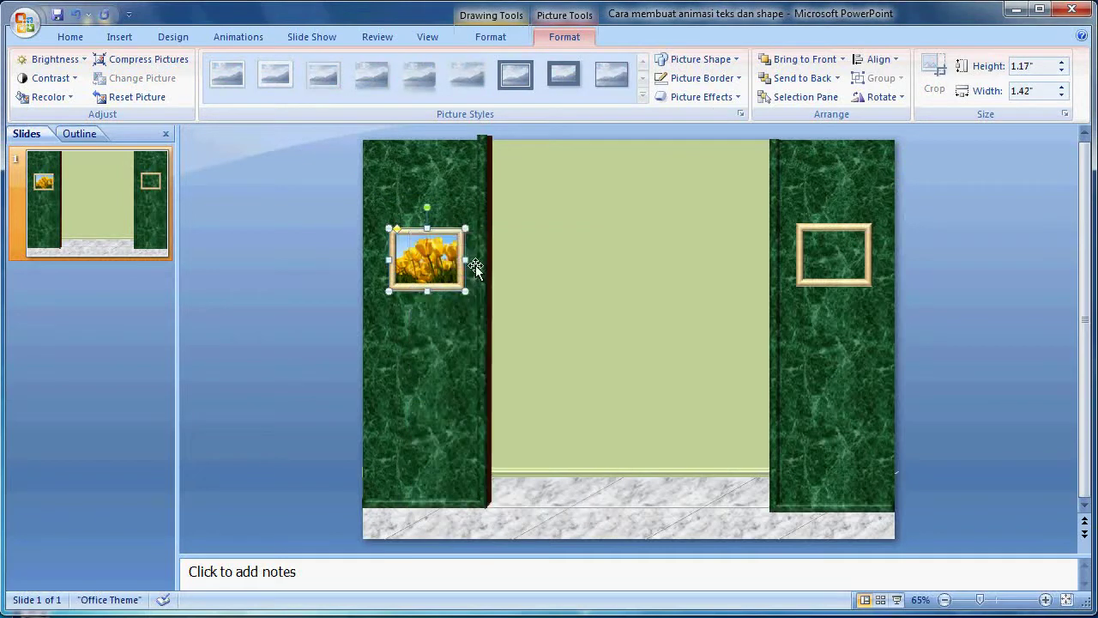
{"action": "left_click_drag", "start_coordinate": [283, 189], "coordinate": [472, 311]}
{"action": "right_click", "coordinate": [455, 287]}
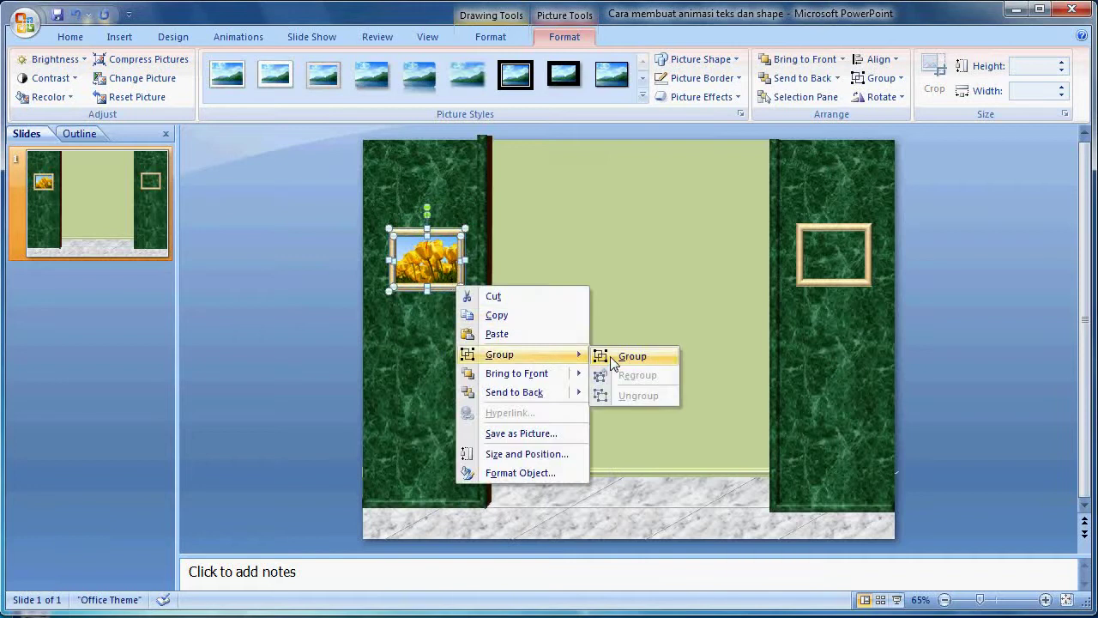
{"action": "left_click", "coordinate": [618, 355]}
{"action": "key", "text": "Left"}
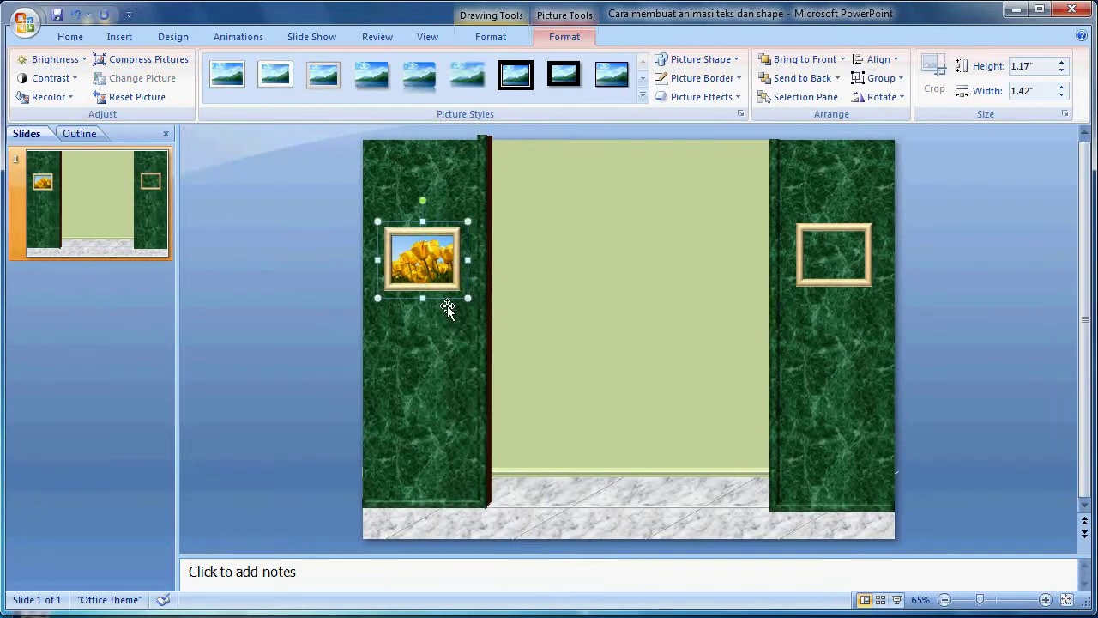
{"action": "key", "text": "Left"}
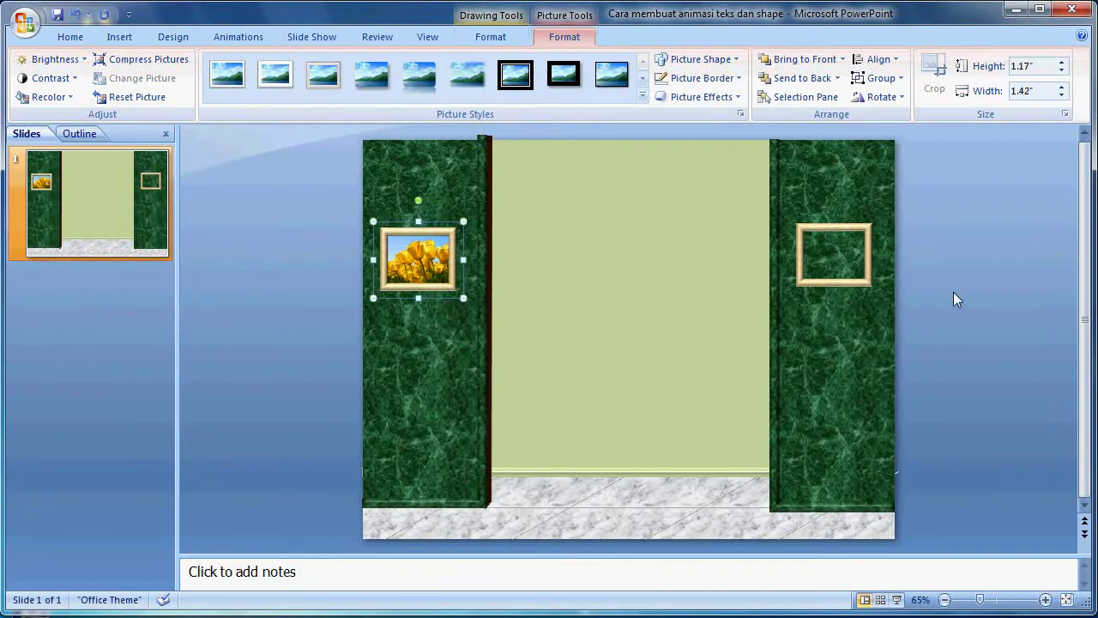
{"action": "left_click", "coordinate": [949, 292]}
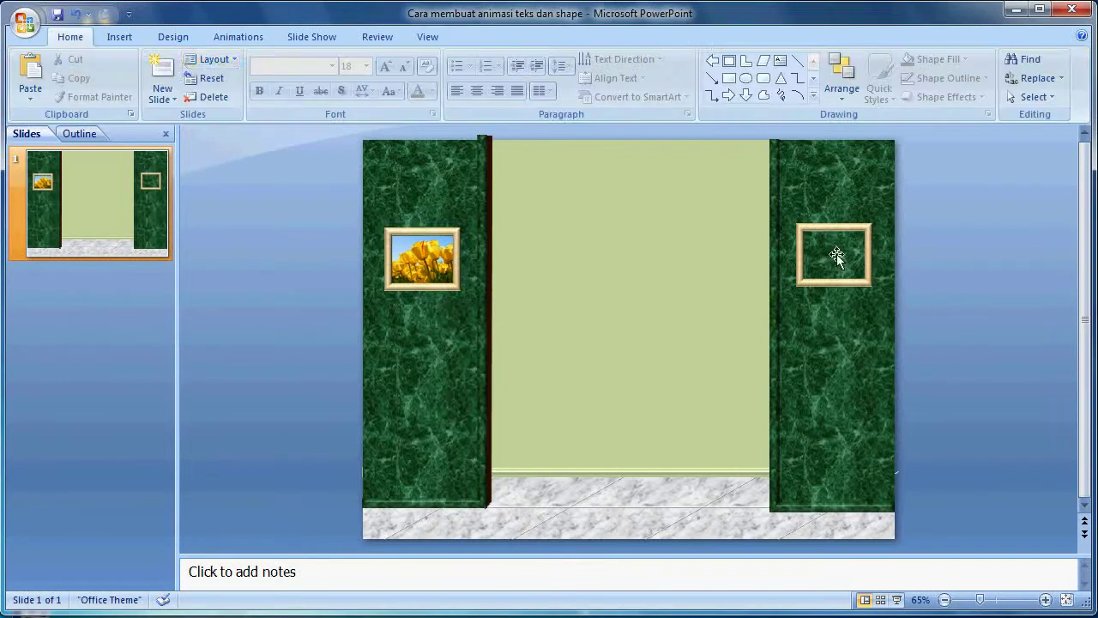
Add the white roses clip from the Clip Organizer's Plants category to the slide.
{"action": "left_click", "coordinate": [124, 39]}
{"action": "left_click", "coordinate": [111, 76]}
{"action": "left_click", "coordinate": [953, 533]}
{"action": "left_click", "coordinate": [248, 354]}
{"action": "left_click_drag", "start_coordinate": [385, 426], "coordinate": [384, 554]}
{"action": "left_click", "coordinate": [306, 400]}
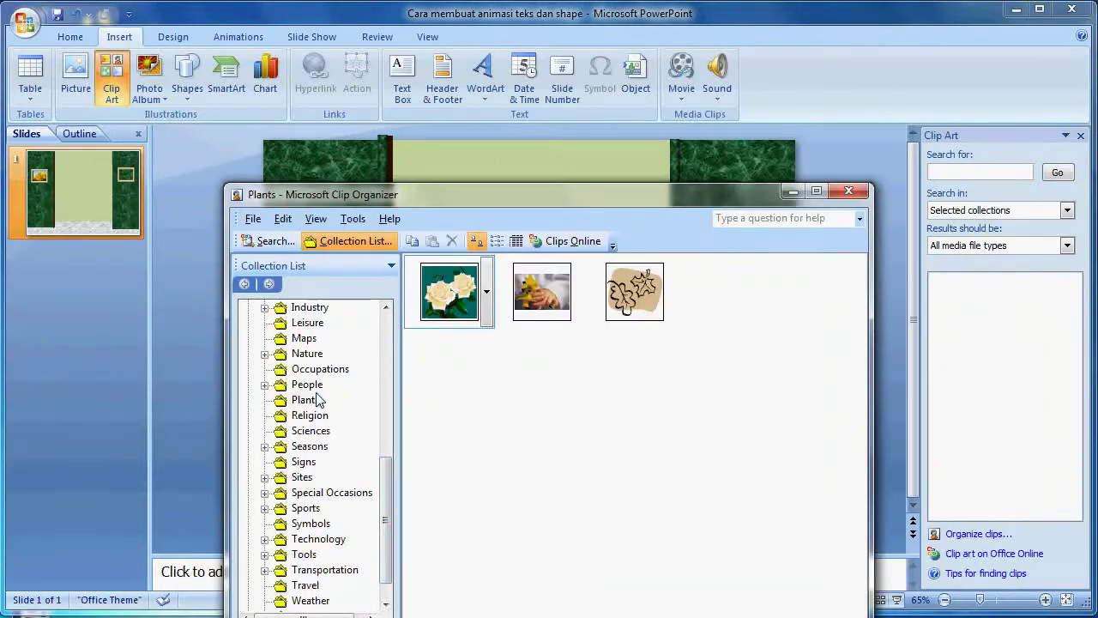
{"action": "left_click_drag", "start_coordinate": [439, 332], "coordinate": [380, 288]}
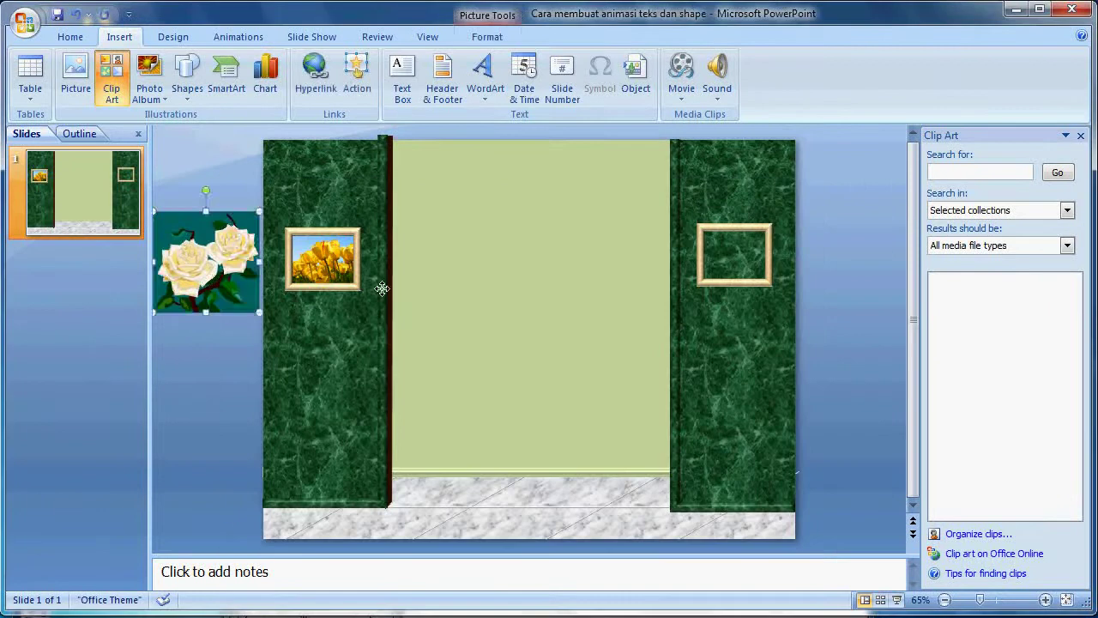
Unlock the aspect ratio and resize the roses picture to 0.94" × 1.25".
{"action": "left_click", "coordinate": [487, 36]}
{"action": "left_click", "coordinate": [1064, 113]}
{"action": "left_click", "coordinate": [501, 277]}
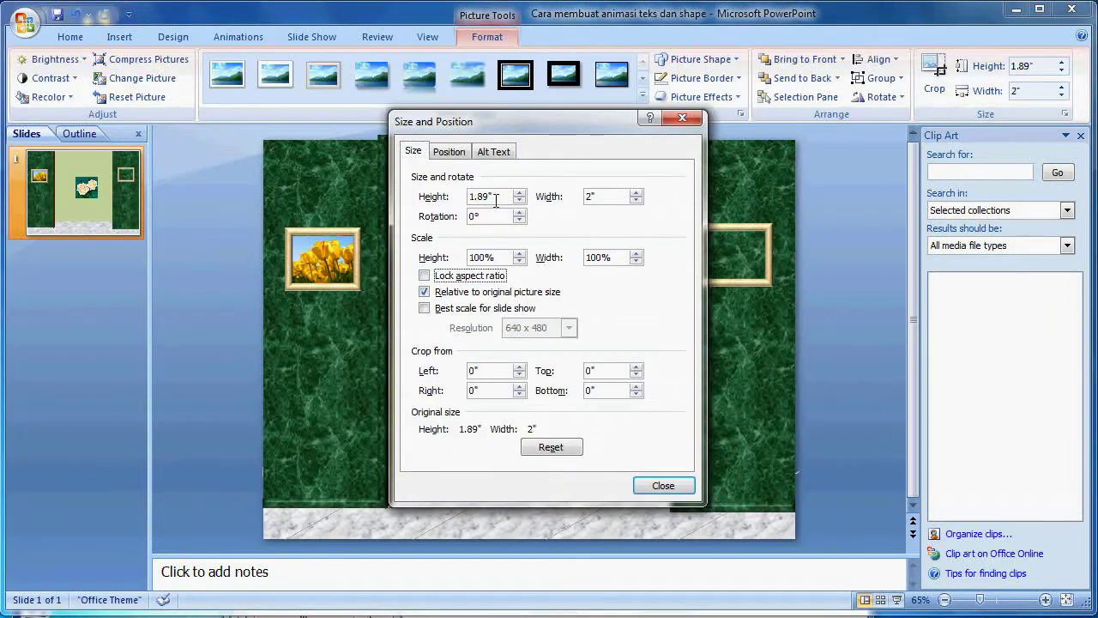
{"action": "left_click_drag", "start_coordinate": [496, 200], "coordinate": [405, 205]}
{"action": "type", "text": "0.94"}
{"action": "left_click", "coordinate": [614, 196]}
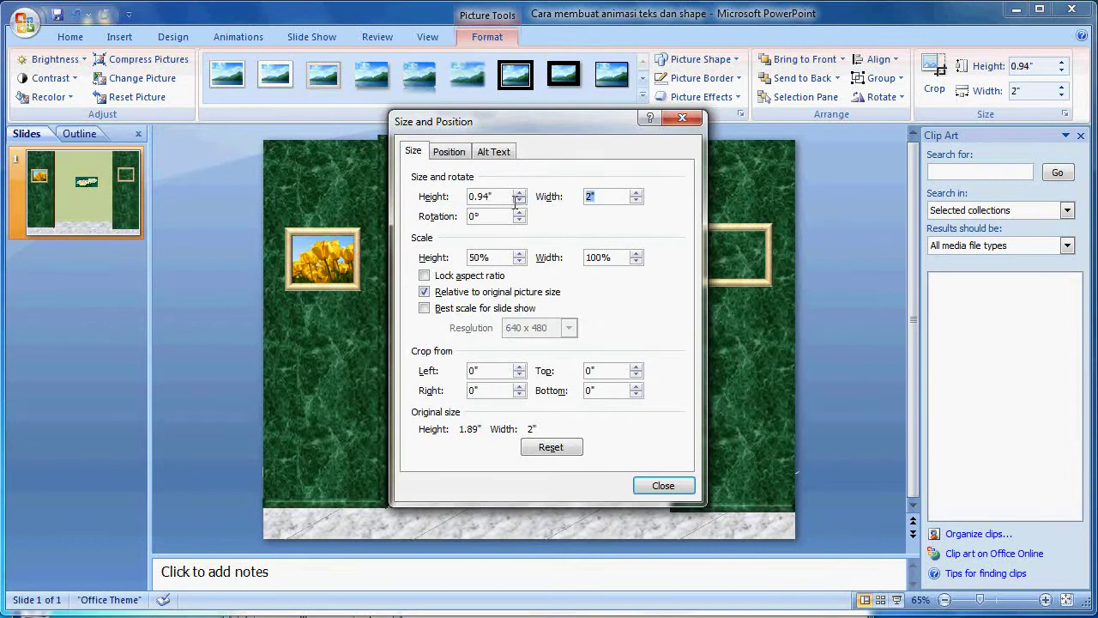
{"action": "type", "text": "1.25"}
{"action": "key", "text": "Return"}
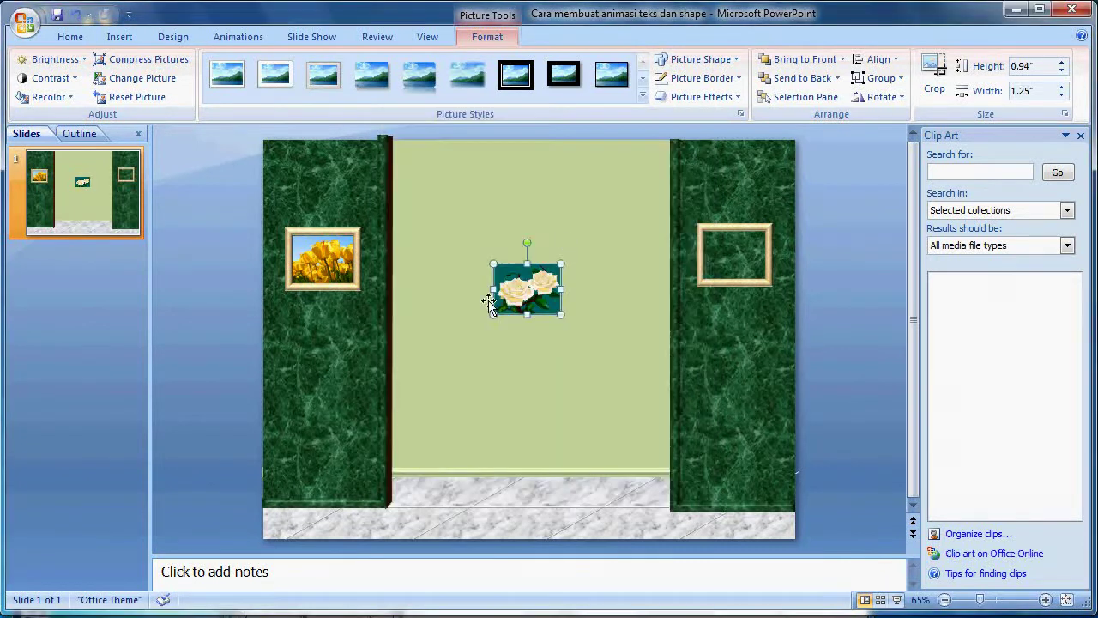
Place the roses in the right frame, bring them to front, group with the frame, and nudge into place.
{"action": "left_click_drag", "start_coordinate": [512, 294], "coordinate": [723, 247]}
{"action": "left_click", "coordinate": [716, 286]}
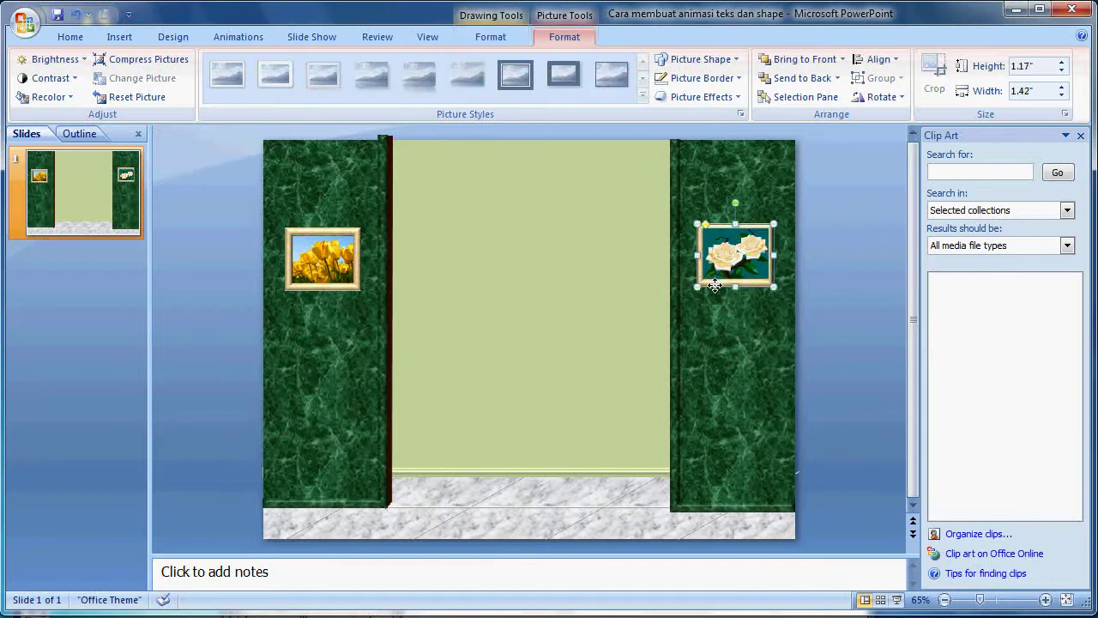
{"action": "right_click", "coordinate": [716, 286]}
{"action": "left_click", "coordinate": [930, 396]}
{"action": "left_click_drag", "start_coordinate": [875, 386], "coordinate": [692, 202]}
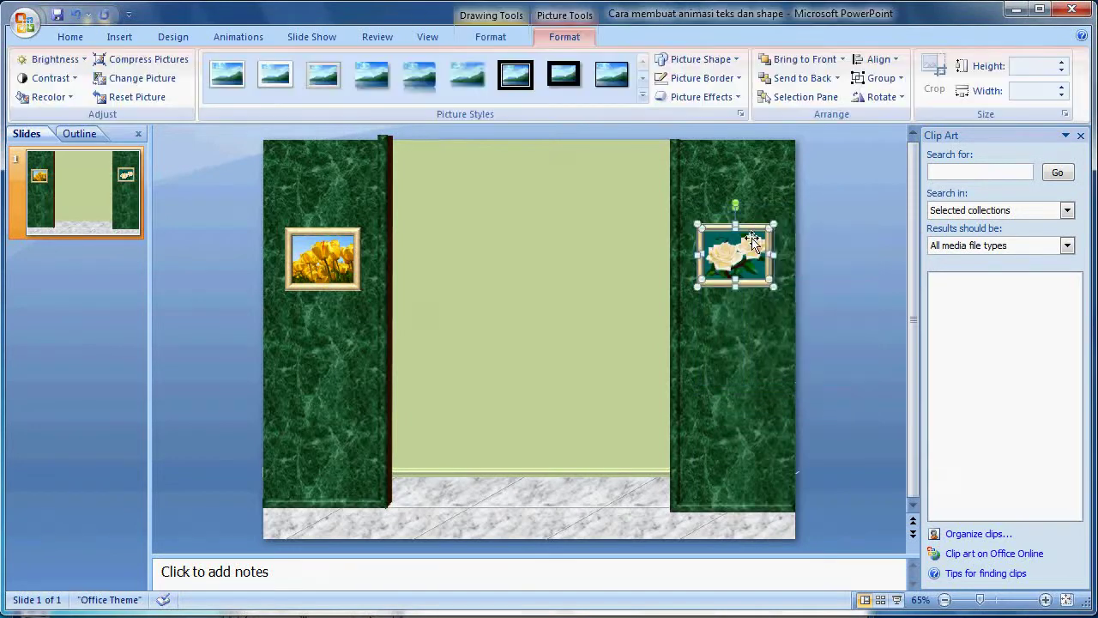
{"action": "right_click", "coordinate": [756, 230]}
{"action": "left_click", "coordinate": [944, 297]}
{"action": "key", "text": "Up"}
{"action": "key", "text": "Right"}
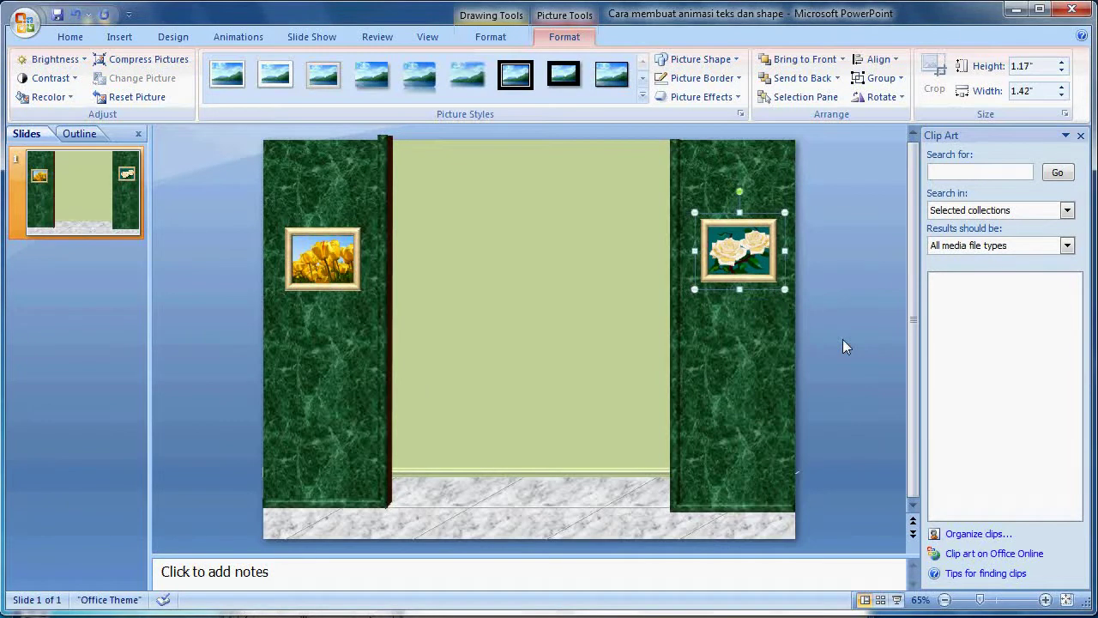
{"action": "left_click", "coordinate": [842, 340]}
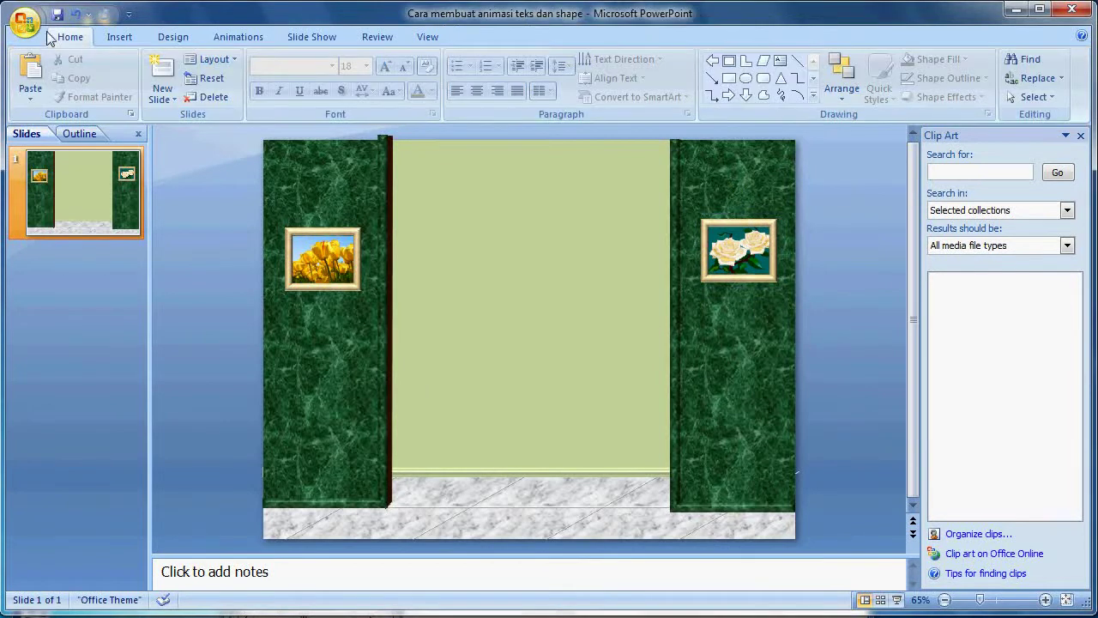
Draw a rectangle near the top centre of the wall and set its height to 0.5 inch.
{"action": "left_click", "coordinate": [117, 38]}
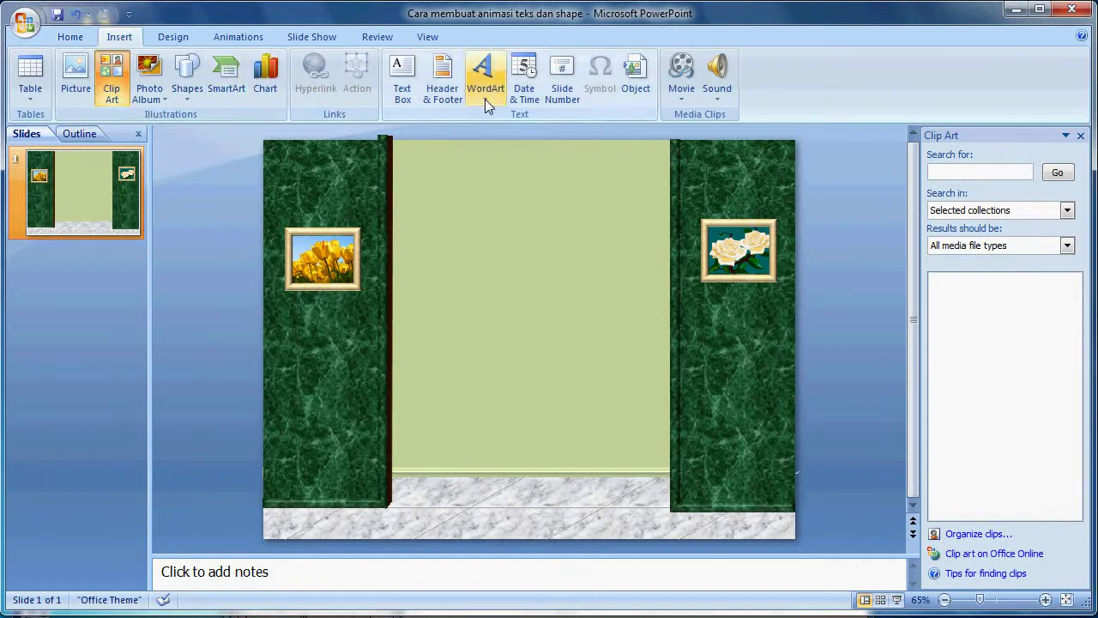
{"action": "left_click", "coordinate": [188, 86]}
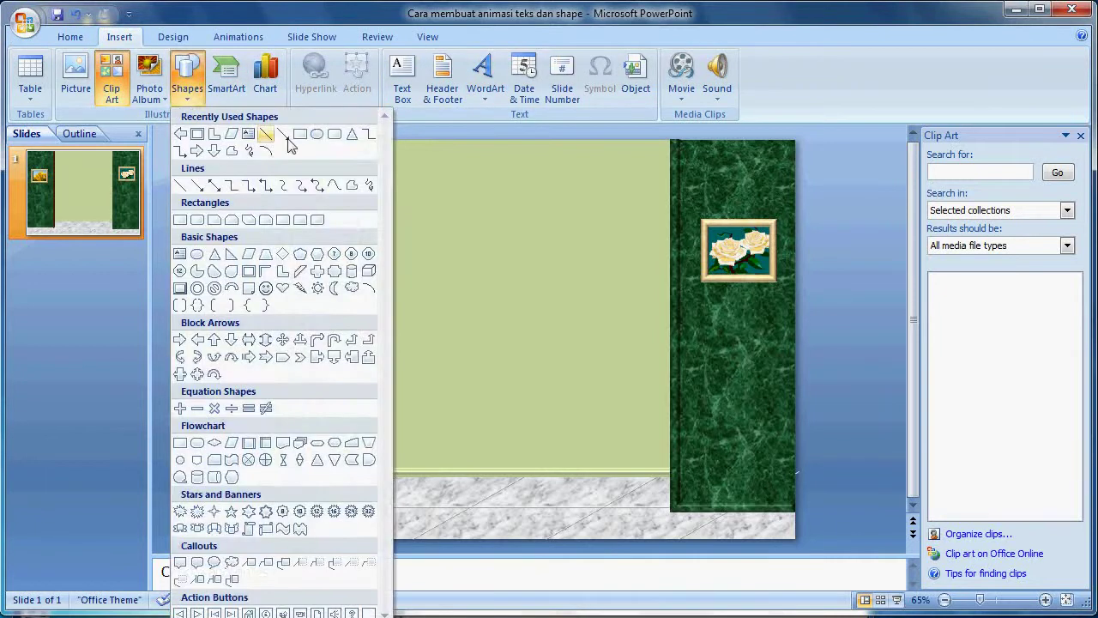
{"action": "left_click", "coordinate": [290, 143]}
{"action": "left_click_drag", "start_coordinate": [444, 154], "coordinate": [552, 189]}
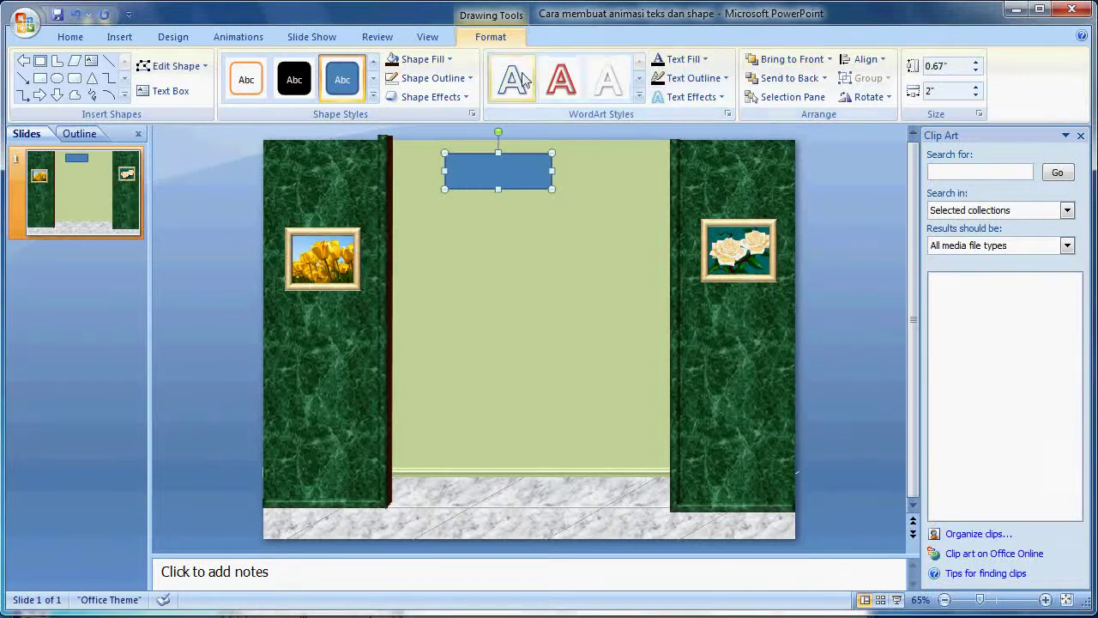
{"action": "left_click", "coordinate": [970, 65]}
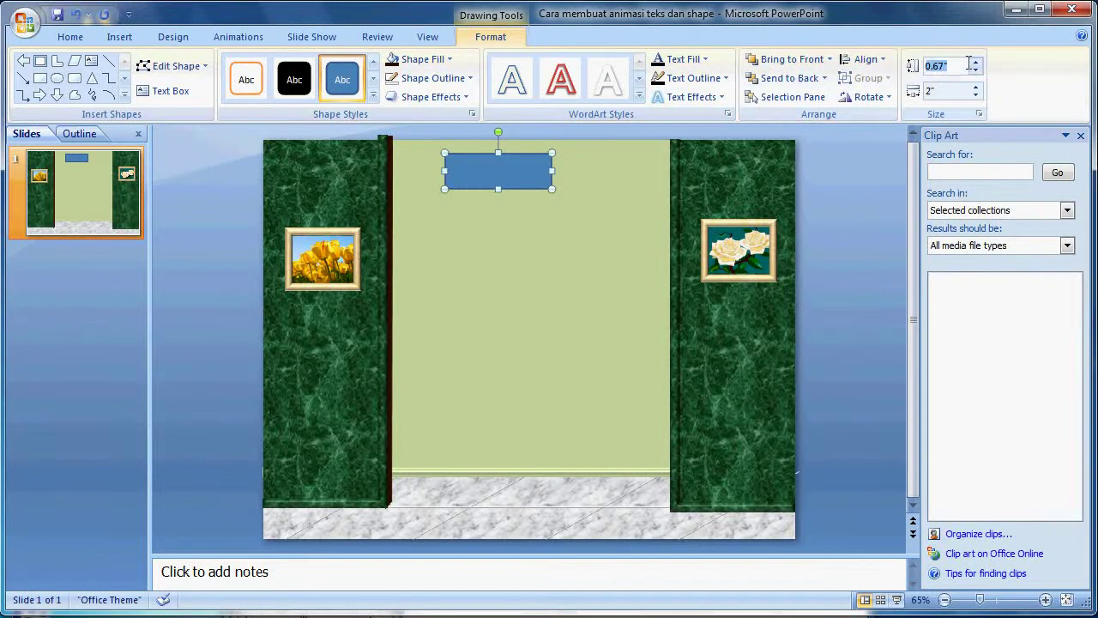
{"action": "type", "text": "0.5"}
{"action": "left_click", "coordinate": [928, 92]}
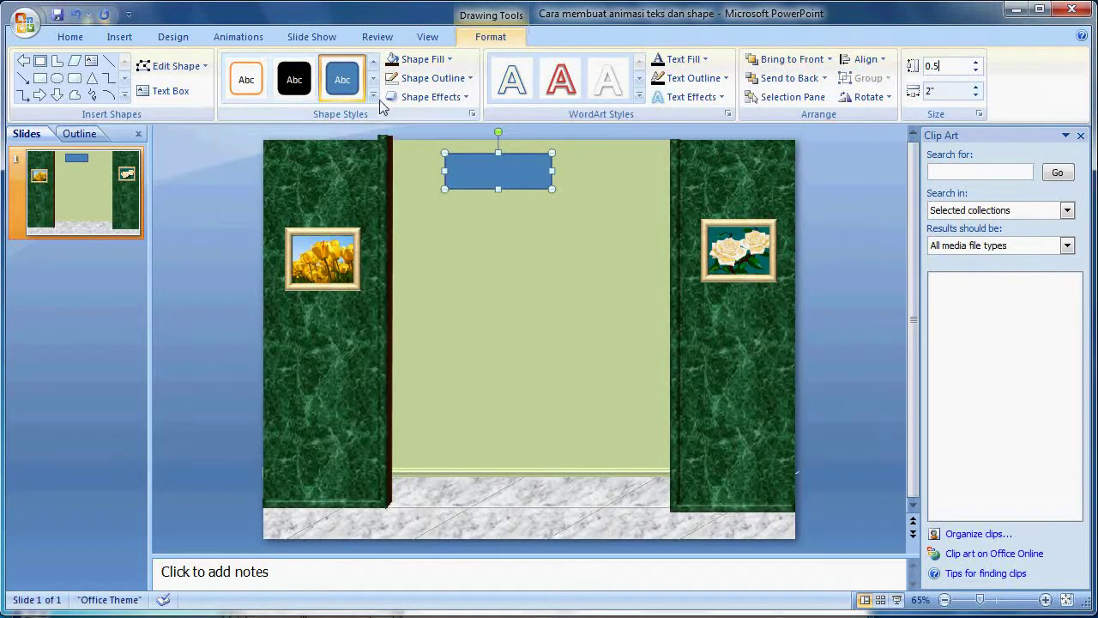
Give the sign board a red shape style and centre it at the top of the wall.
{"action": "left_click", "coordinate": [373, 96]}
{"action": "left_click", "coordinate": [342, 175]}
{"action": "left_click_drag", "start_coordinate": [523, 163], "coordinate": [565, 164]}
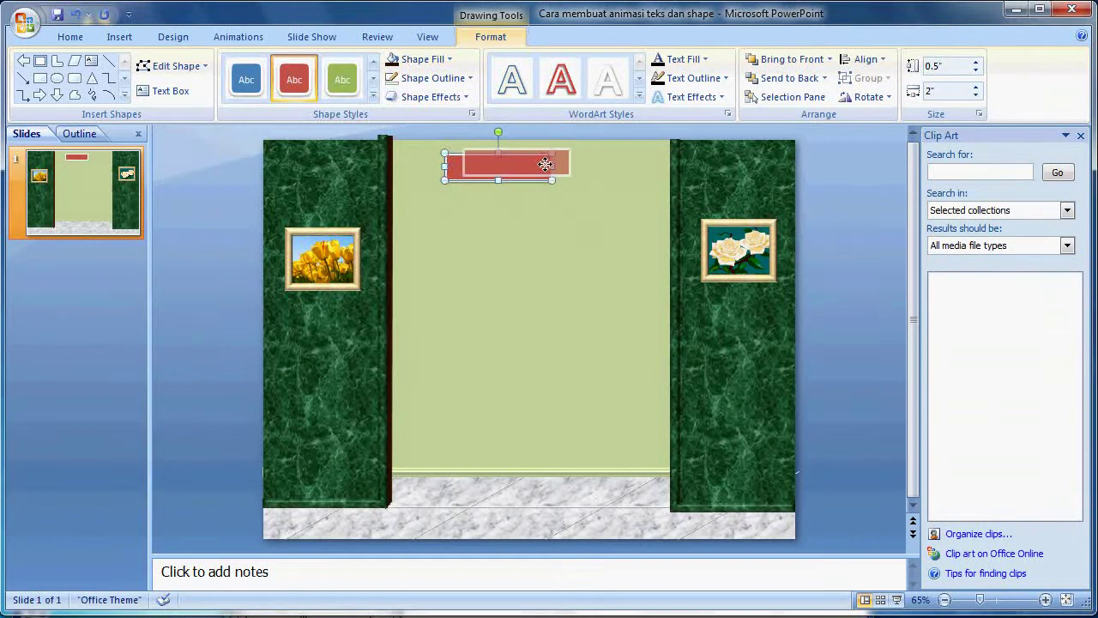
{"action": "left_click", "coordinate": [843, 218]}
{"action": "left_click", "coordinate": [119, 37]}
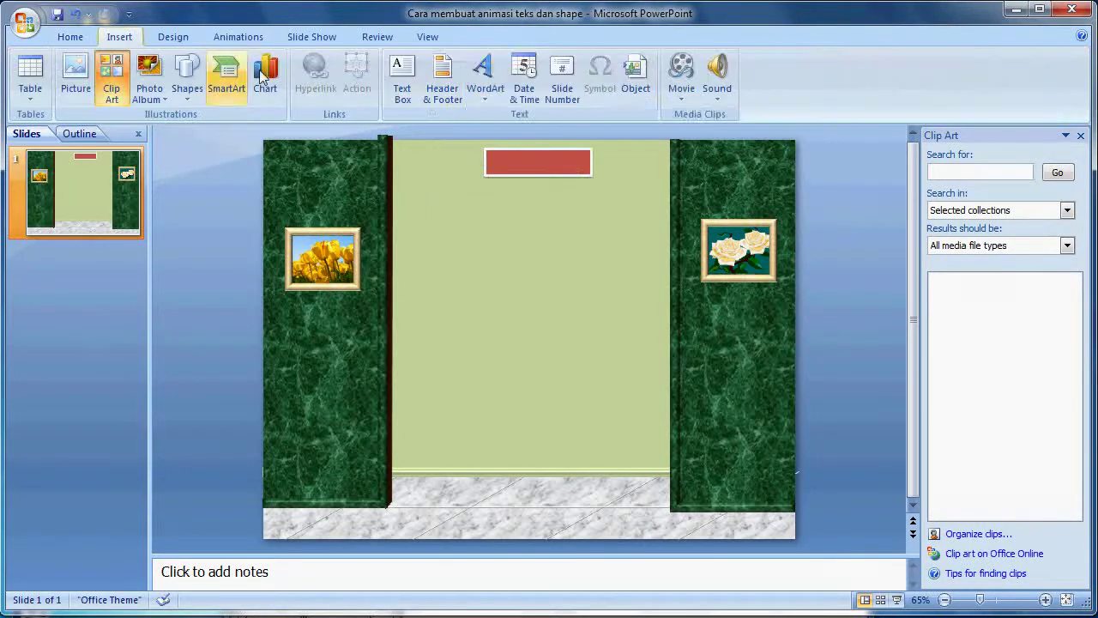
{"action": "left_click", "coordinate": [485, 77]}
Insert a WordArt text reading 'Office'.
{"action": "left_click", "coordinate": [489, 277]}
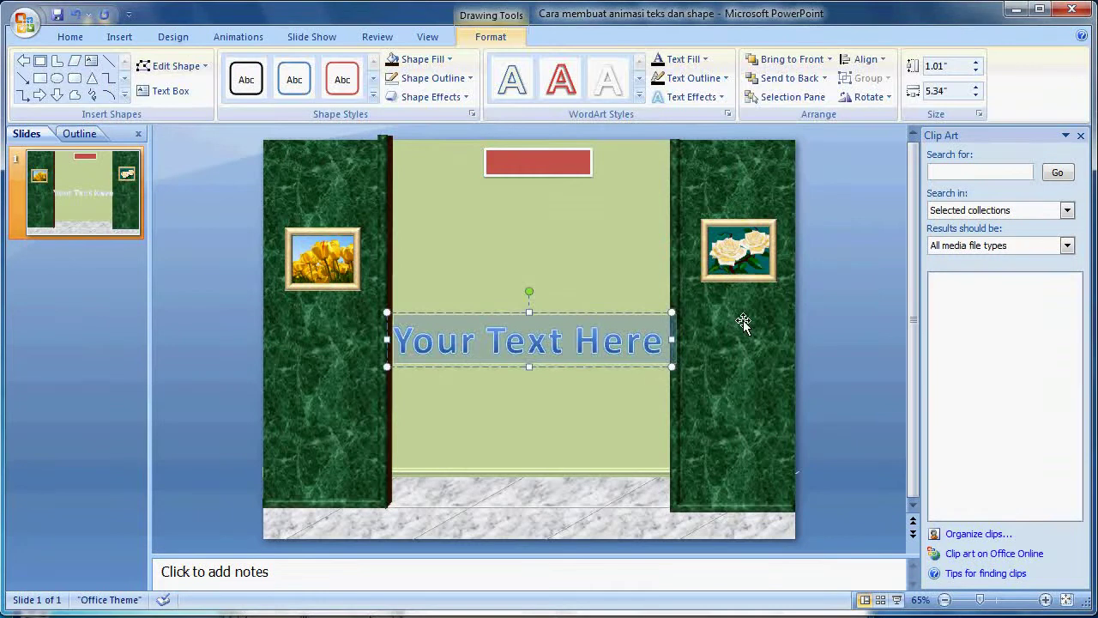
{"action": "type", "text": "Office"}
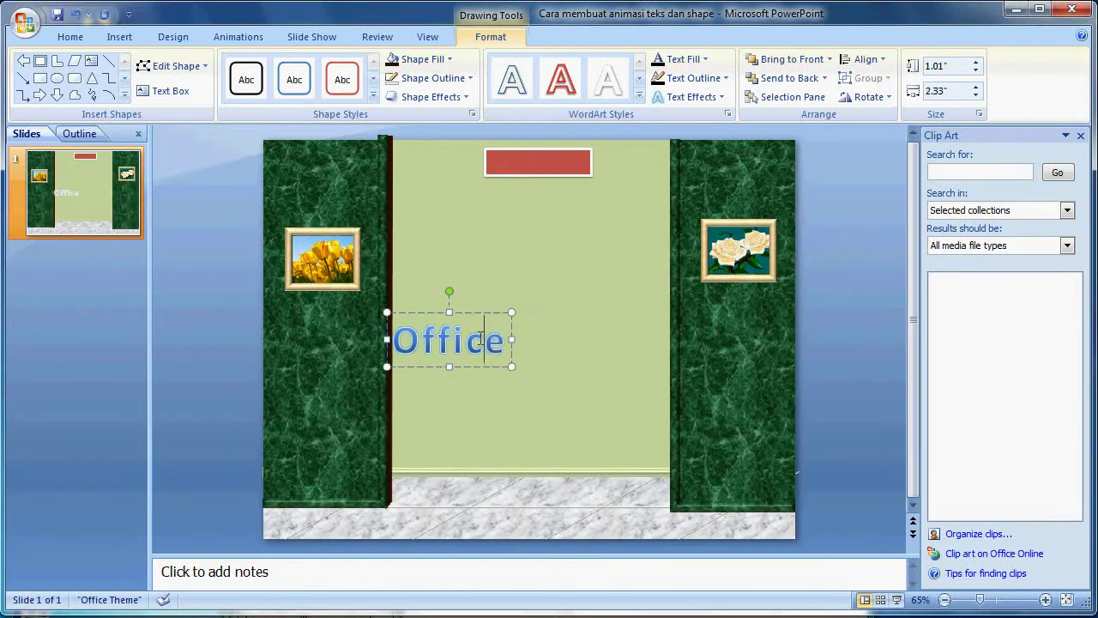
{"action": "double_click", "coordinate": [480, 337]}
Set 'Office' to 24 pt and move it onto the red sign board.
{"action": "left_click", "coordinate": [70, 36]}
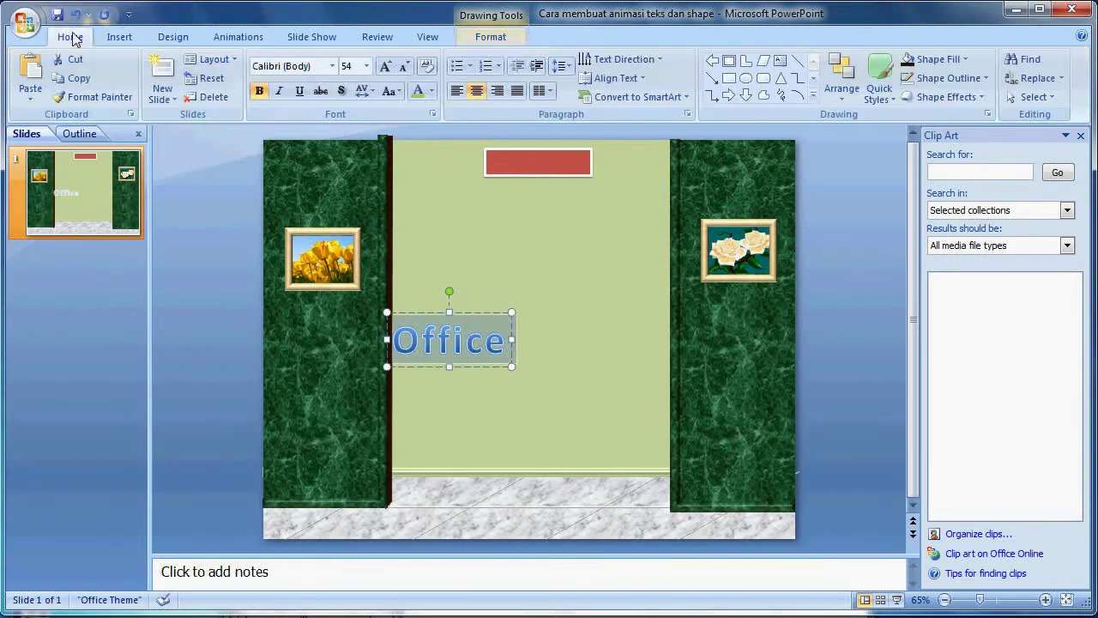
{"action": "left_click", "coordinate": [366, 67]}
{"action": "left_click", "coordinate": [349, 230]}
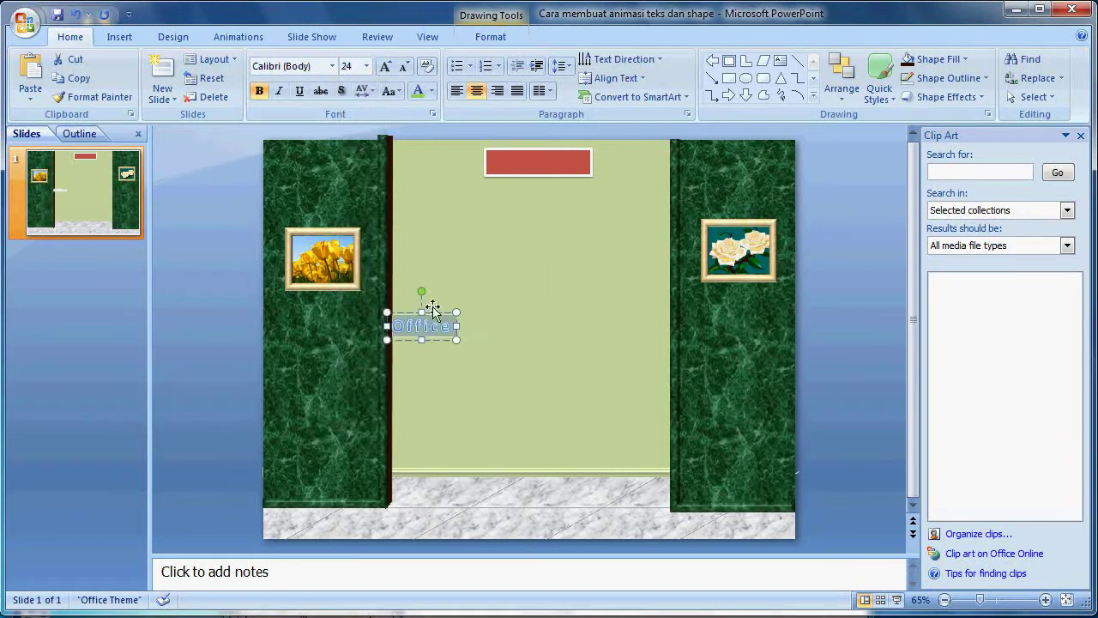
{"action": "left_click_drag", "start_coordinate": [431, 302], "coordinate": [551, 141]}
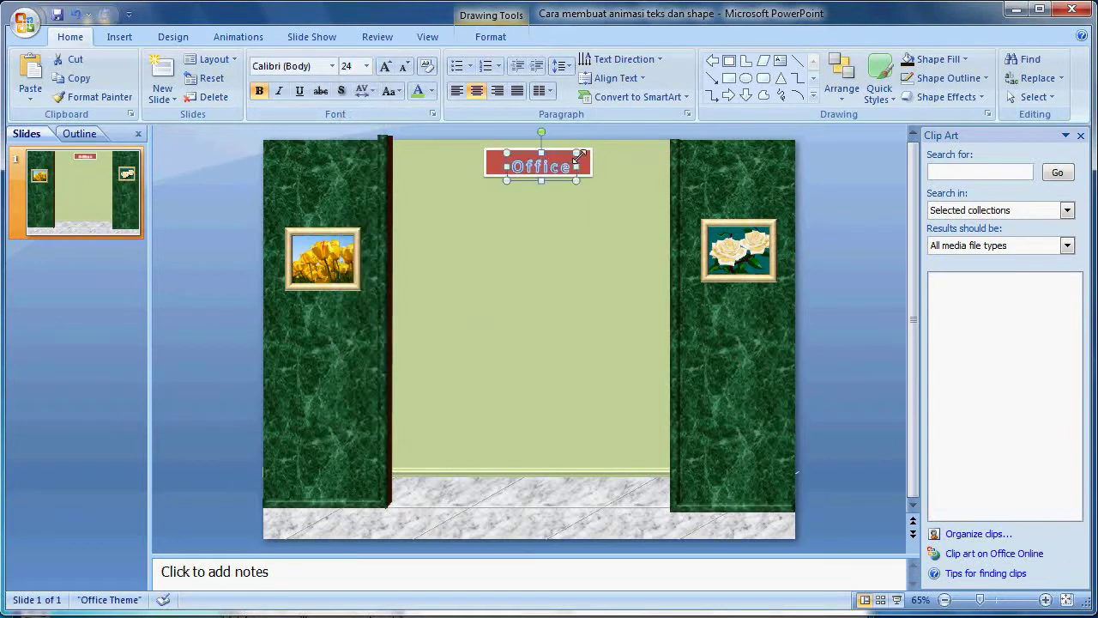
{"action": "left_click", "coordinate": [847, 244]}
{"action": "left_click", "coordinate": [119, 37]}
{"action": "left_click", "coordinate": [187, 77]}
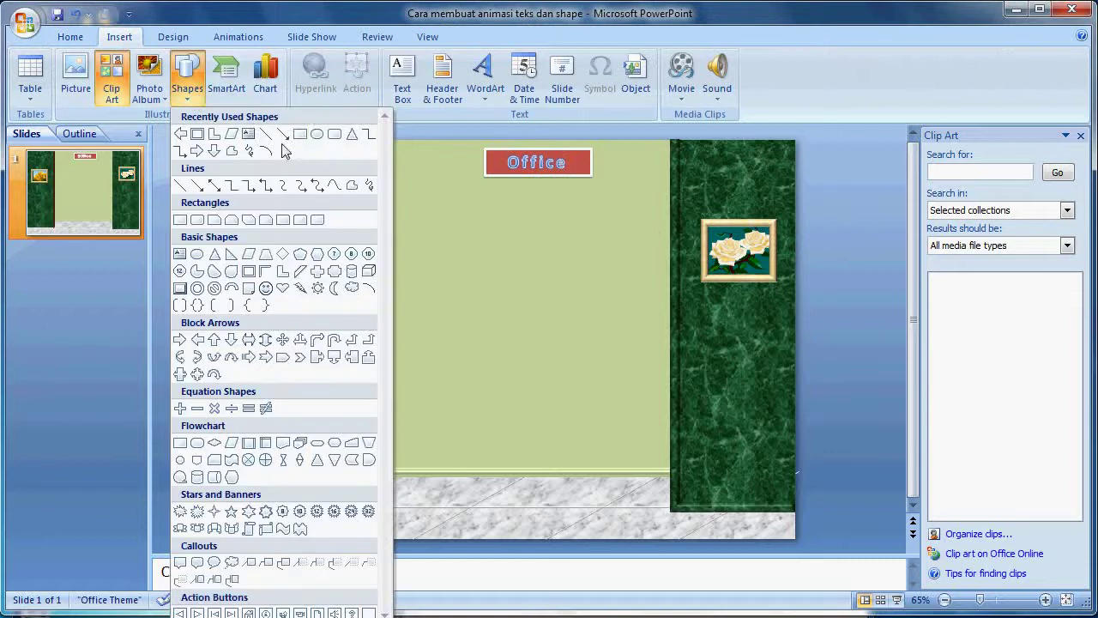
Draw a 1-inch square below the Office sign, fill it blue and give it a bevel.
{"action": "left_click", "coordinate": [299, 134]}
{"action": "left_click_drag", "start_coordinate": [480, 201], "coordinate": [526, 250]}
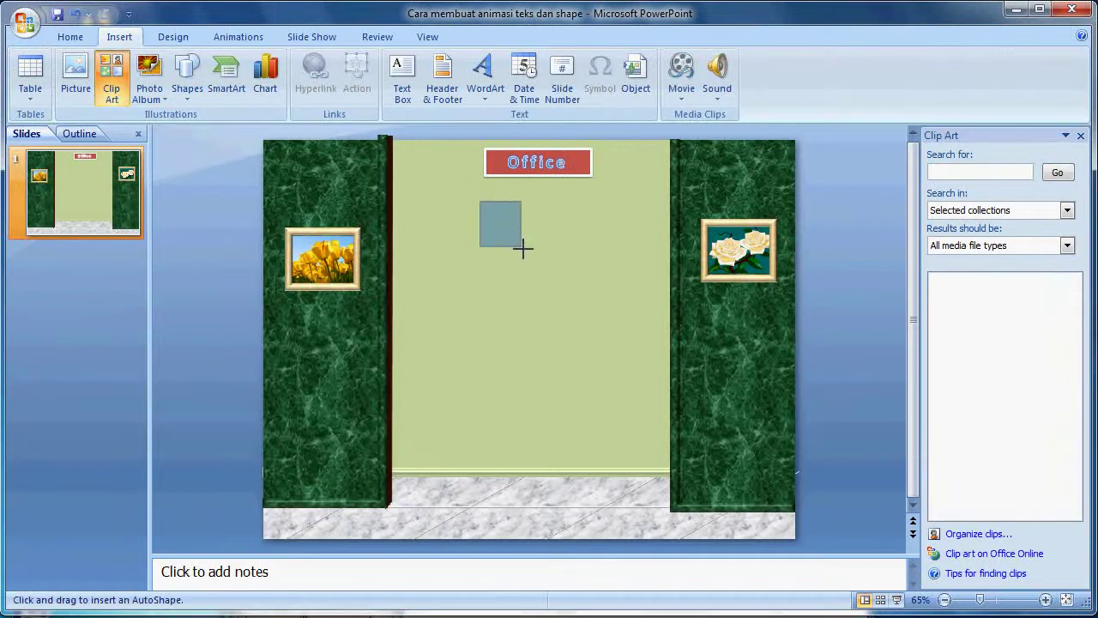
{"action": "left_click", "coordinate": [944, 67]}
{"action": "key", "text": "Tab"}
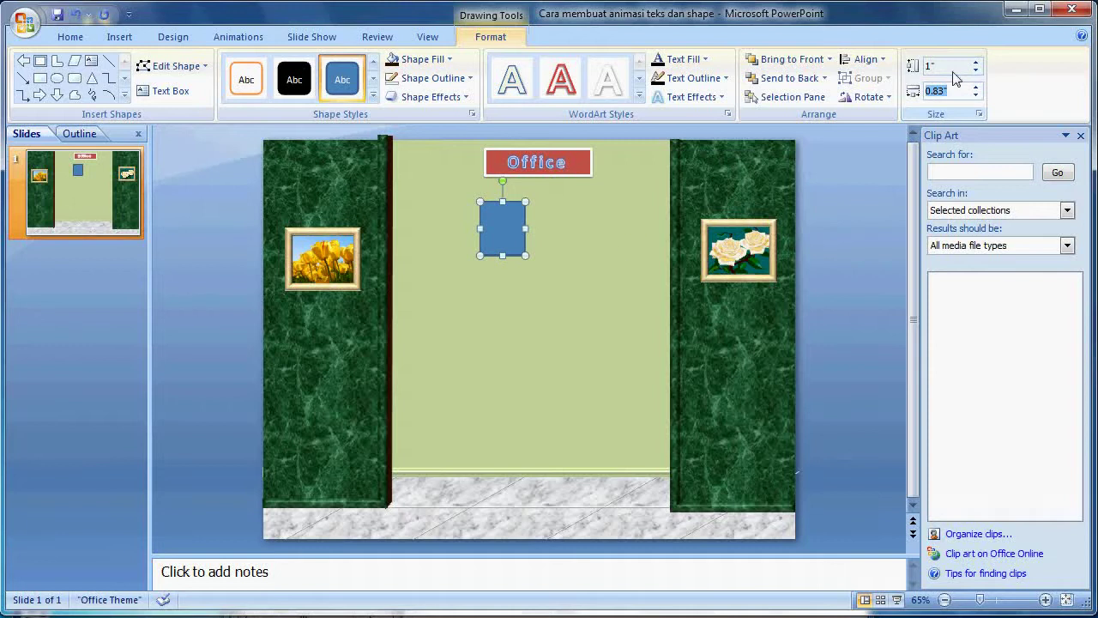
{"action": "left_click", "coordinate": [373, 96]}
{"action": "left_click", "coordinate": [343, 168]}
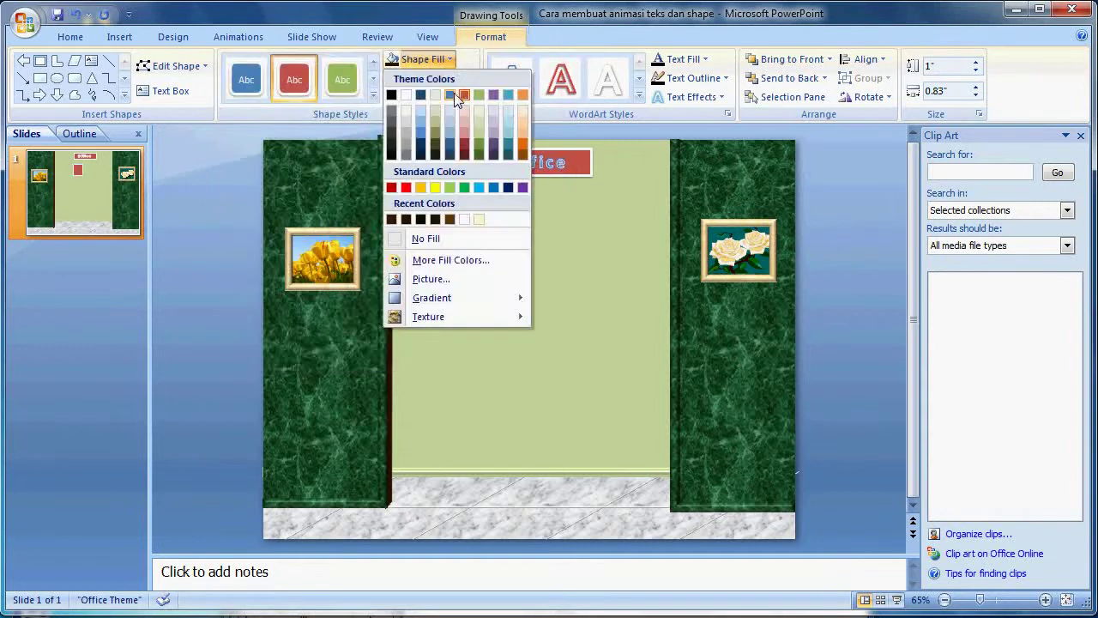
{"action": "left_click", "coordinate": [451, 95]}
{"action": "left_click", "coordinate": [429, 96]}
{"action": "mouse_move", "coordinate": [441, 317]}
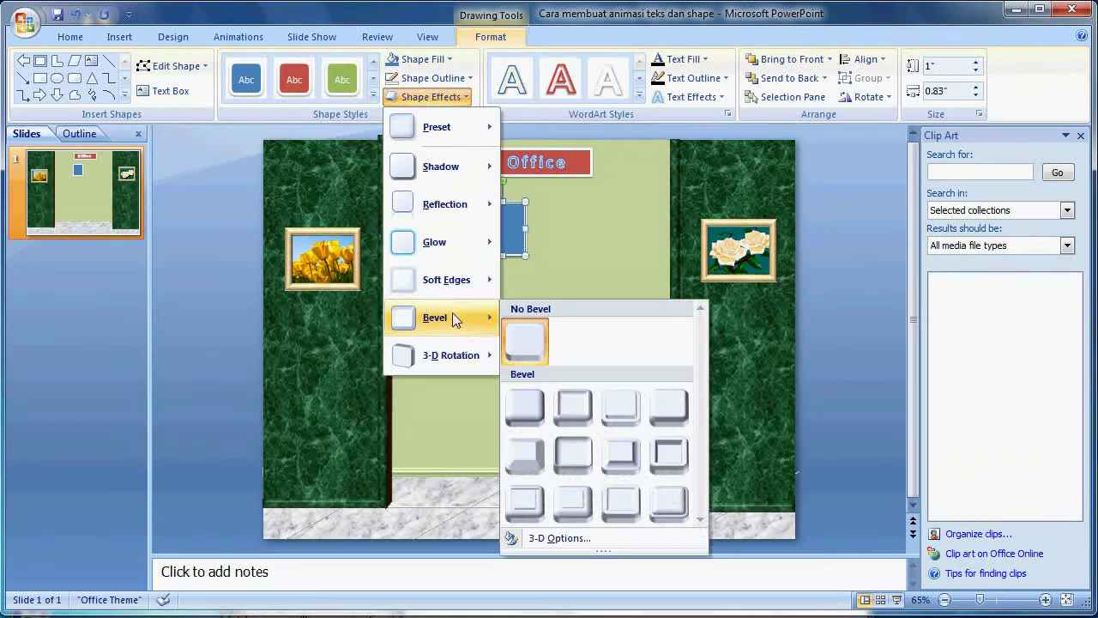
{"action": "left_click", "coordinate": [667, 404]}
Duplicate the blue square and align both squares side by side under the sign.
{"action": "right_click", "coordinate": [518, 227]}
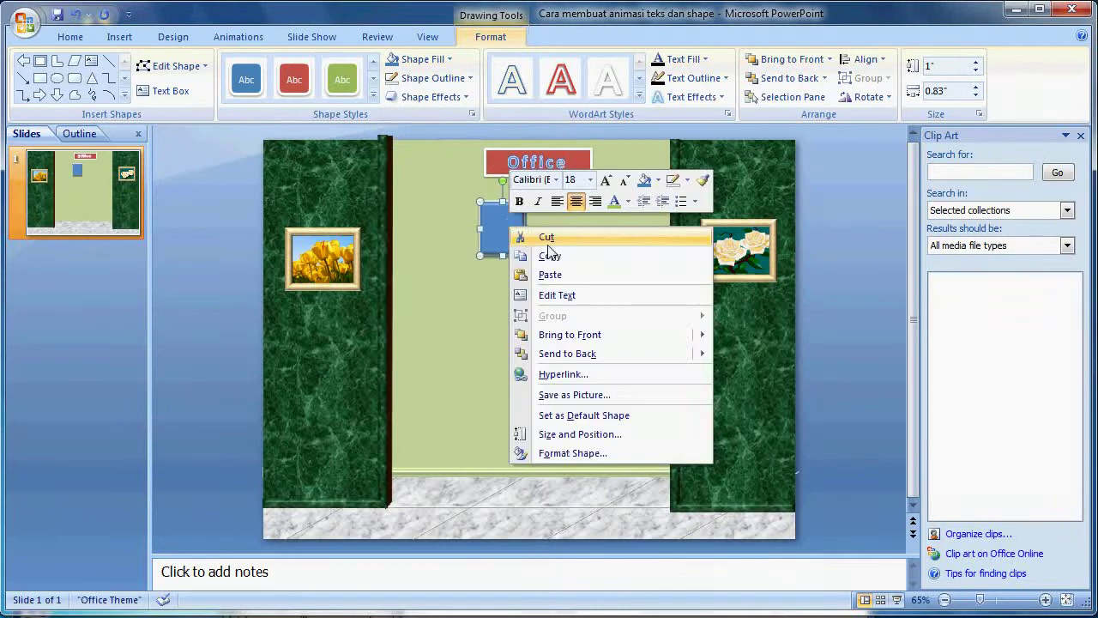
{"action": "left_click", "coordinate": [658, 255]}
{"action": "right_click", "coordinate": [844, 229]}
{"action": "left_click", "coordinate": [884, 276]}
{"action": "left_click_drag", "start_coordinate": [512, 223], "coordinate": [574, 224]}
{"action": "left_click", "coordinate": [509, 224]}
{"action": "left_click_drag", "start_coordinate": [511, 224], "coordinate": [520, 225]}
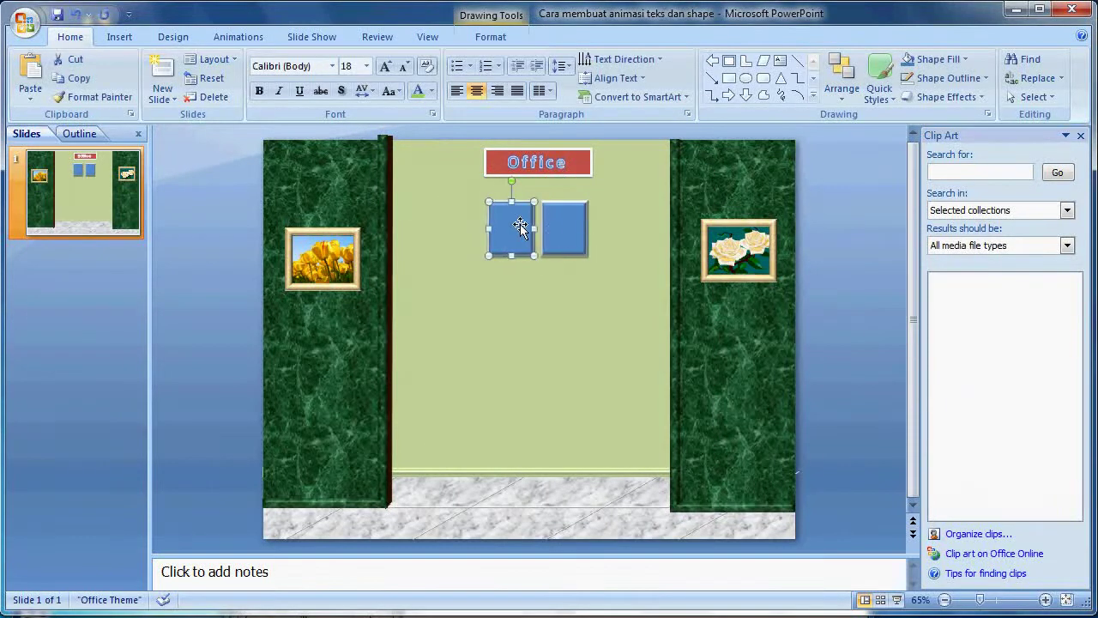
{"action": "left_click", "coordinate": [567, 236], "text": "shift"}
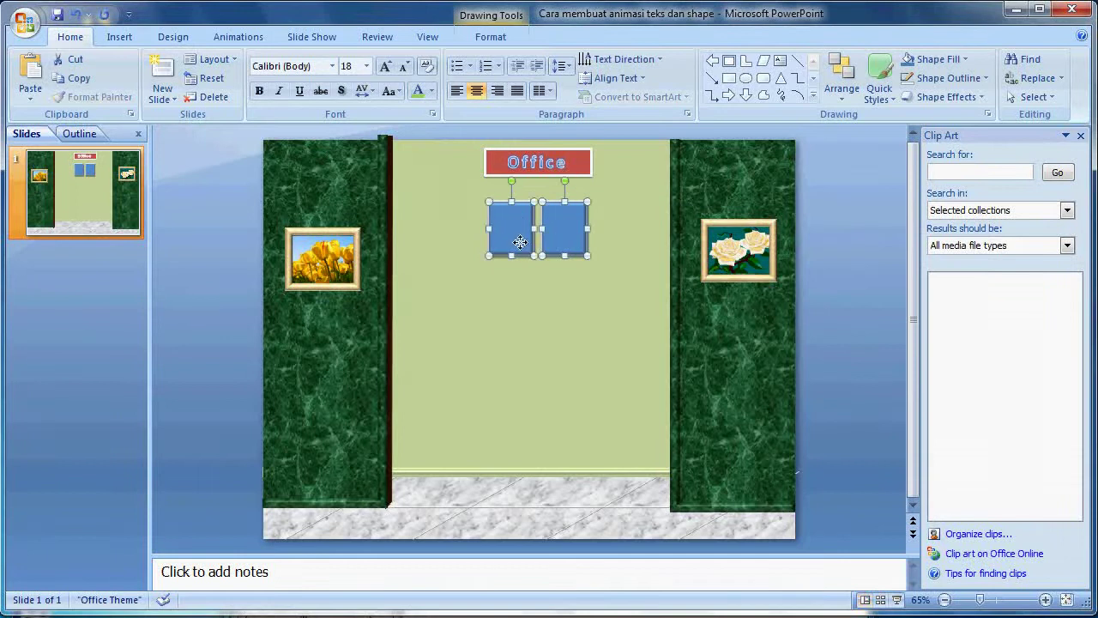
{"action": "key", "text": "Up"}
{"action": "key", "text": "Up"}
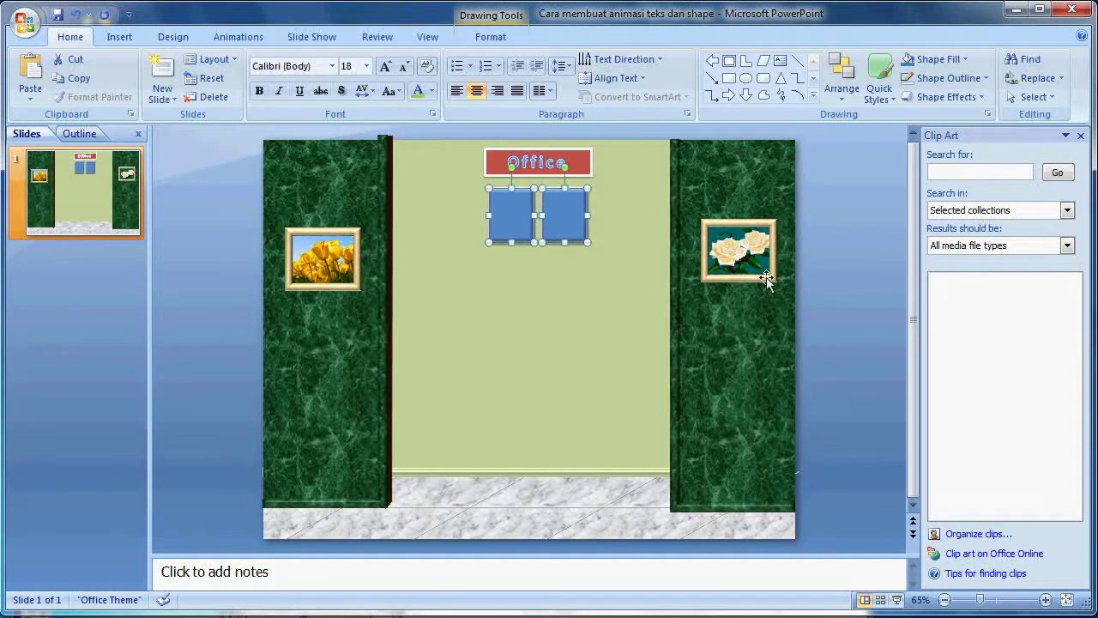
{"action": "left_click", "coordinate": [766, 277]}
{"action": "left_click", "coordinate": [119, 36]}
{"action": "left_click", "coordinate": [402, 95]}
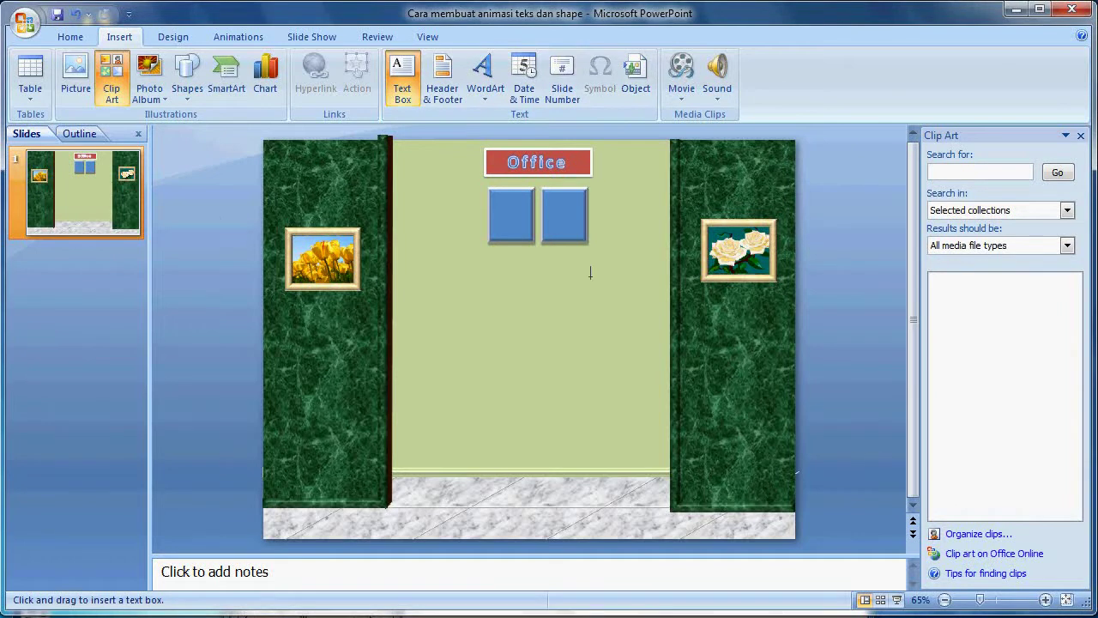
Type 'ABC BANK' in a new text box and drag it onto the left blue square.
{"action": "left_click", "coordinate": [205, 218]}
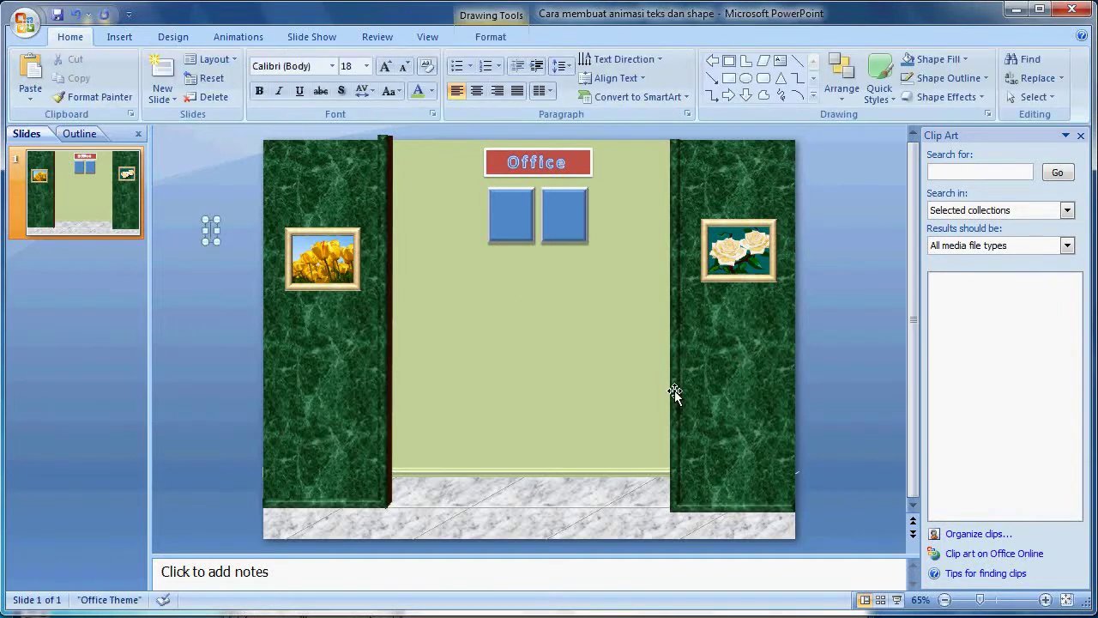
{"action": "type", "text": "ABC Bad"}
{"action": "key", "text": "BackSpace"}
{"action": "key", "text": "BackSpace"}
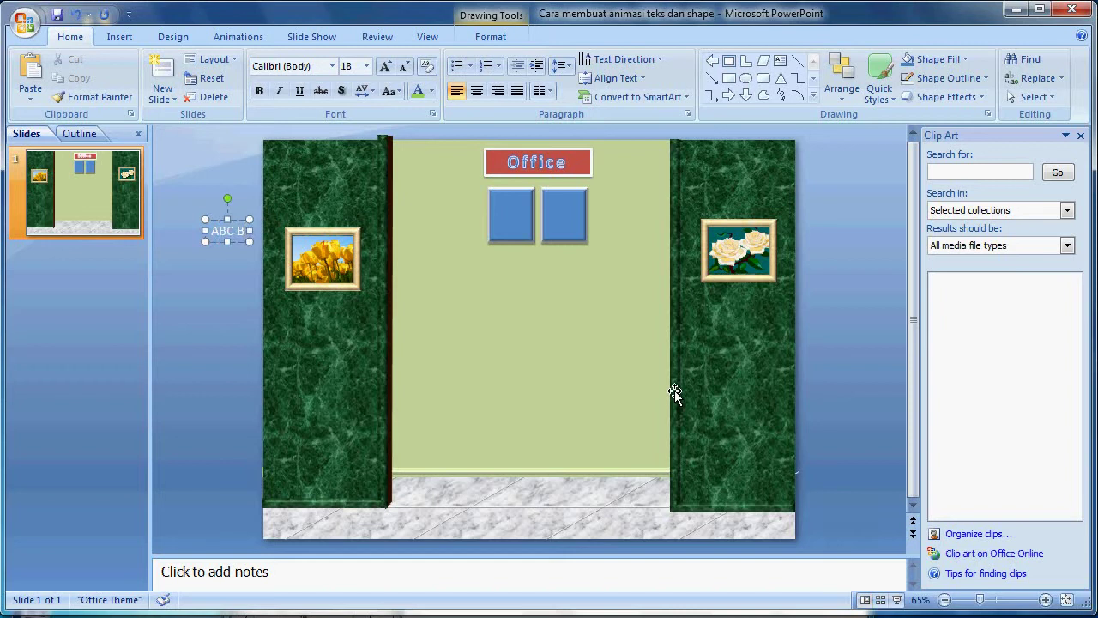
{"action": "type", "text": "ANK"}
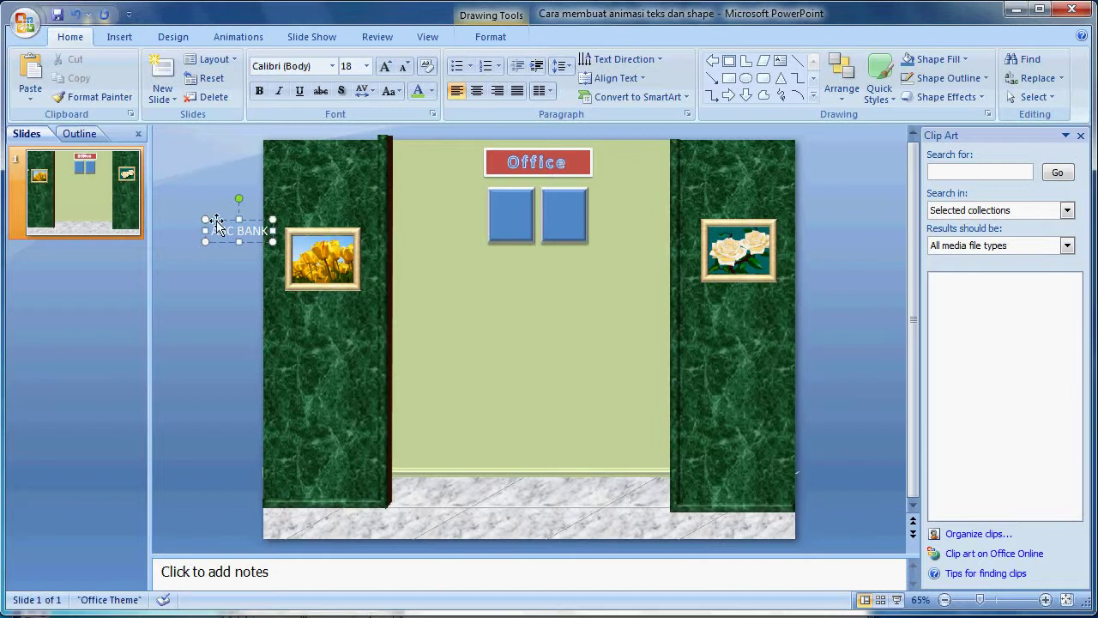
{"action": "left_click_drag", "start_coordinate": [227, 225], "coordinate": [498, 203]}
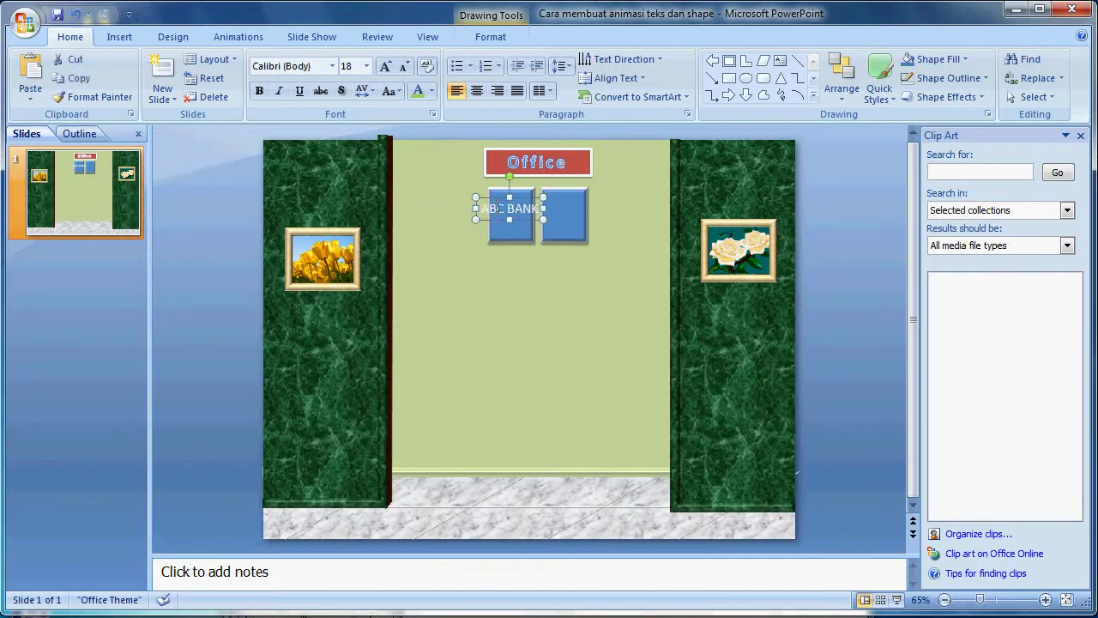
Set the label to 12 pt Jokerman, narrow it onto two lines and centre it.
{"action": "left_click", "coordinate": [332, 66]}
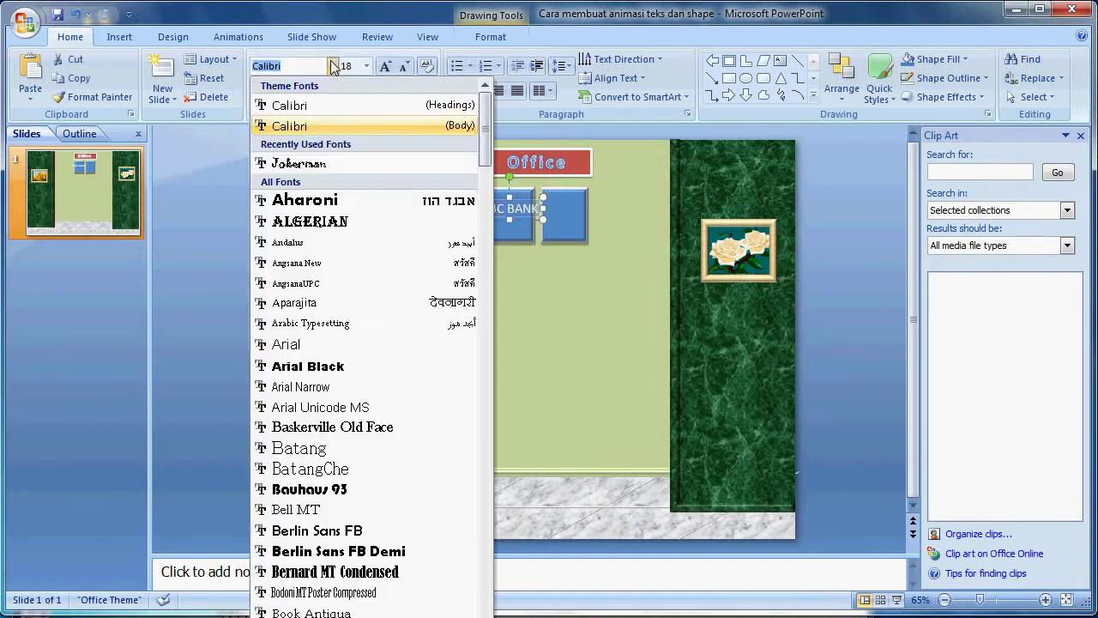
{"action": "left_click", "coordinate": [296, 163]}
{"action": "left_click", "coordinate": [366, 66]}
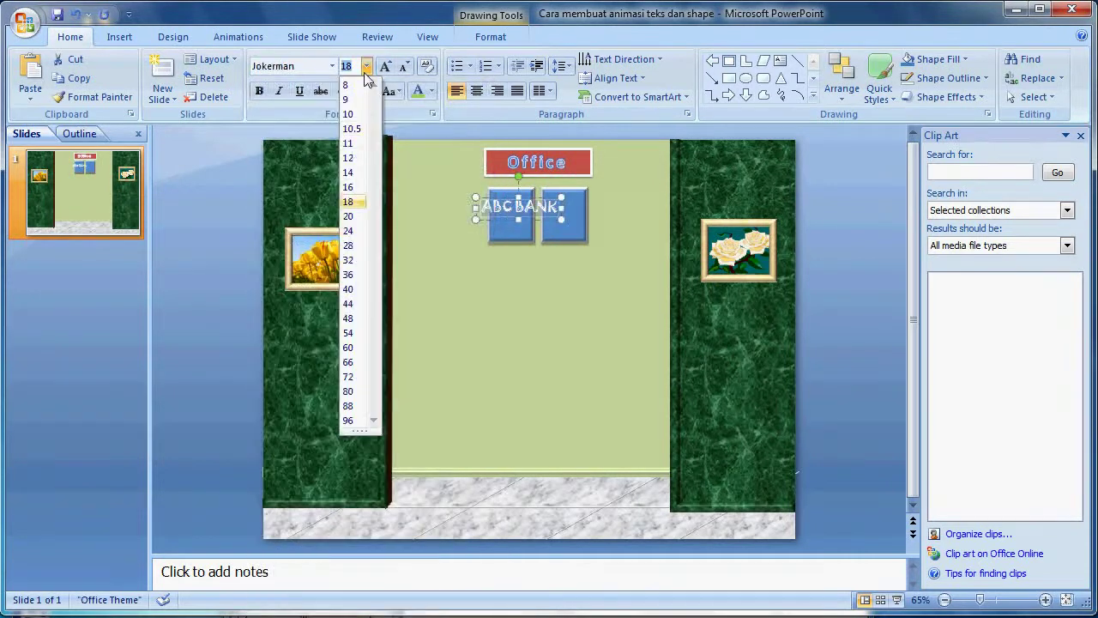
{"action": "left_click", "coordinate": [360, 158]}
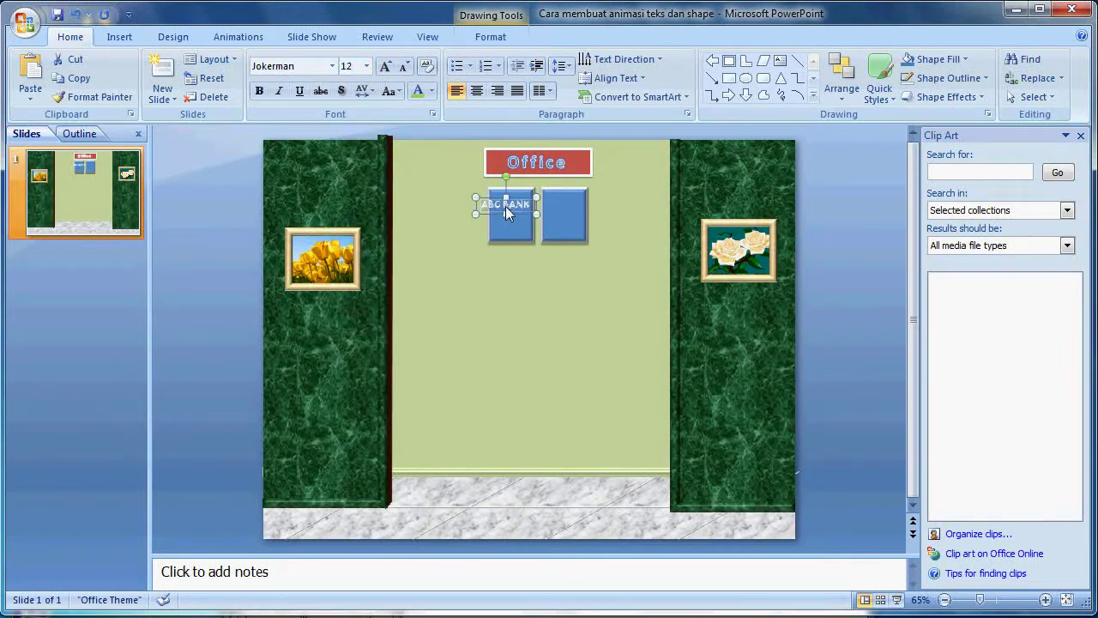
{"action": "mouse_move", "coordinate": [536, 206]}
{"action": "left_mouse_down"}
{"action": "mouse_move", "coordinate": [515, 211]}
{"action": "mouse_move", "coordinate": [522, 194]}
{"action": "left_mouse_up"}
{"action": "left_click", "coordinate": [476, 91]}
{"action": "left_click", "coordinate": [507, 209]}
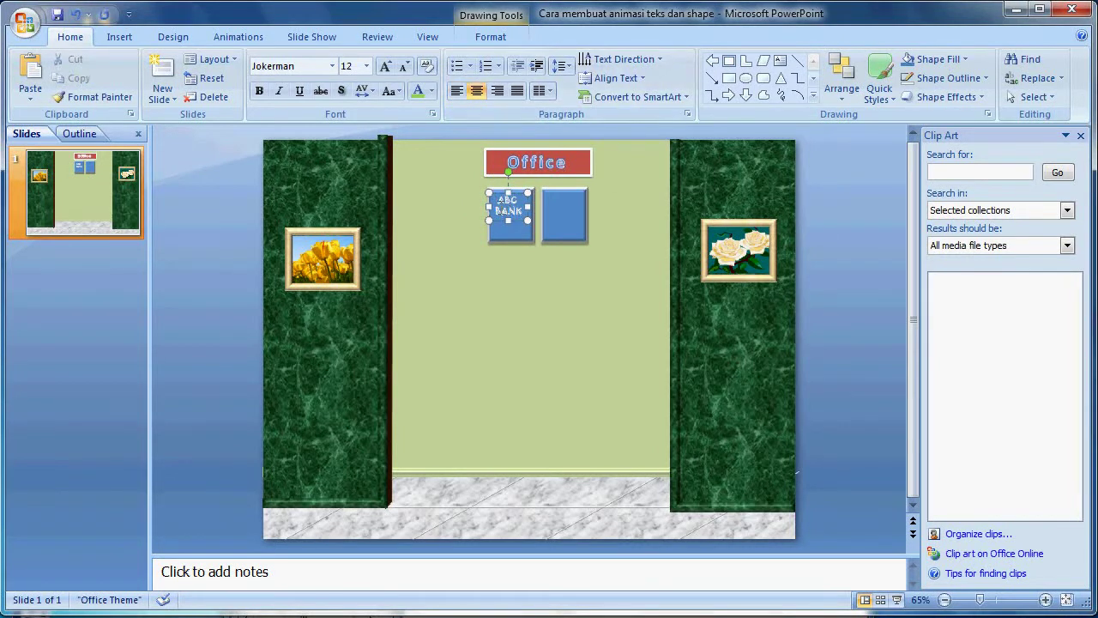
Colour the label text blue, recolour the ABC letters red and another colour, and bold ABC.
{"action": "left_click", "coordinate": [431, 90]}
{"action": "left_click", "coordinate": [523, 220]}
{"action": "left_click", "coordinate": [504, 200]}
{"action": "left_click_drag", "start_coordinate": [495, 197], "coordinate": [524, 214]}
{"action": "left_click", "coordinate": [431, 91]}
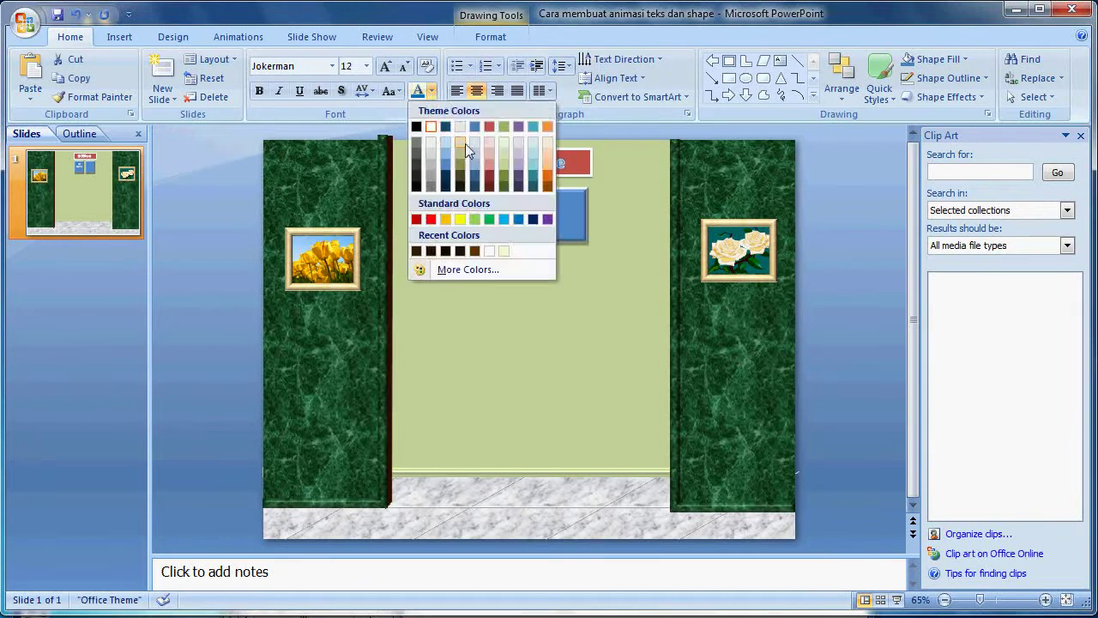
{"action": "left_click", "coordinate": [487, 126]}
{"action": "left_click", "coordinate": [512, 200]}
{"action": "left_click_drag", "start_coordinate": [498, 197], "coordinate": [520, 206]}
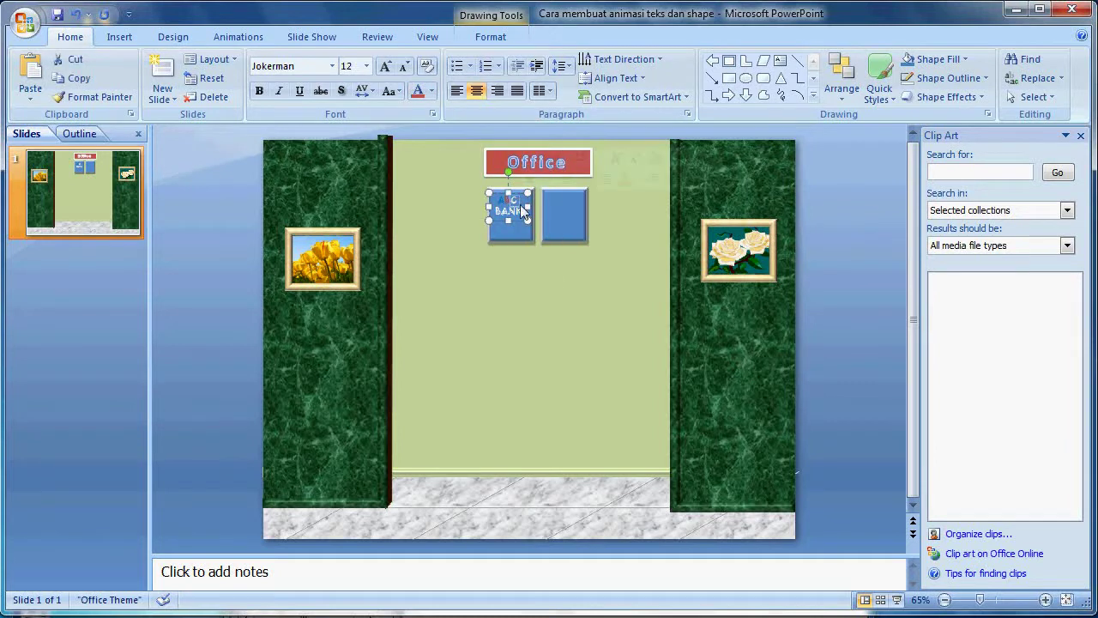
{"action": "left_click", "coordinate": [432, 91]}
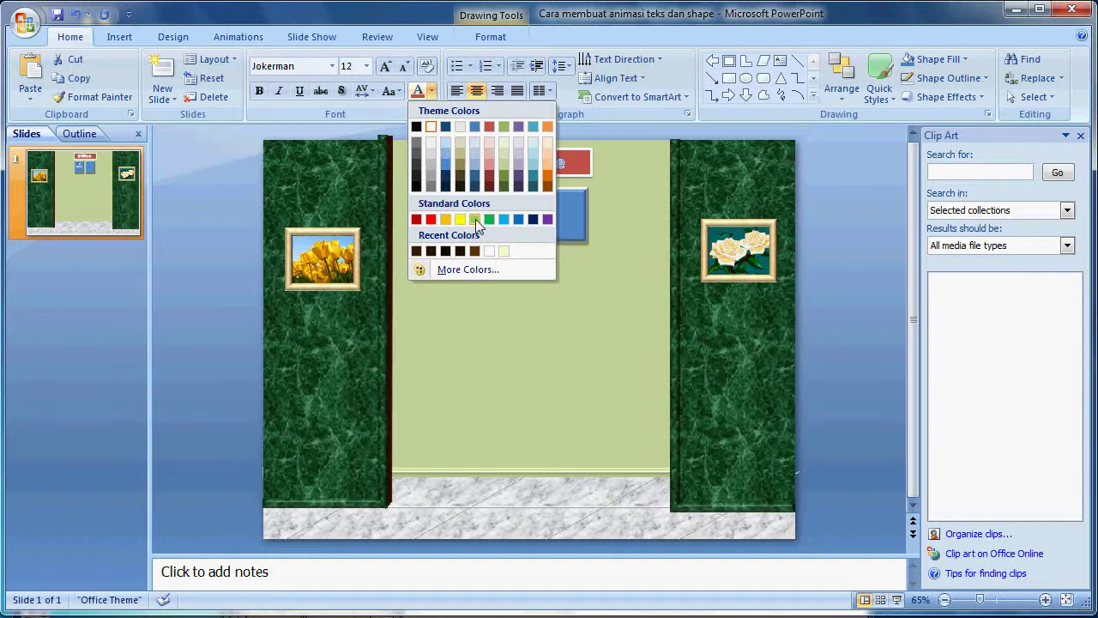
{"action": "left_click", "coordinate": [490, 250]}
{"action": "left_click", "coordinate": [522, 206]}
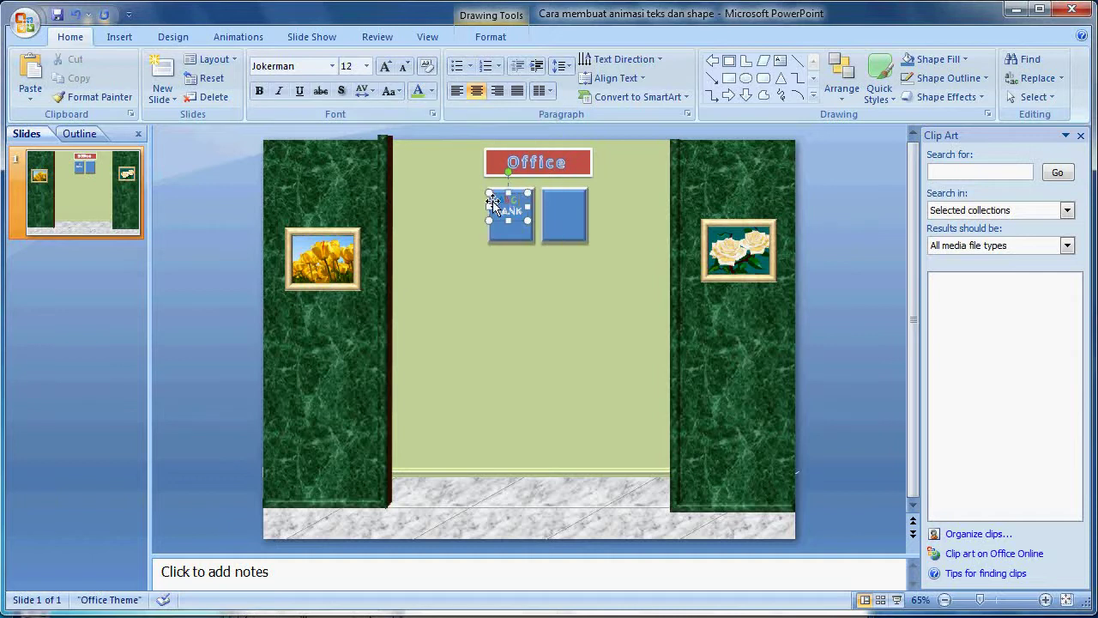
{"action": "double_click", "coordinate": [506, 201]}
{"action": "left_click", "coordinate": [259, 90]}
Copy the ABC BANK label onto the right blue square and edit its text.
{"action": "right_click", "coordinate": [517, 198]}
{"action": "left_click", "coordinate": [831, 232]}
{"action": "right_click", "coordinate": [832, 233]}
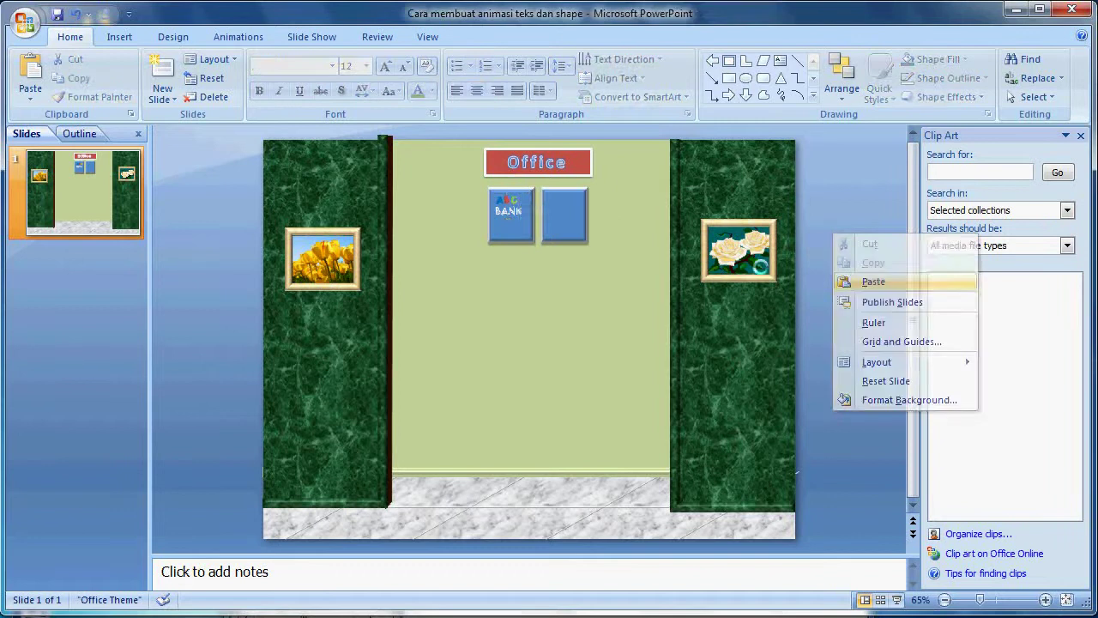
{"action": "left_click", "coordinate": [868, 281]}
{"action": "left_click_drag", "start_coordinate": [525, 204], "coordinate": [574, 199]}
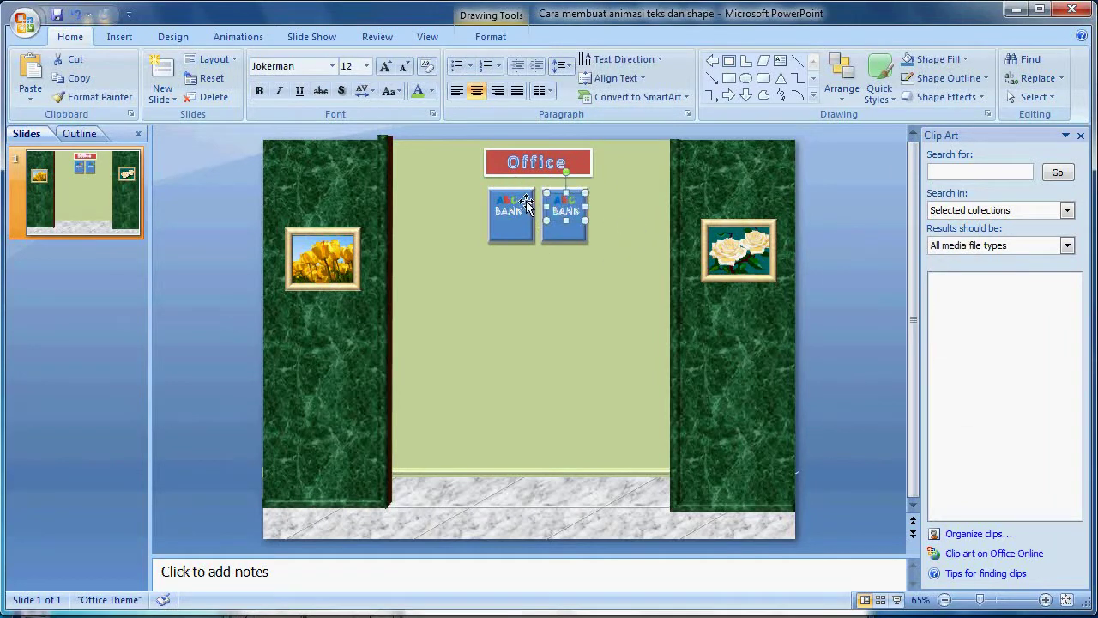
{"action": "left_click", "coordinate": [566, 199]}
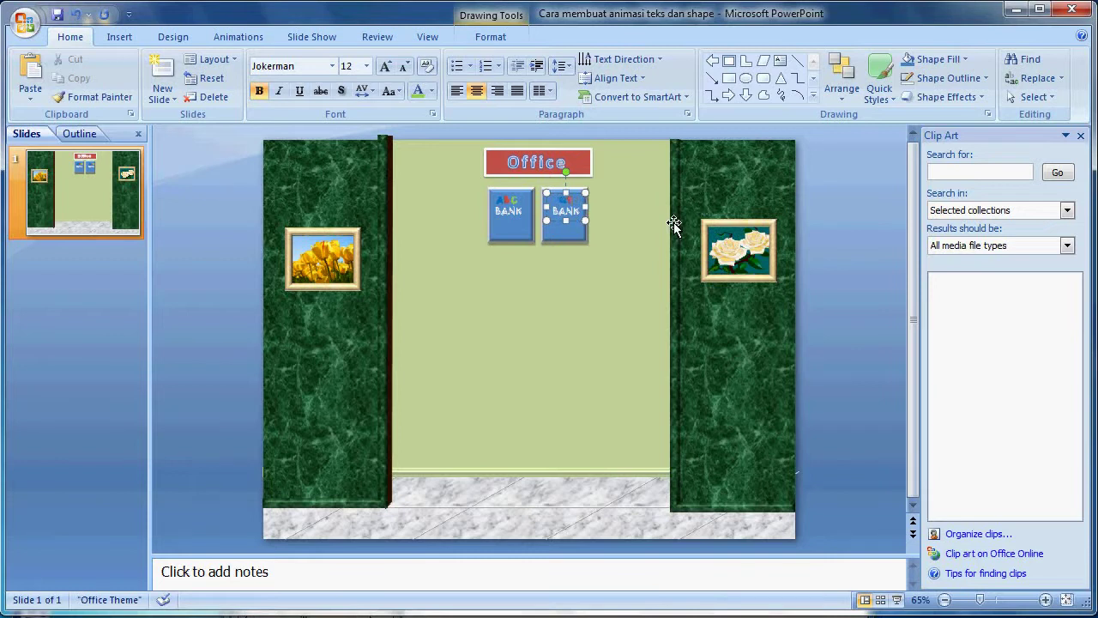
Nudge the left BANK label slightly right so both labels line up.
{"action": "left_click", "coordinate": [518, 201]}
{"action": "left_click", "coordinate": [519, 193]}
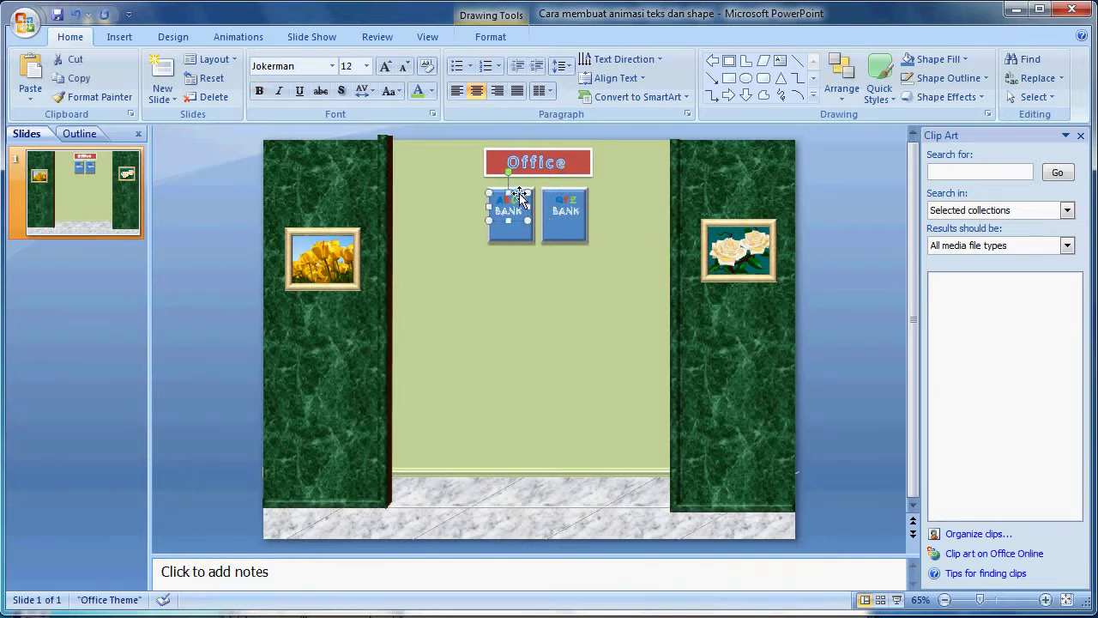
{"action": "left_click_drag", "start_coordinate": [520, 195], "coordinate": [522, 196]}
{"action": "key", "text": "Right"}
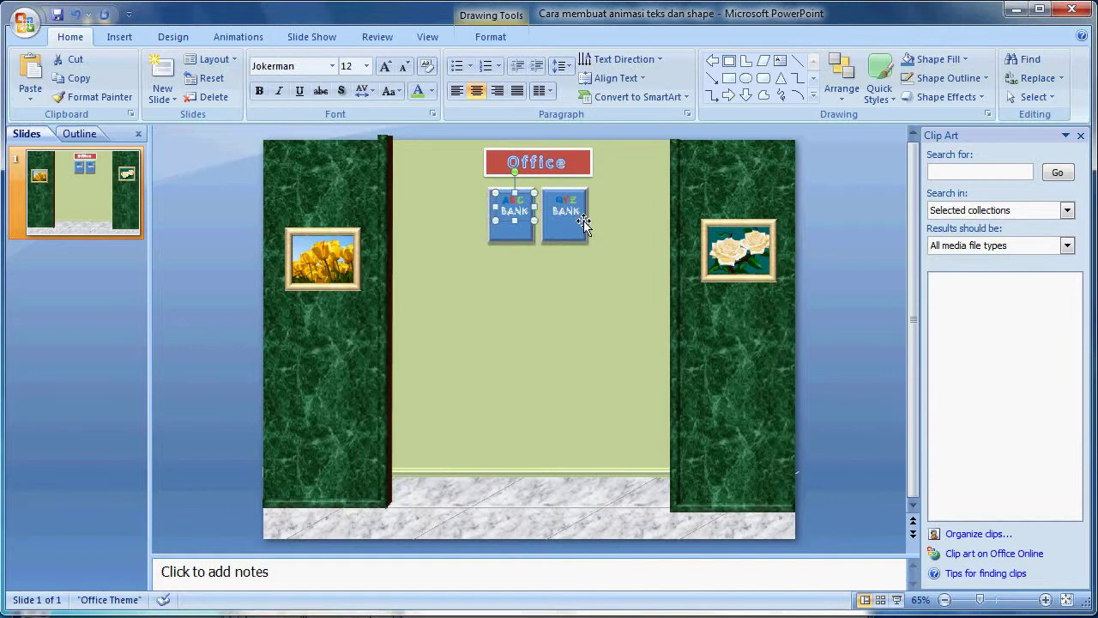
{"action": "left_click", "coordinate": [577, 204]}
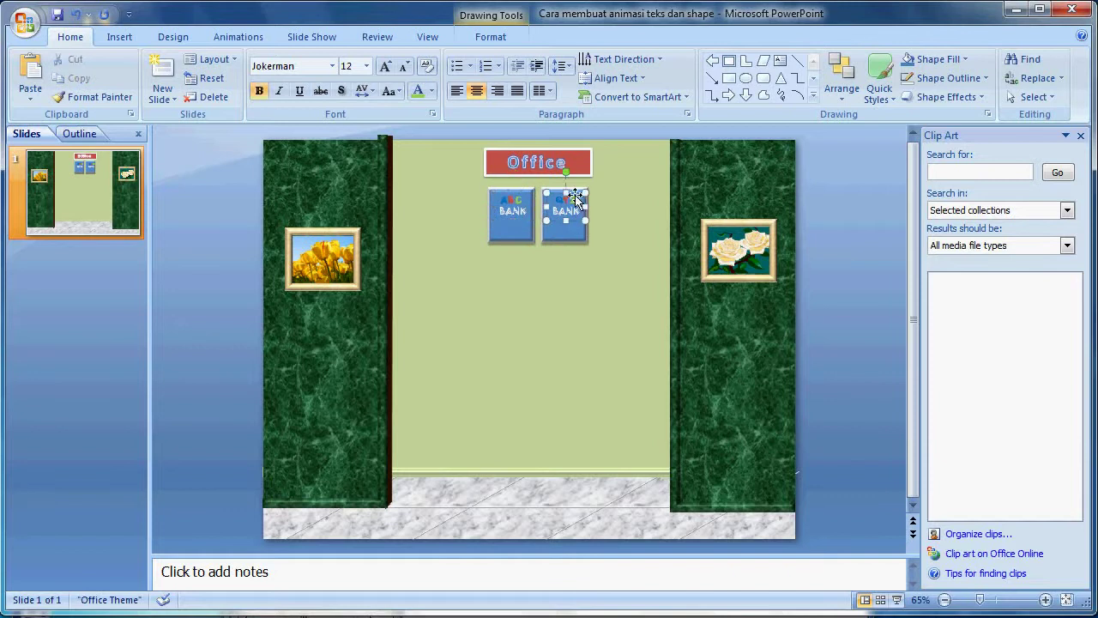
{"action": "left_click", "coordinate": [802, 245]}
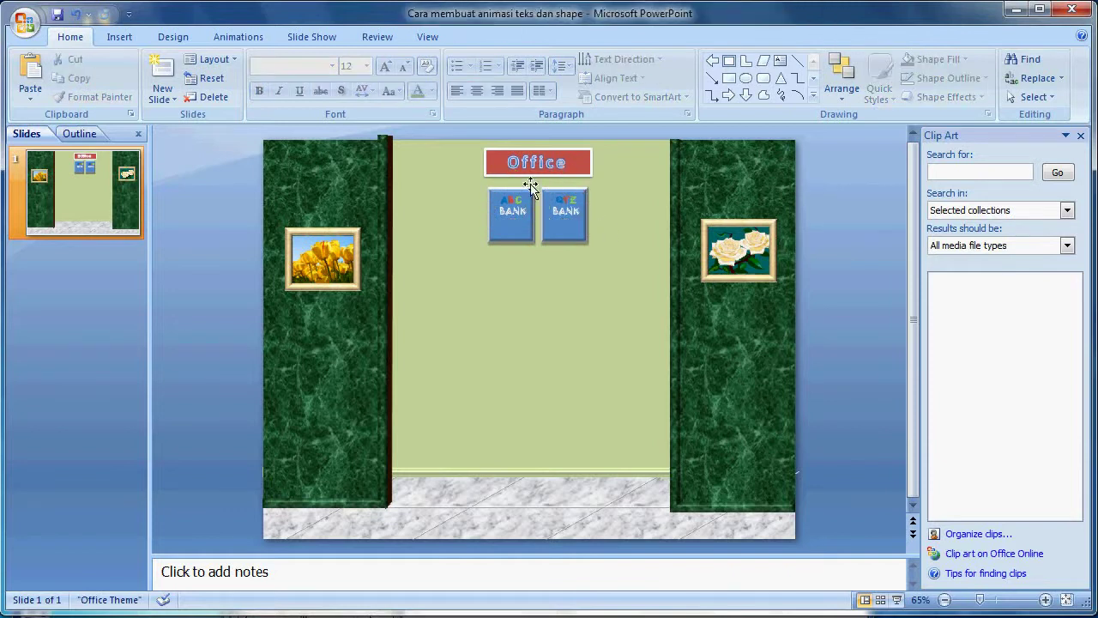
{"action": "left_click", "coordinate": [119, 37]}
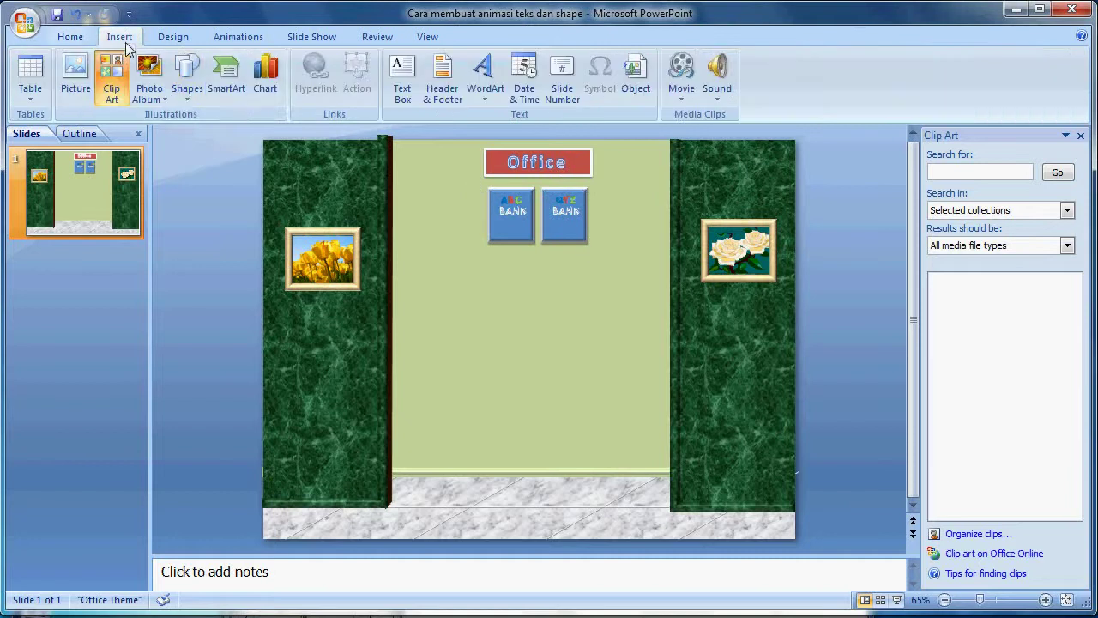
Draw a red left arrow at the bottom of the ABC BANK square.
{"action": "left_click", "coordinate": [183, 90]}
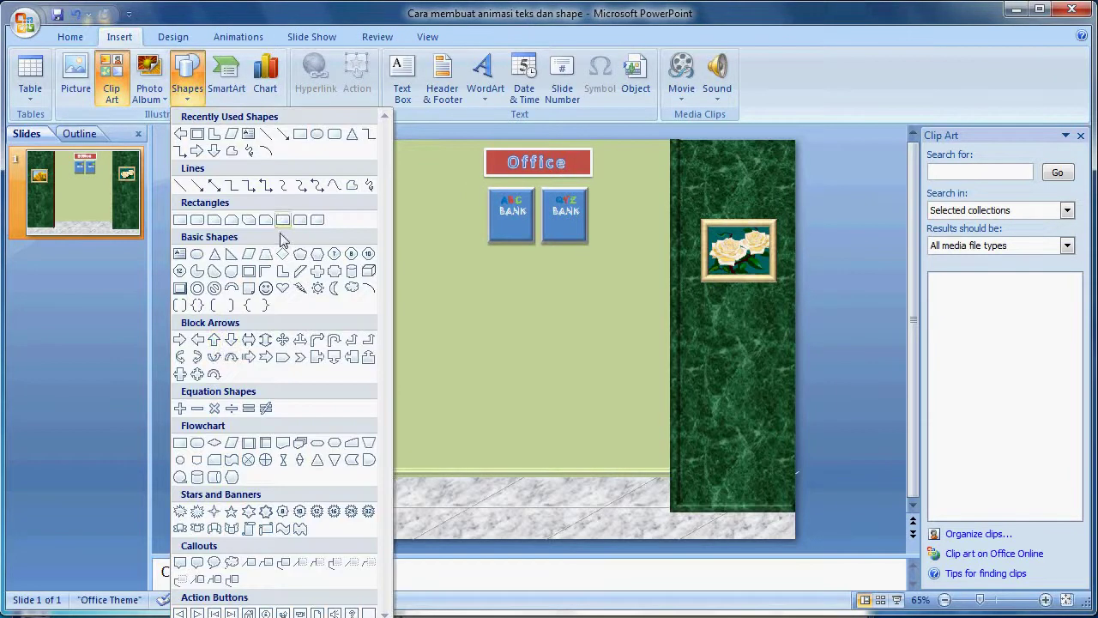
{"action": "left_click", "coordinate": [197, 340]}
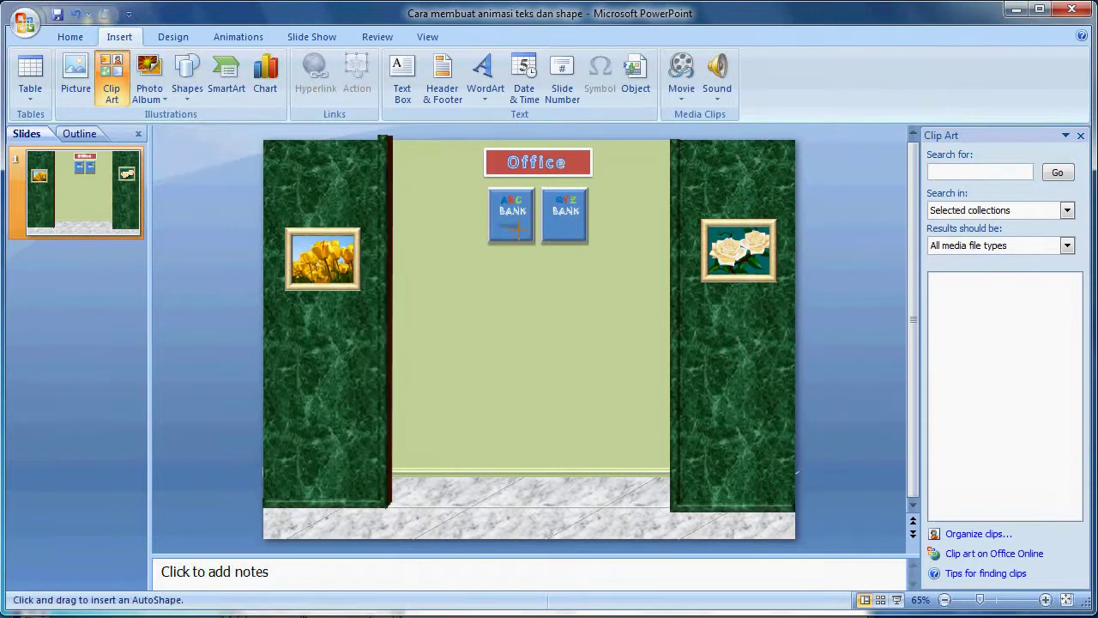
{"action": "left_click_drag", "start_coordinate": [523, 228], "coordinate": [530, 237]}
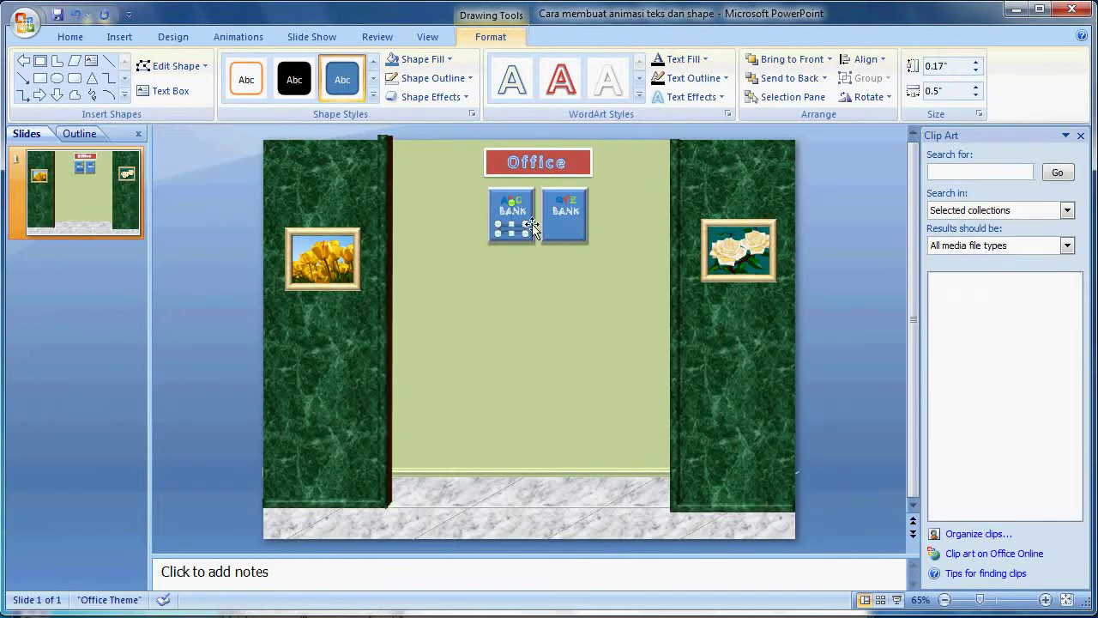
{"action": "left_click", "coordinate": [372, 96]}
{"action": "left_click", "coordinate": [343, 266]}
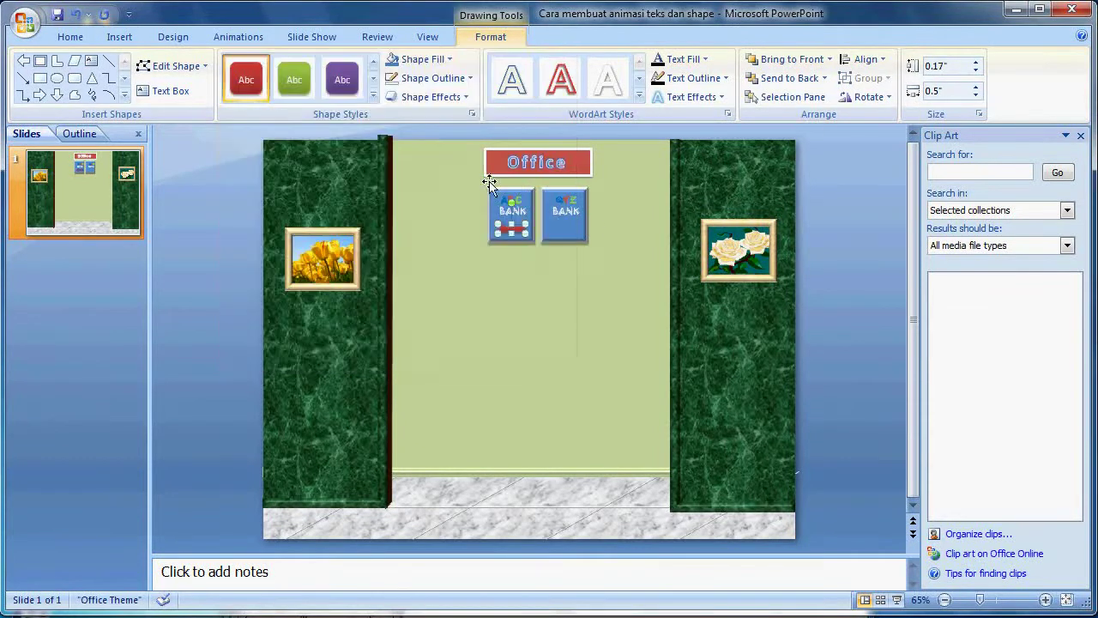
Draw a red right arrow at the bottom of the second BANK square.
{"action": "left_click", "coordinate": [120, 37]}
{"action": "left_click", "coordinate": [185, 90]}
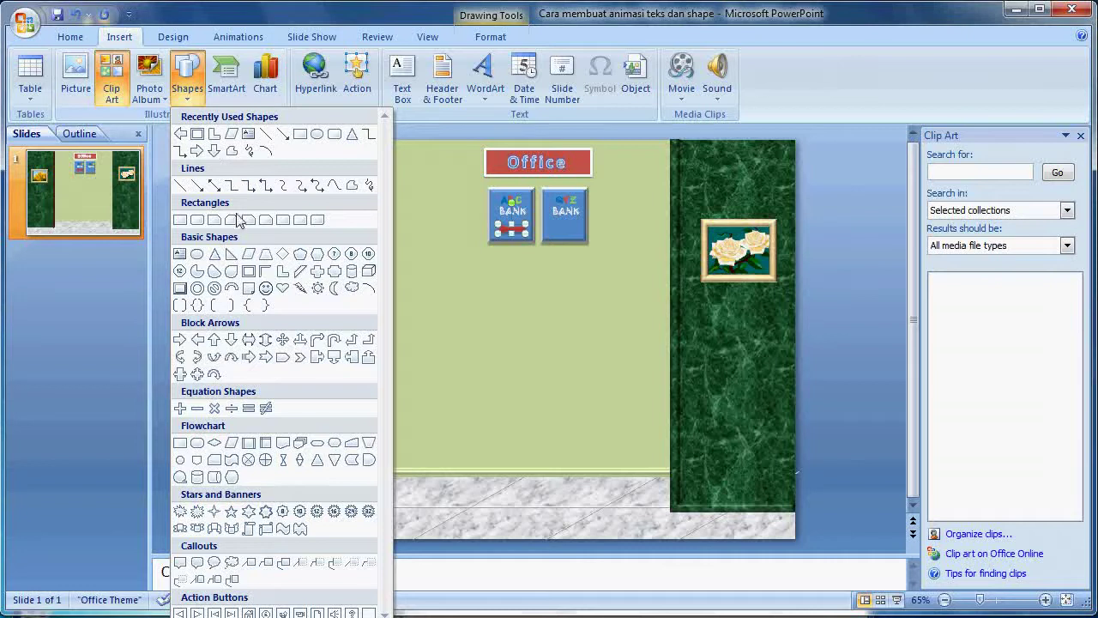
{"action": "left_click", "coordinate": [215, 341]}
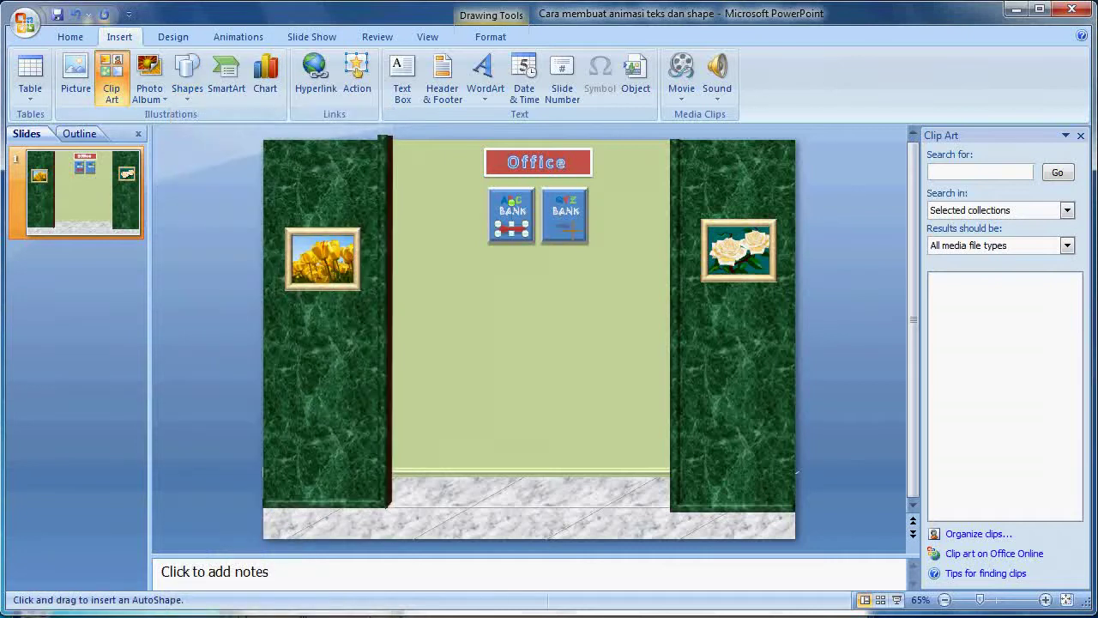
{"action": "left_click_drag", "start_coordinate": [580, 224], "coordinate": [585, 235]}
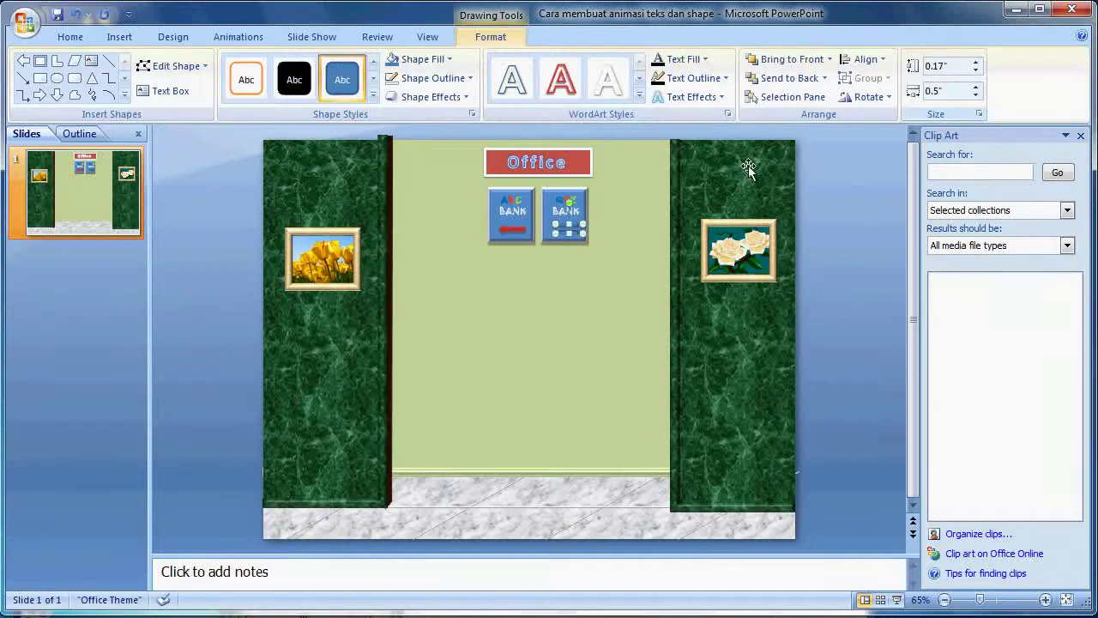
{"action": "left_click", "coordinate": [374, 97]}
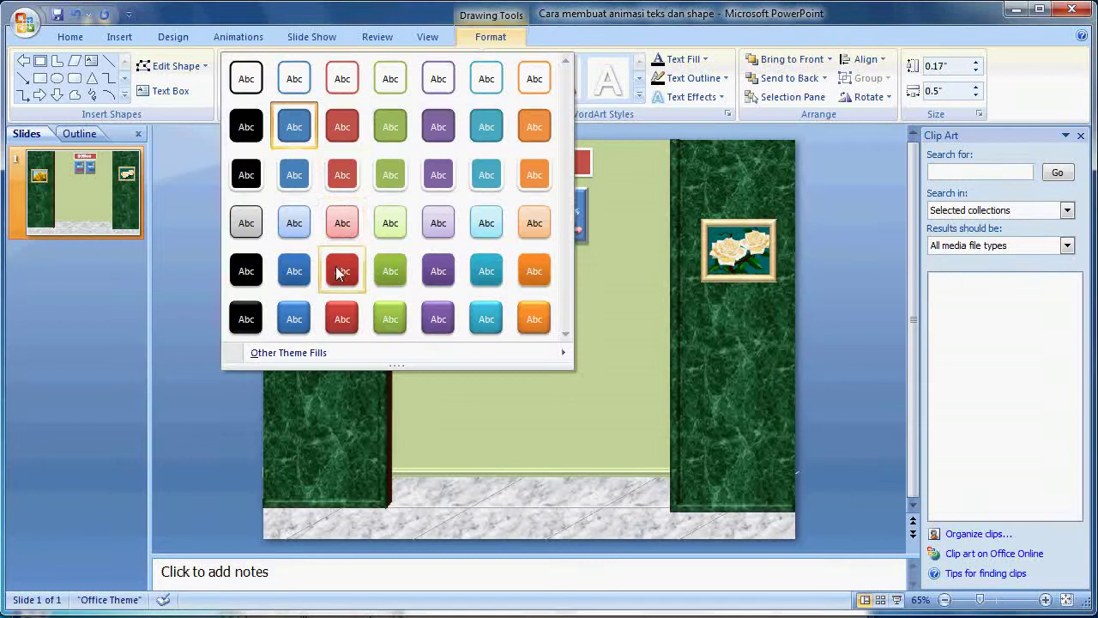
{"action": "left_click", "coordinate": [346, 270]}
{"action": "left_click", "coordinate": [823, 312]}
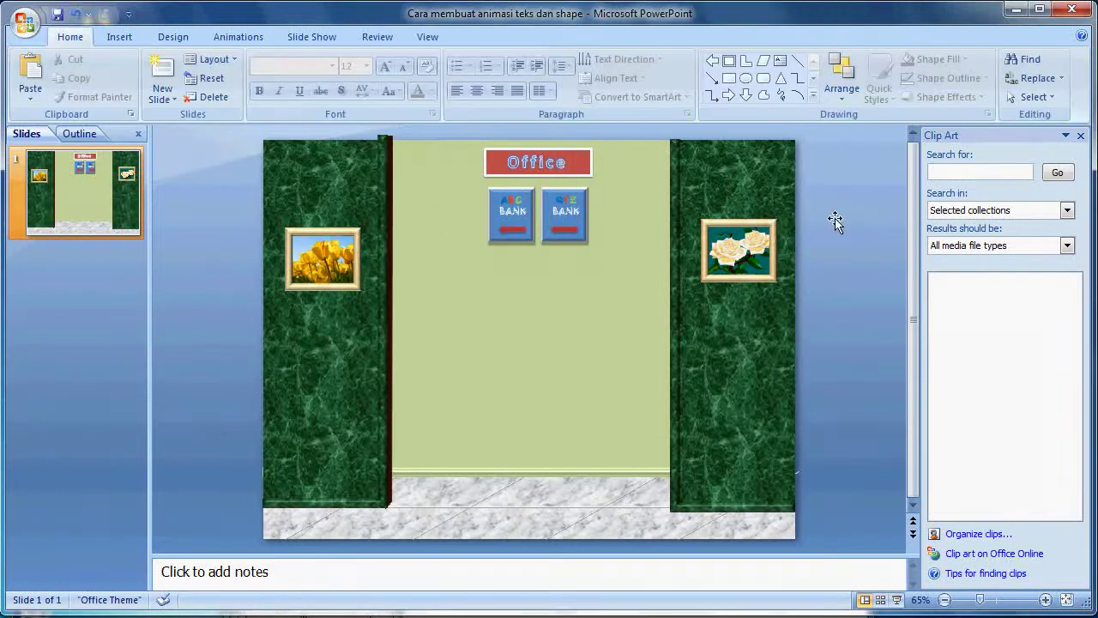
Close the Clip Art search pane.
{"action": "left_click", "coordinate": [1080, 136]}
{"action": "left_click", "coordinate": [173, 37]}
{"action": "left_click", "coordinate": [233, 37]}
Add a Color Typewriter entrance effect to the Office sign.
{"action": "left_click", "coordinate": [129, 90]}
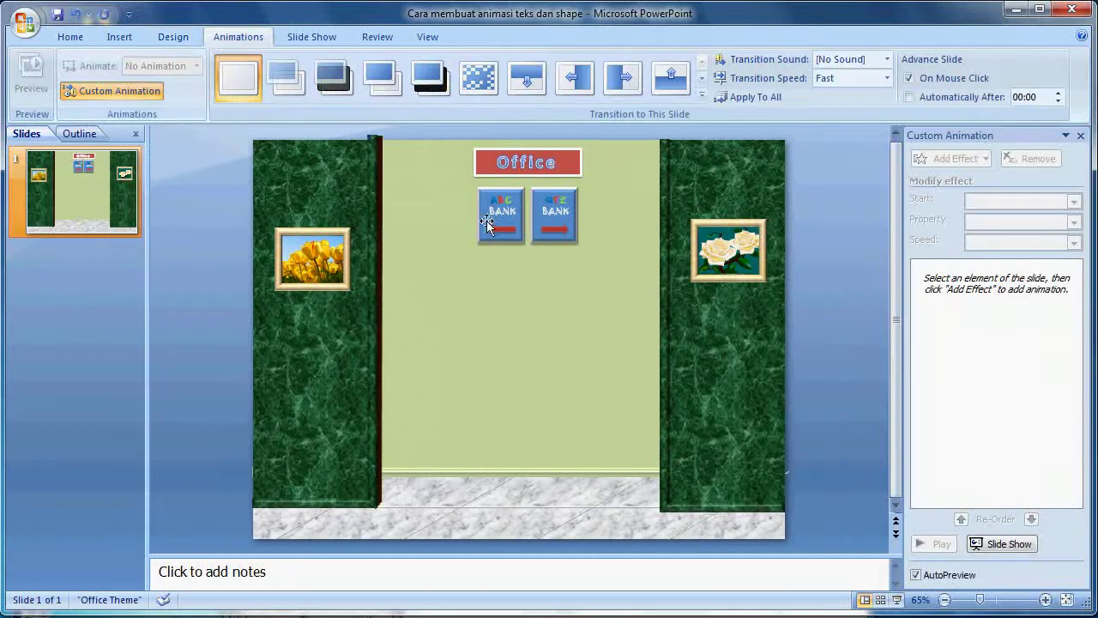
{"action": "left_click", "coordinate": [526, 171]}
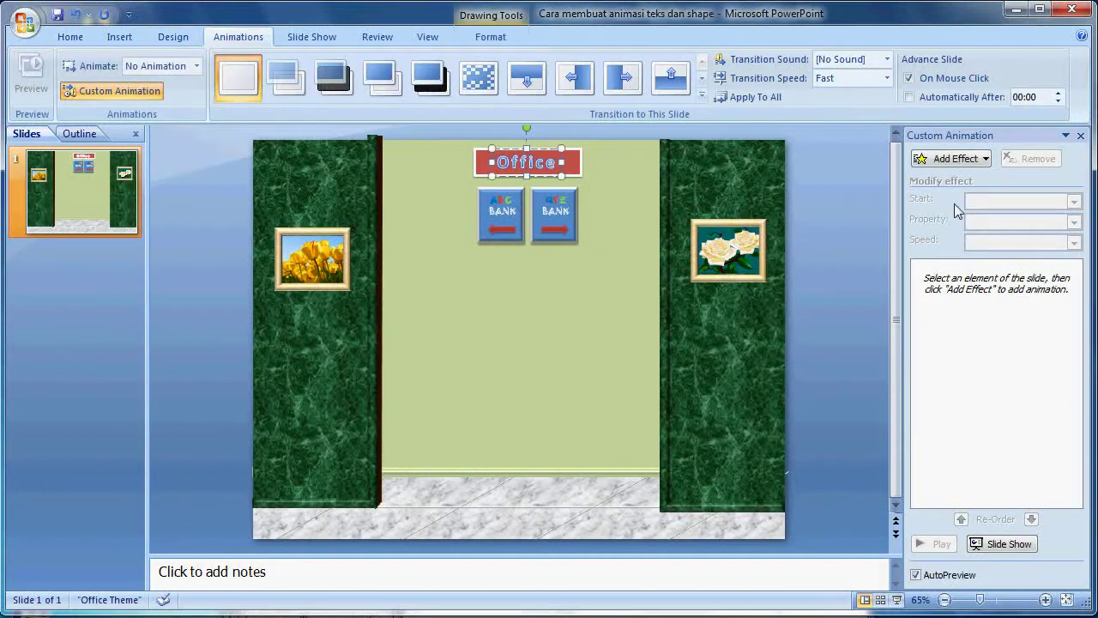
{"action": "left_click", "coordinate": [963, 160]}
{"action": "mouse_move", "coordinate": [932, 178]}
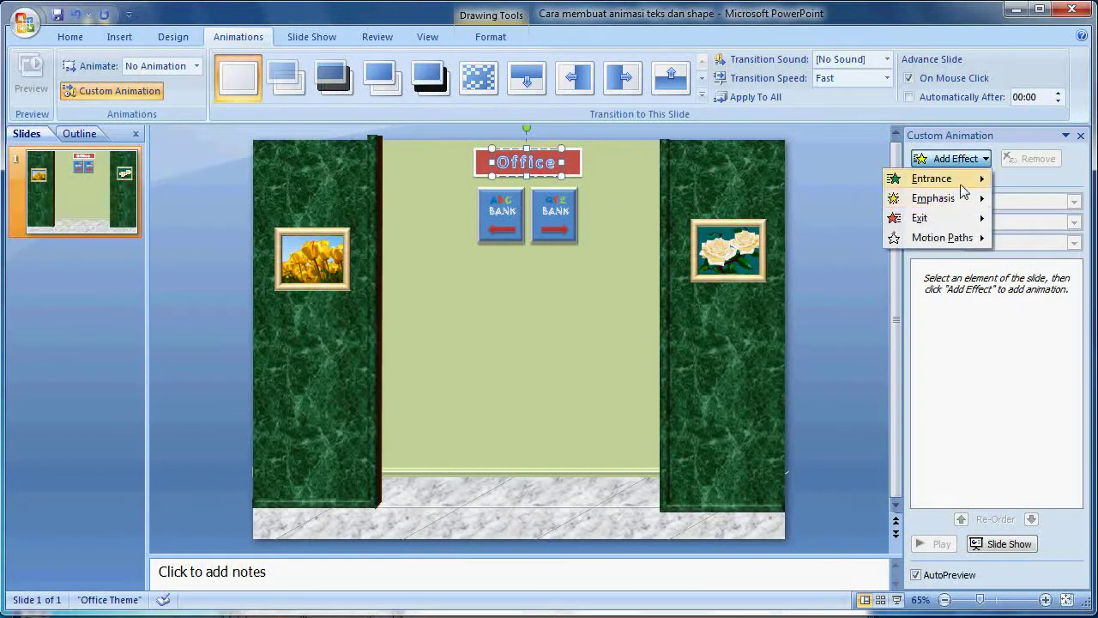
{"action": "left_click", "coordinate": [809, 300]}
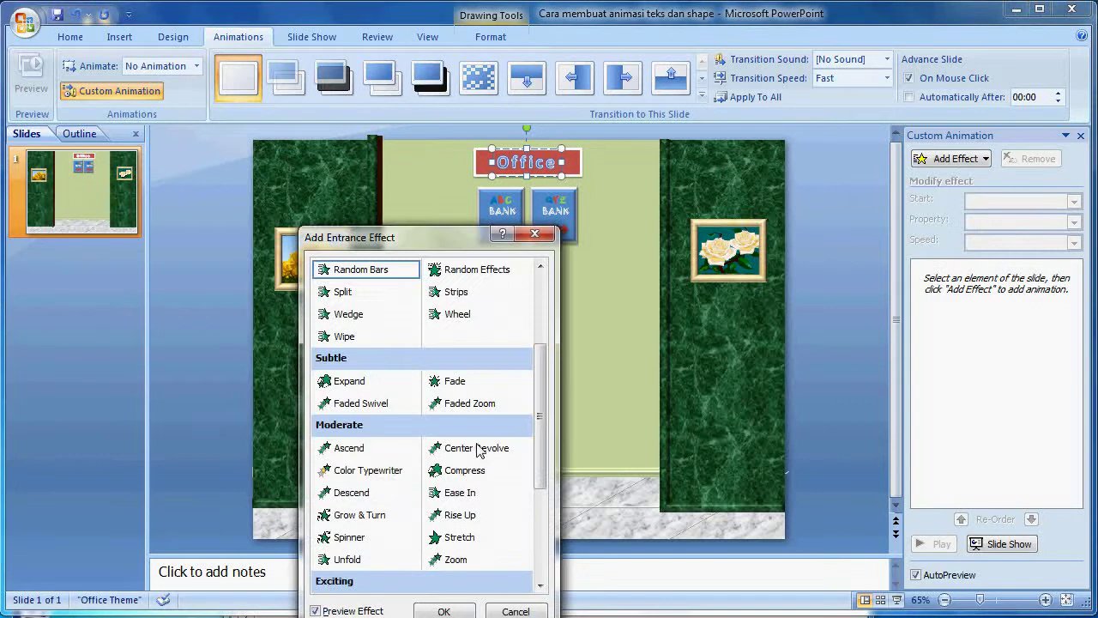
{"action": "left_click", "coordinate": [378, 470]}
{"action": "left_click", "coordinate": [444, 611]}
Make the typewriter effect start With Previous at Very Fast speed, repeating until slide end.
{"action": "left_click", "coordinate": [1074, 201]}
{"action": "left_click", "coordinate": [1040, 236]}
{"action": "left_click", "coordinate": [1074, 243]}
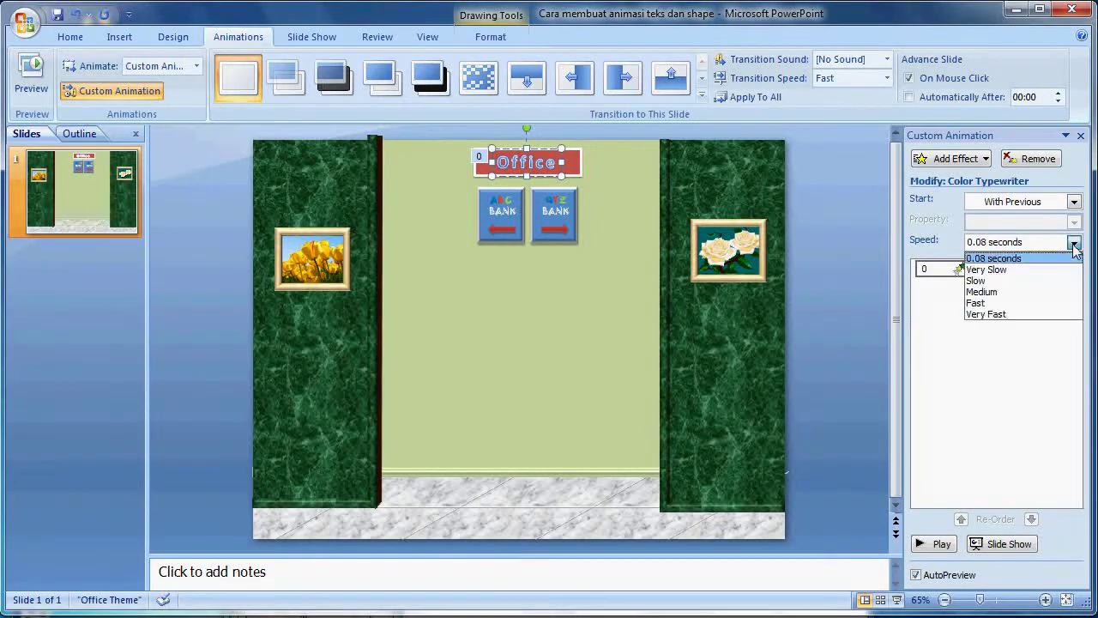
{"action": "left_click", "coordinate": [985, 314]}
{"action": "left_click", "coordinate": [1069, 268]}
{"action": "left_click", "coordinate": [978, 349]}
{"action": "left_click", "coordinate": [453, 422]}
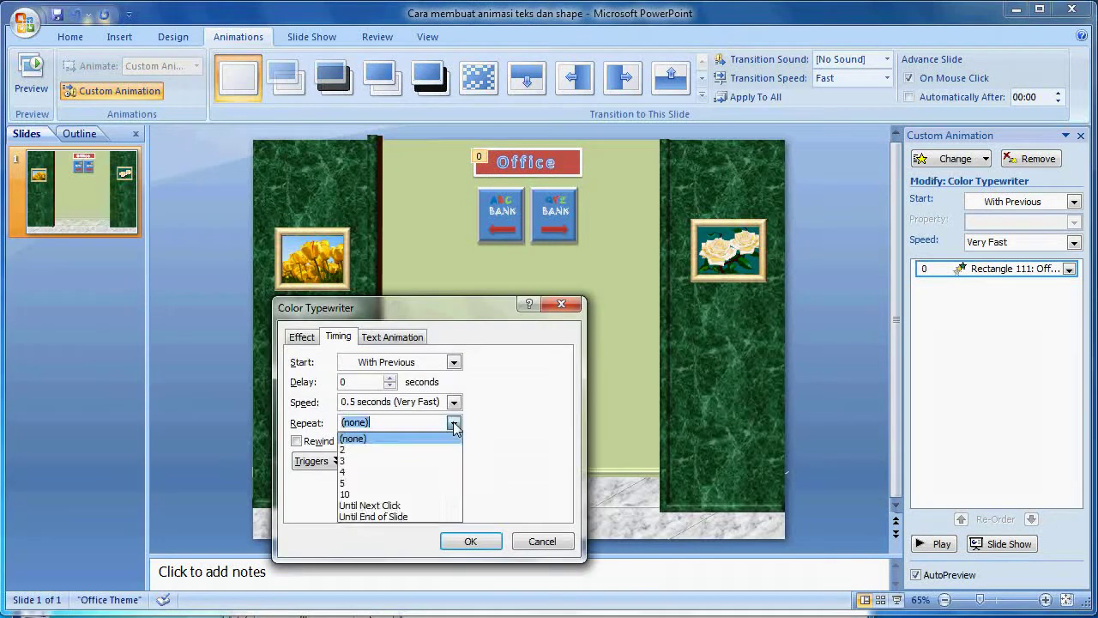
{"action": "left_click", "coordinate": [400, 517]}
{"action": "left_click", "coordinate": [463, 542]}
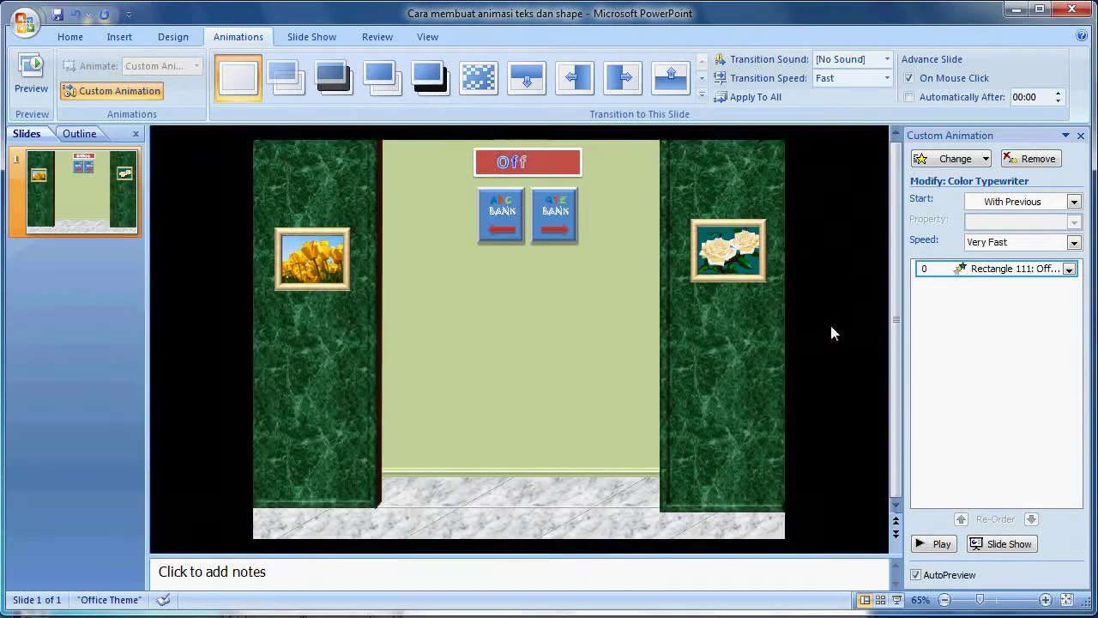
{"action": "left_click", "coordinate": [513, 228]}
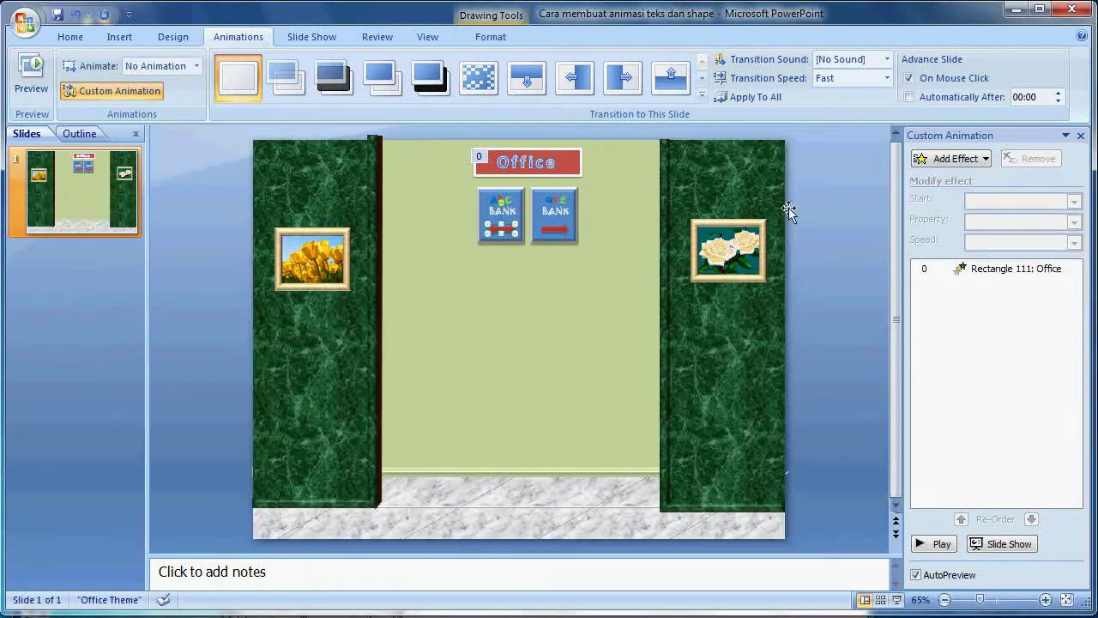
Give the left arrow a Blink emphasis starting With Previous, repeating until slide end.
{"action": "left_click", "coordinate": [955, 158]}
{"action": "left_click", "coordinate": [777, 319]}
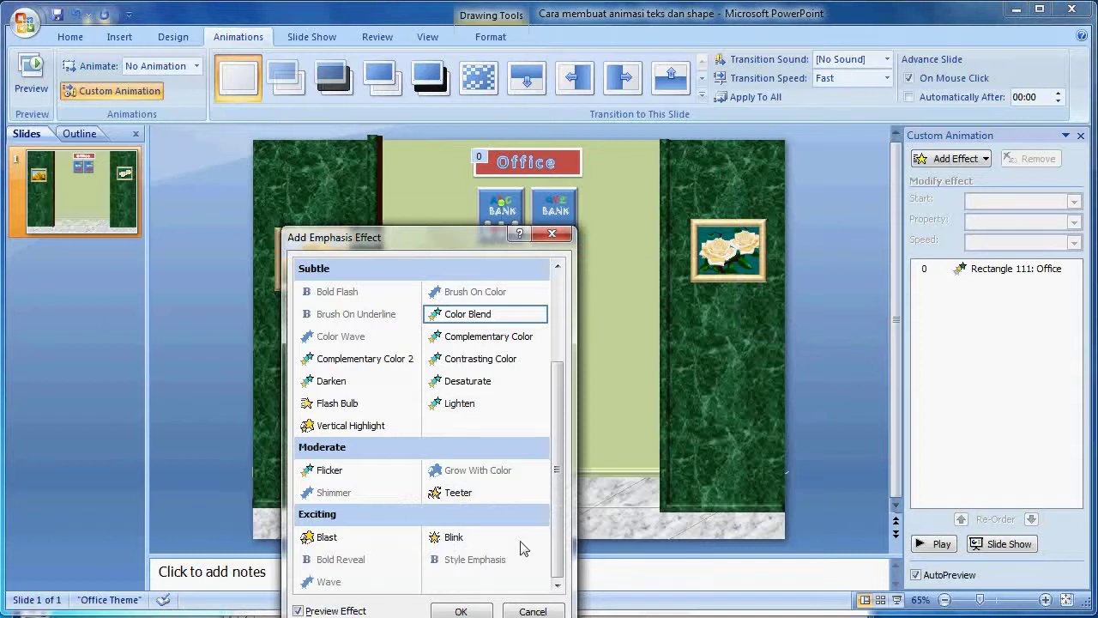
{"action": "left_click", "coordinate": [465, 541]}
{"action": "left_click", "coordinate": [461, 610]}
{"action": "left_click", "coordinate": [1074, 203]}
{"action": "left_click", "coordinate": [1034, 233]}
{"action": "left_click", "coordinate": [1070, 290]}
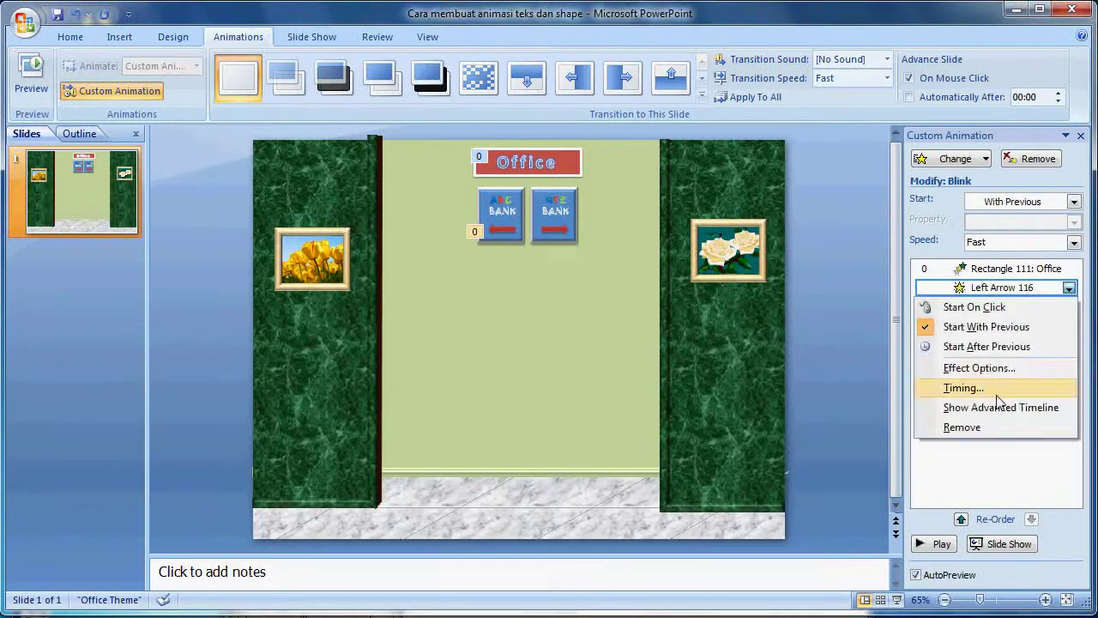
{"action": "left_click", "coordinate": [998, 394]}
{"action": "left_click", "coordinate": [453, 425]}
{"action": "left_click", "coordinate": [403, 517]}
{"action": "left_click", "coordinate": [468, 536]}
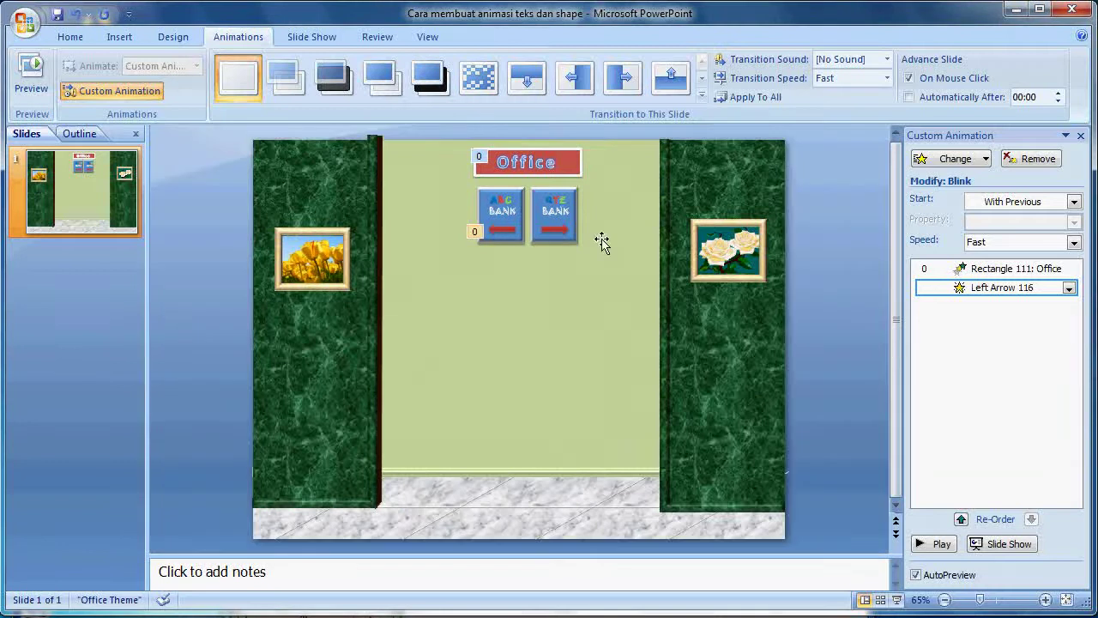
Give the right arrow the same repeating Blink With Previous, then start the slide show.
{"action": "left_click", "coordinate": [560, 231]}
{"action": "left_click", "coordinate": [983, 161]}
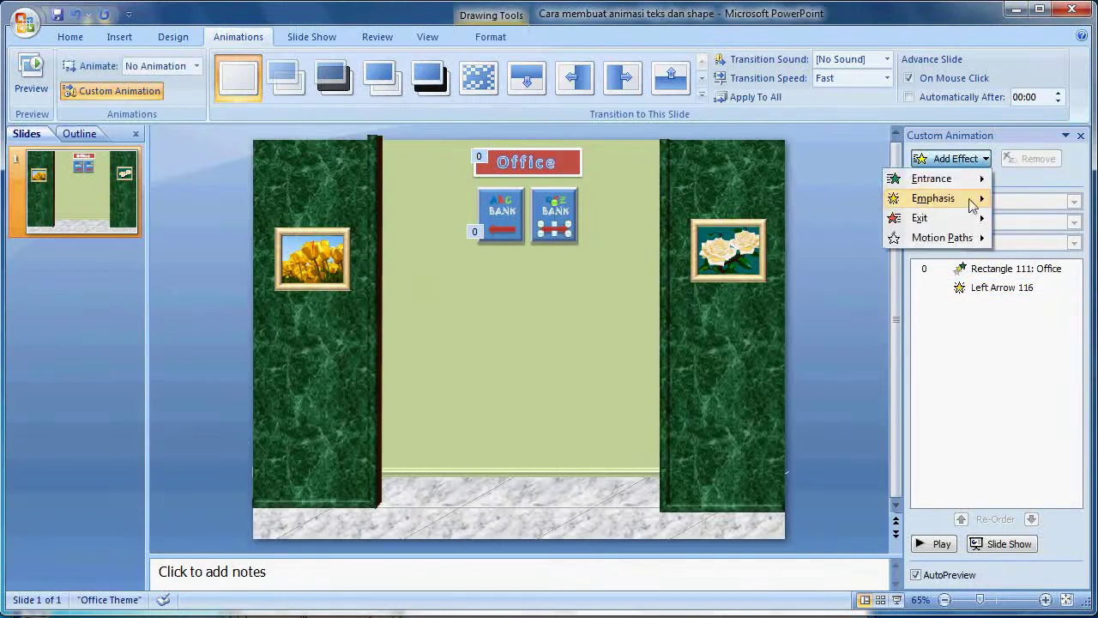
{"action": "left_click", "coordinate": [836, 203]}
{"action": "left_click", "coordinate": [1073, 201]}
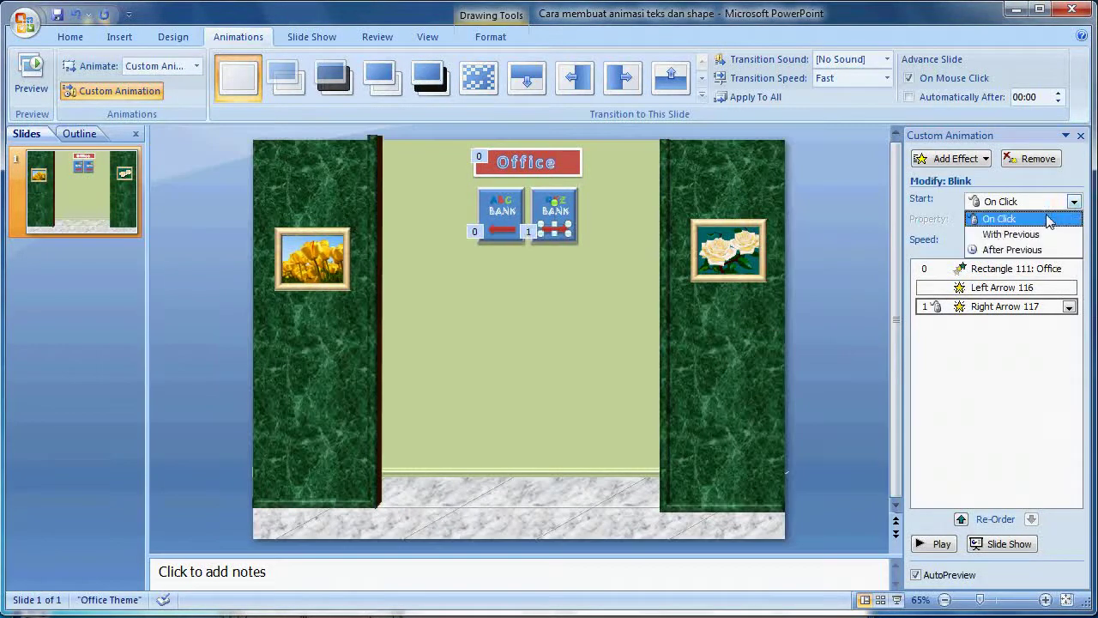
{"action": "left_click", "coordinate": [1004, 230]}
{"action": "left_click", "coordinate": [1069, 308]}
{"action": "left_click", "coordinate": [935, 410]}
{"action": "left_click", "coordinate": [453, 427]}
{"action": "left_click", "coordinate": [381, 517]}
{"action": "left_click", "coordinate": [467, 537]}
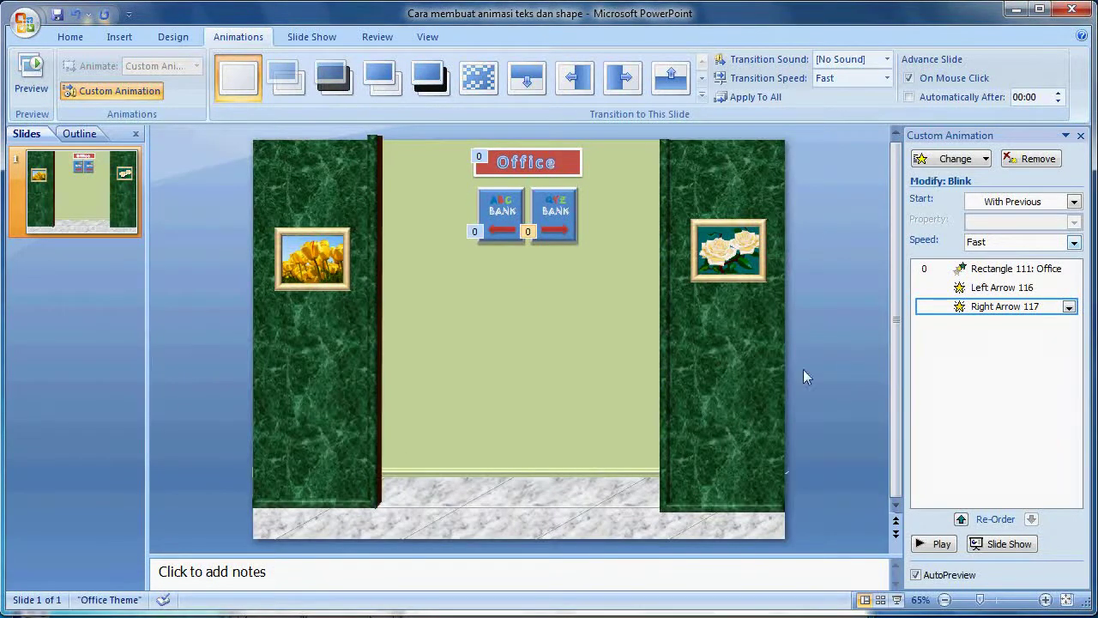
{"action": "left_click", "coordinate": [1015, 542]}
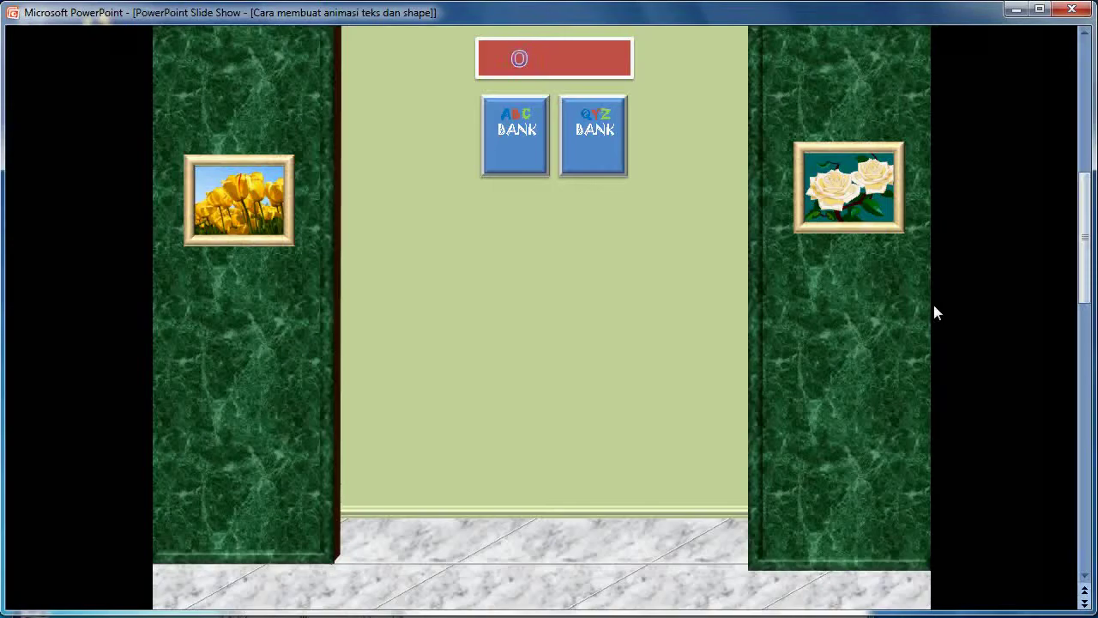